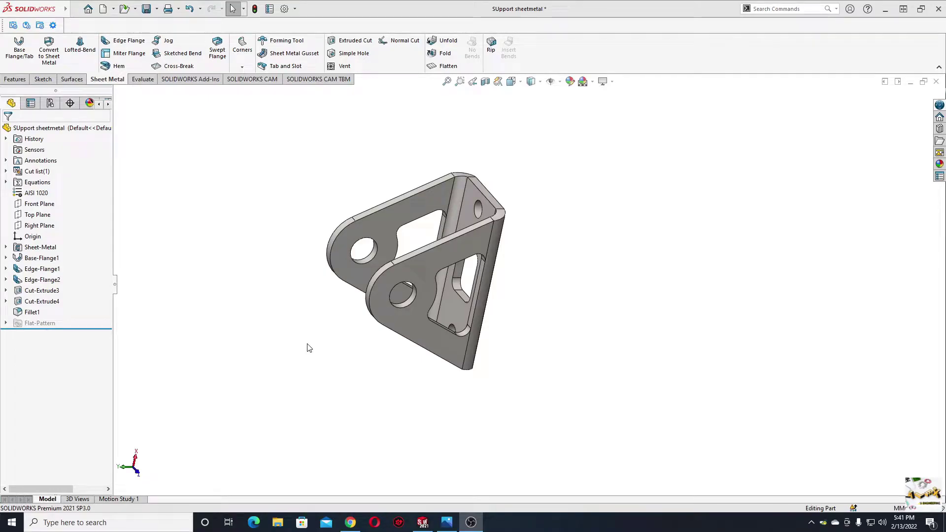
Orbit the finished bracket and bring up its reference drawing.
middle_click_drag(315, 331, 298, 315)
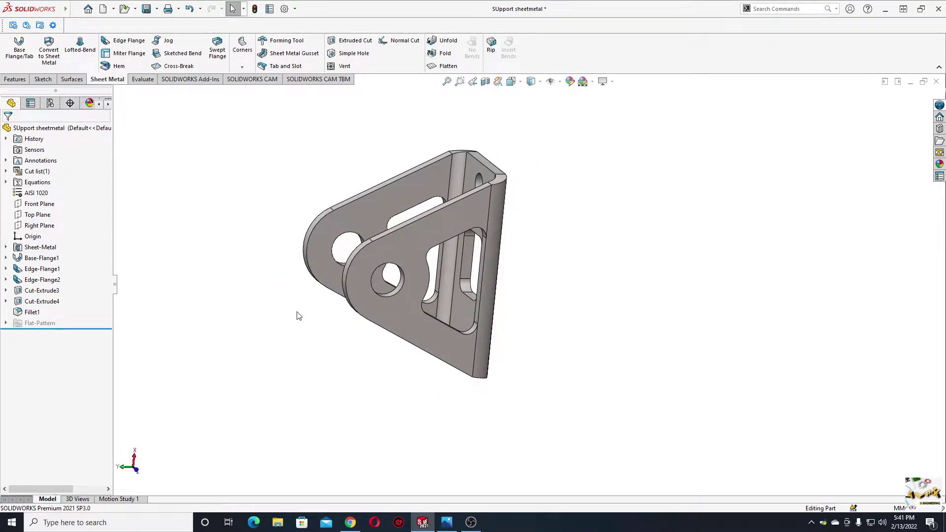
left_click(447, 522)
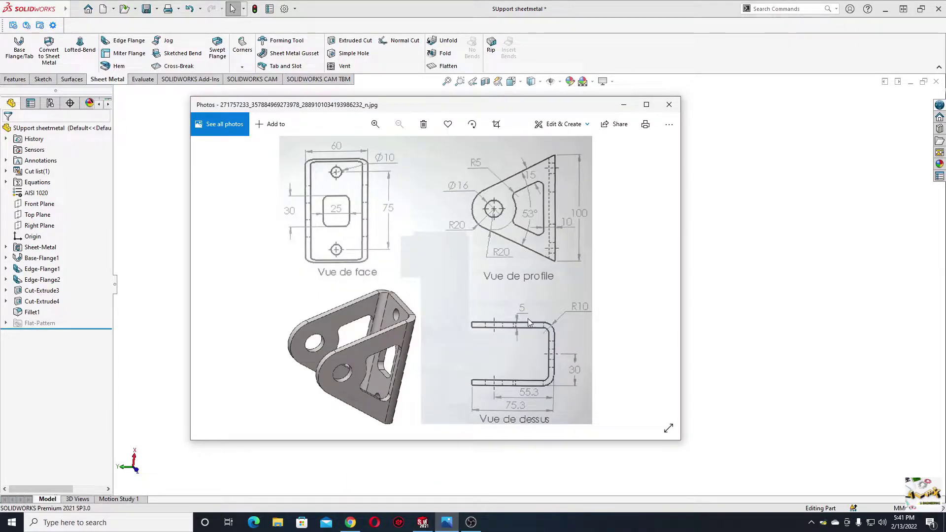
Minimize the Photos reference drawing.
left_click(623, 104)
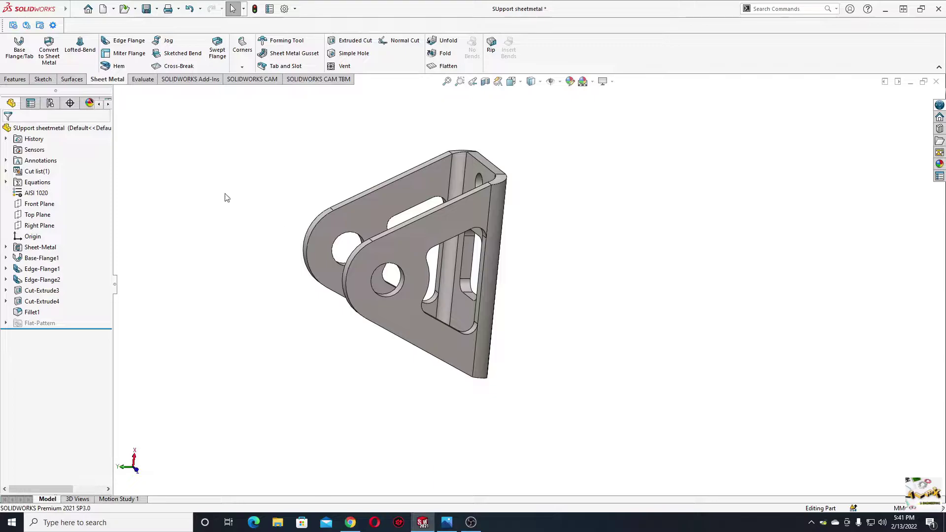
Create a new part document, Part4, with the Plain White scene.
left_click(109, 9)
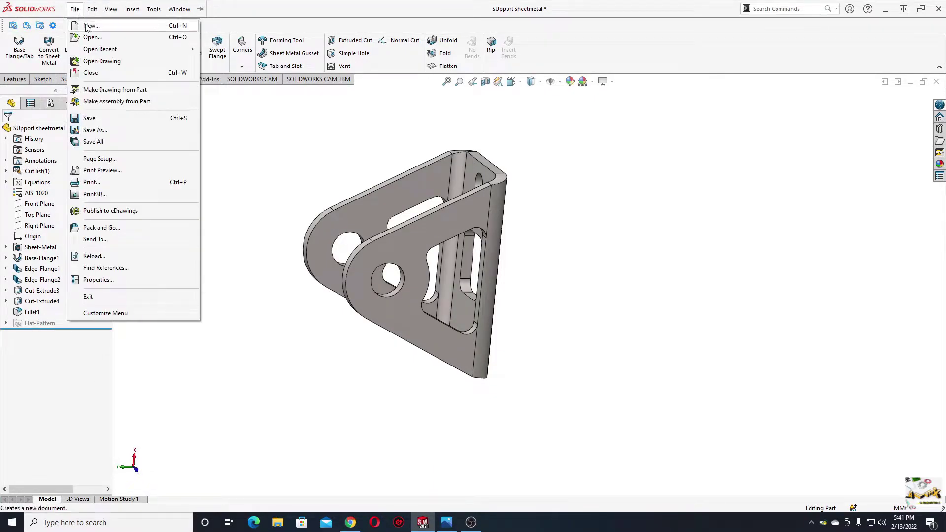
left_click(85, 25)
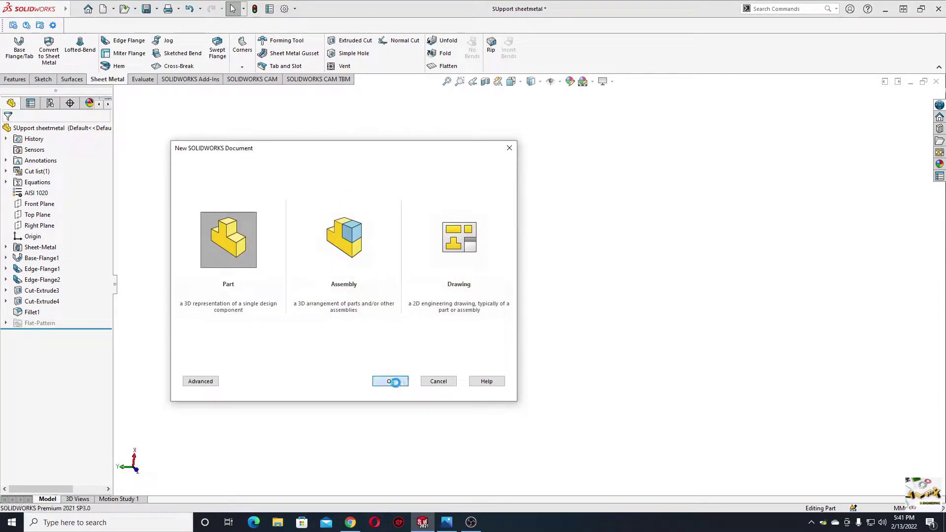
left_click(387, 382)
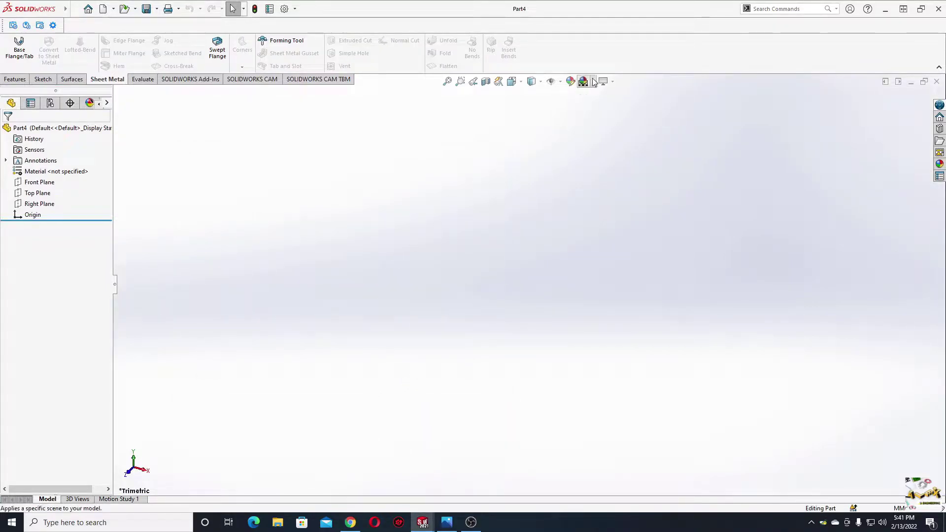
left_click(592, 81)
left_click(602, 108)
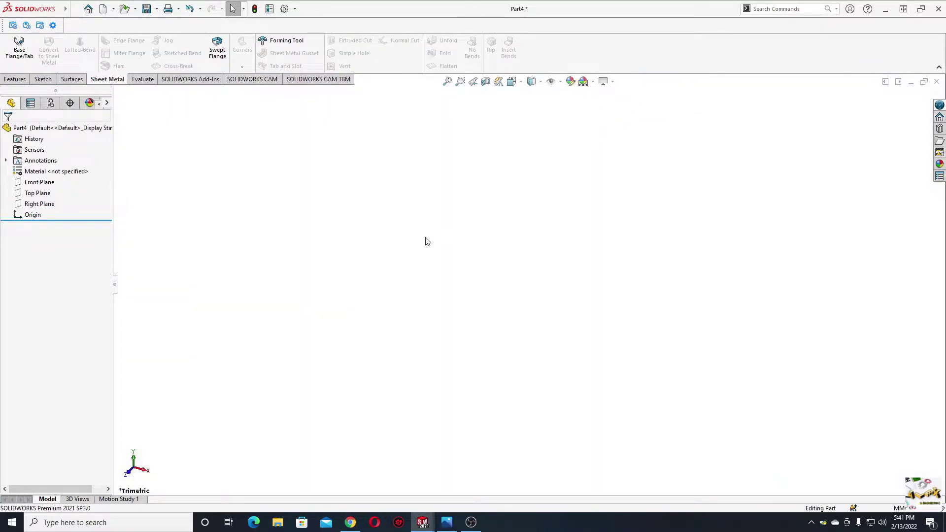
left_click(43, 80)
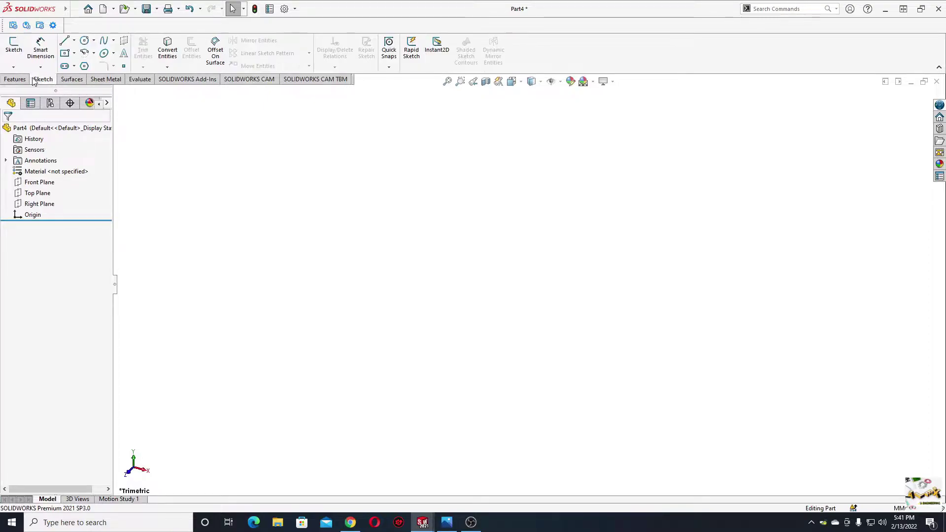
Draw a center rectangle at the origin on the Top Plane.
left_click(38, 193)
key("ctrl+8")
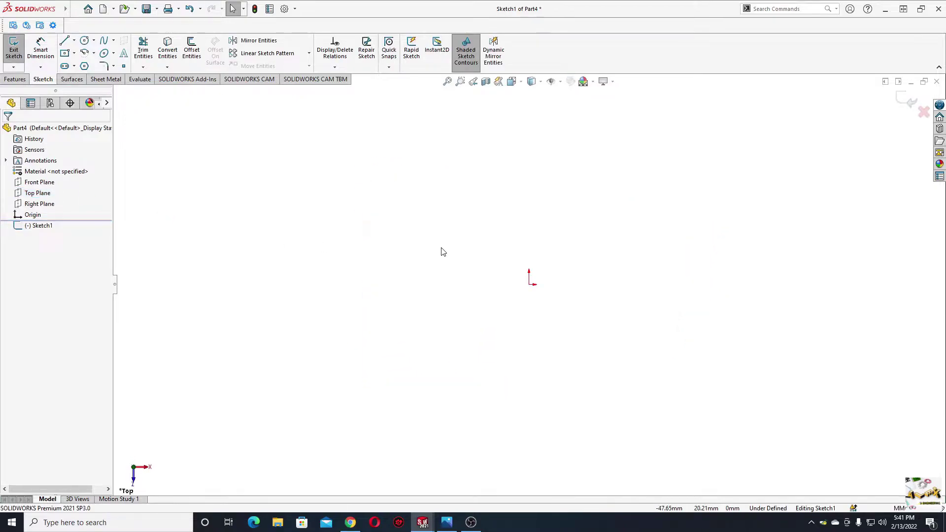
left_click(74, 53)
left_click(95, 80)
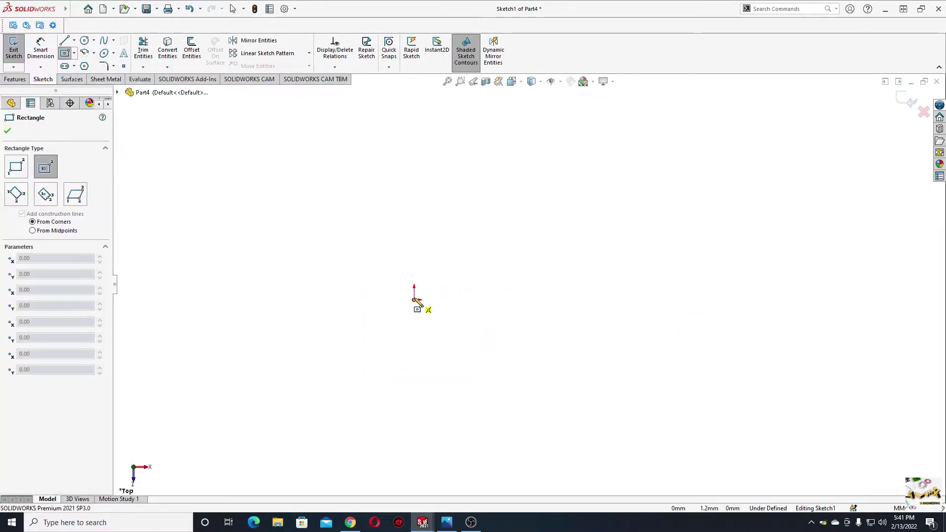
left_click(414, 299)
left_click(298, 366)
key("Escape")
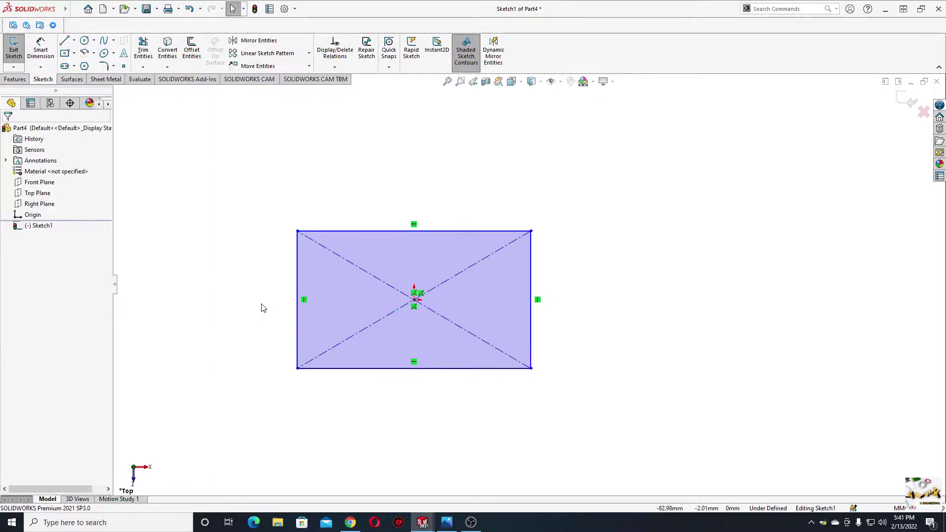
middle_click_drag(262, 308, 306, 272, "ctrl")
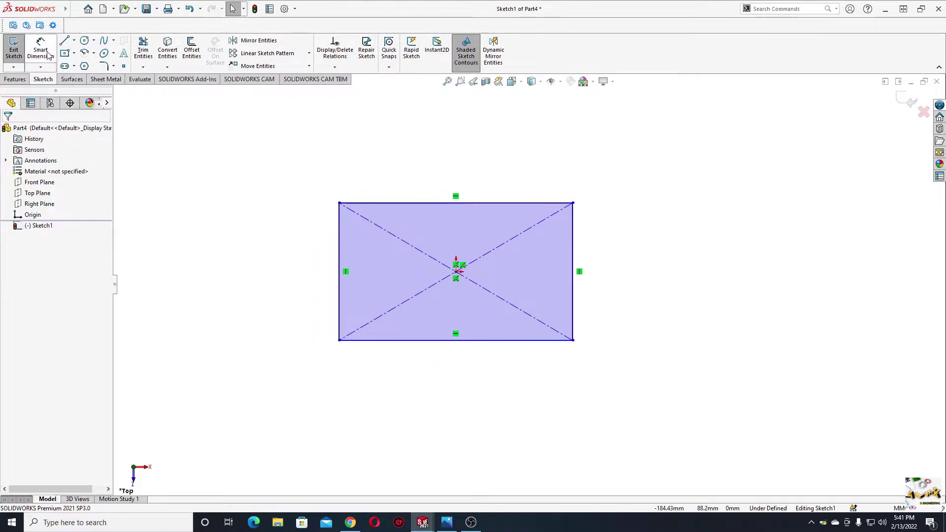
Dimension the rectangle 100 mm wide and 60 mm high.
left_click(40, 49)
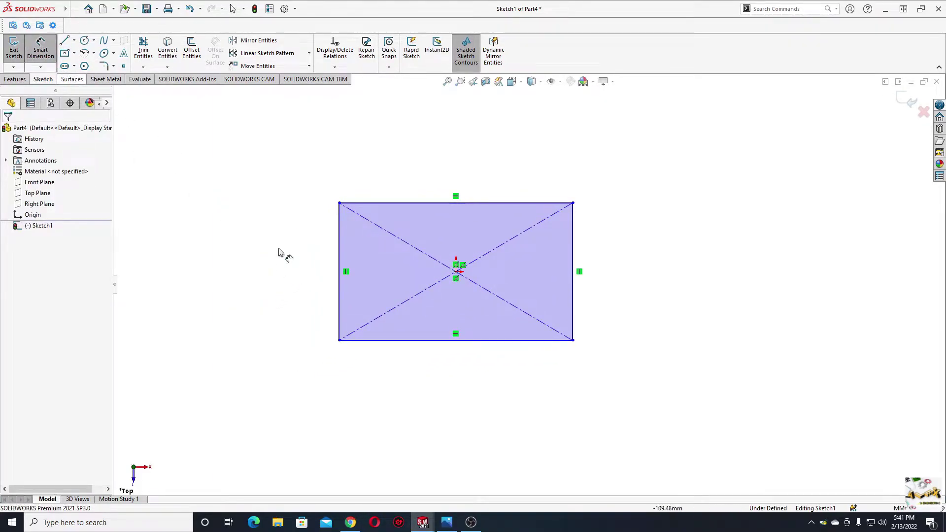
left_click(441, 347)
left_click(444, 398)
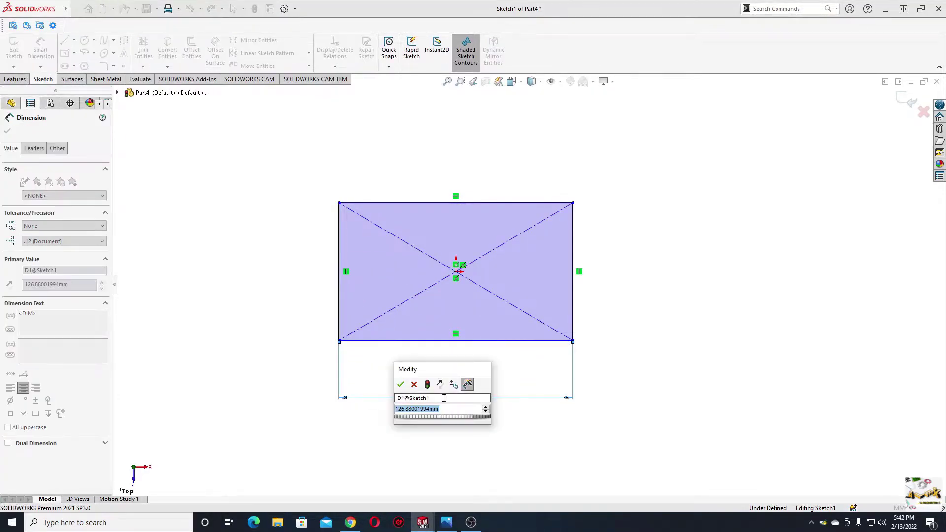
type("100")
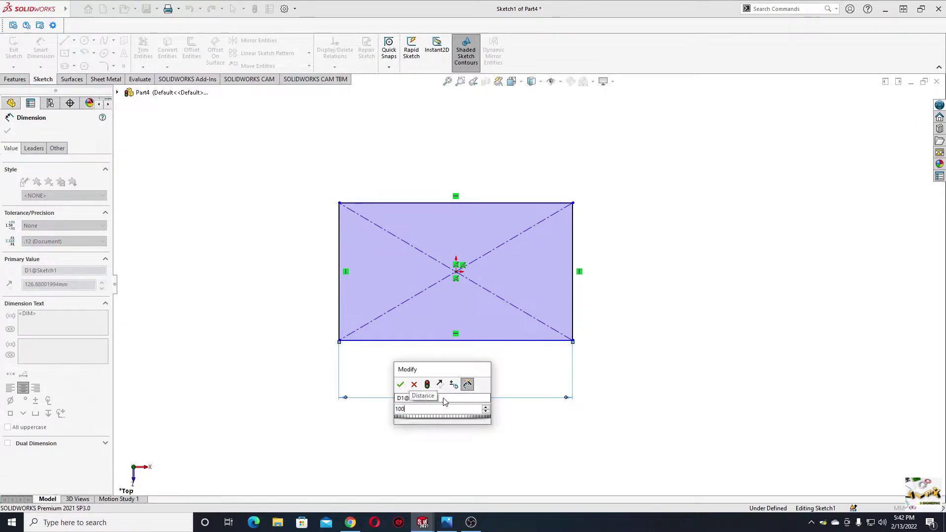
key("Return")
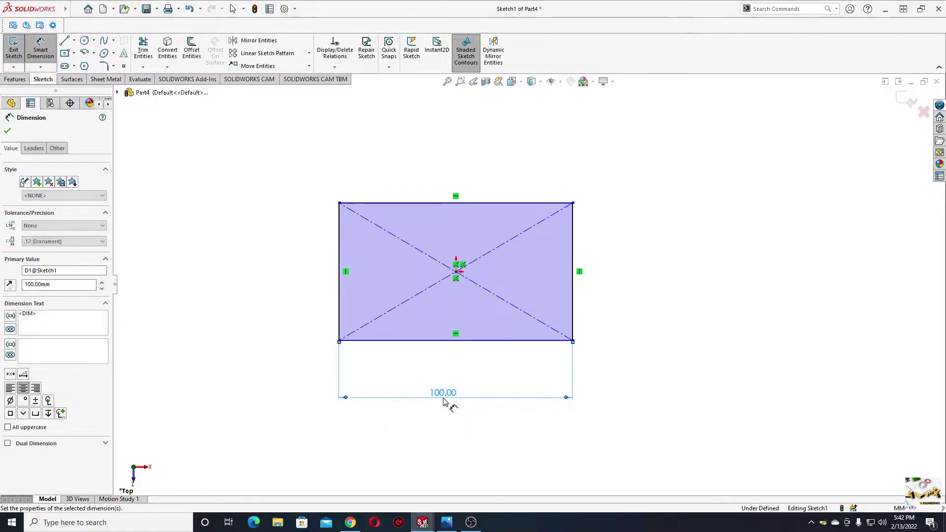
left_click(339, 298)
left_click(264, 244)
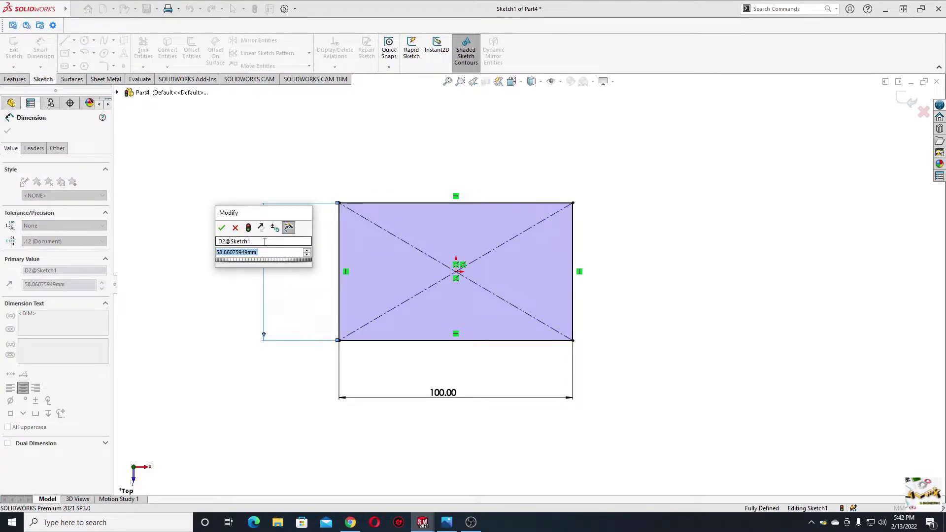
type("60")
key("Return")
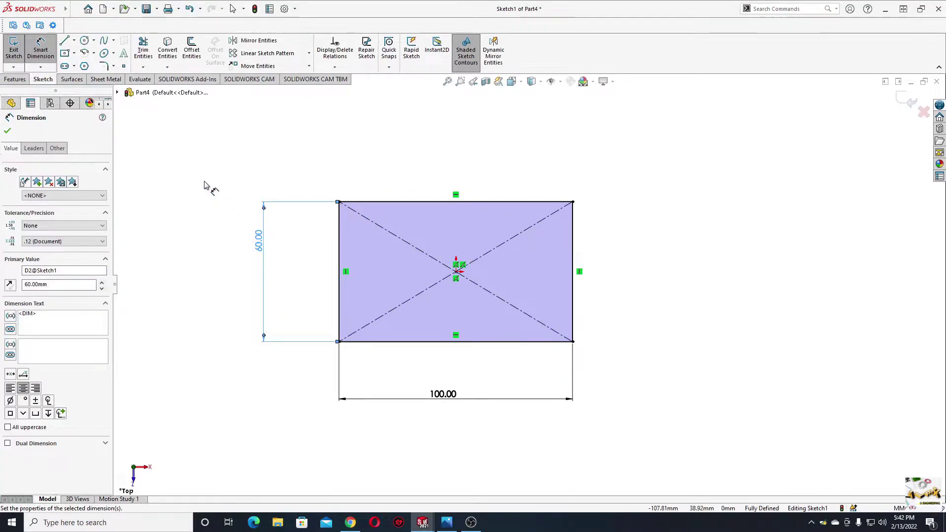
right_click(207, 183)
left_click(230, 213)
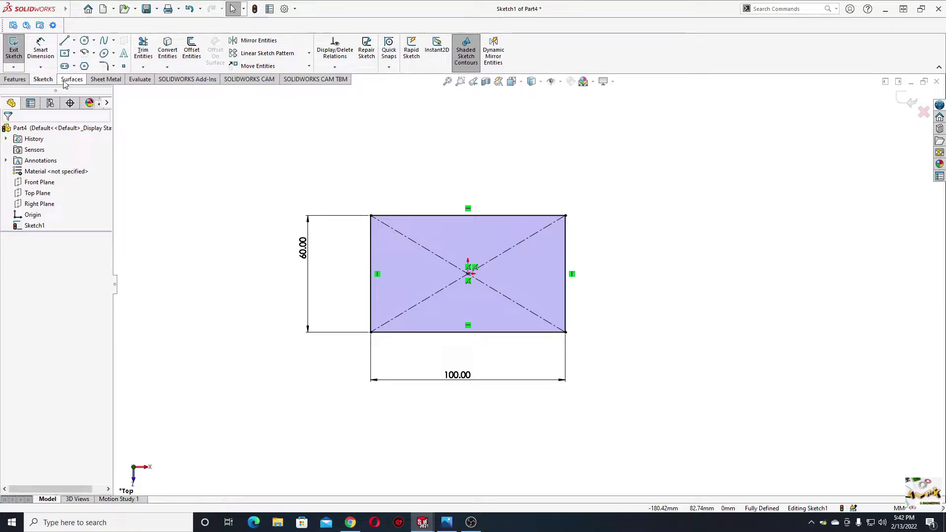
Turn Sketch1 into a 5 mm thick sheet-metal Base-Flange1 plate.
right_click(17, 82)
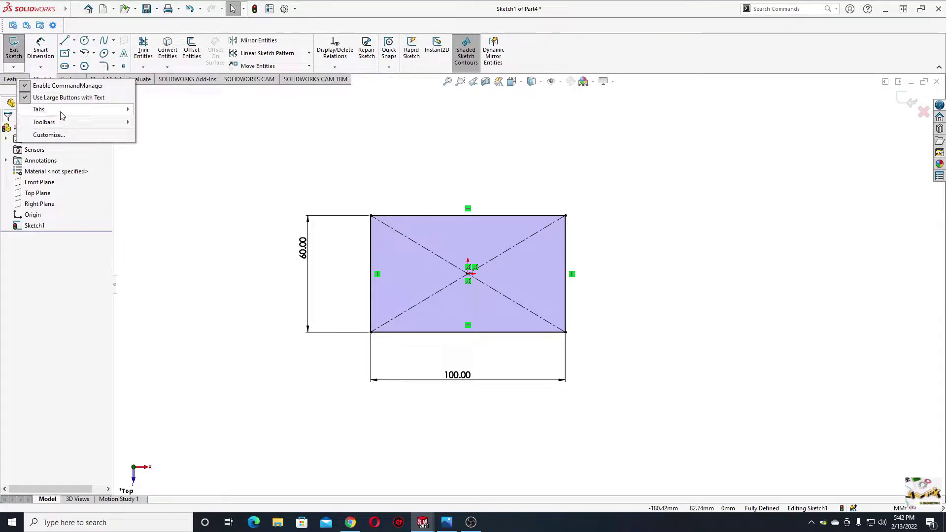
mouse_move(62, 115)
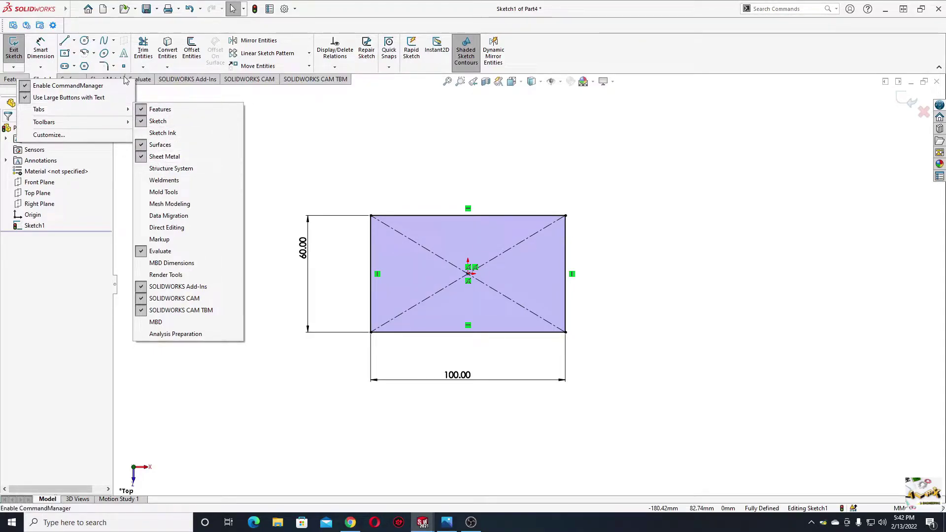
left_click(205, 93)
left_click(106, 80)
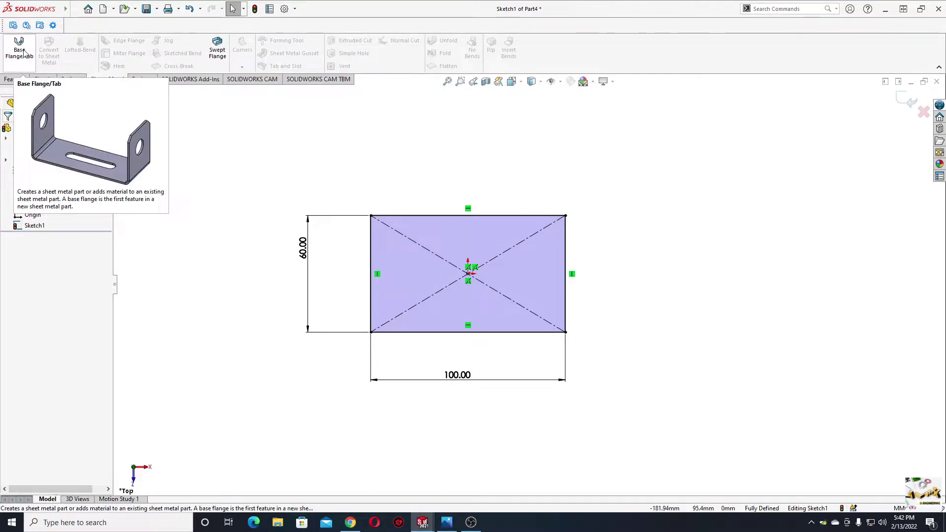
left_click(23, 54)
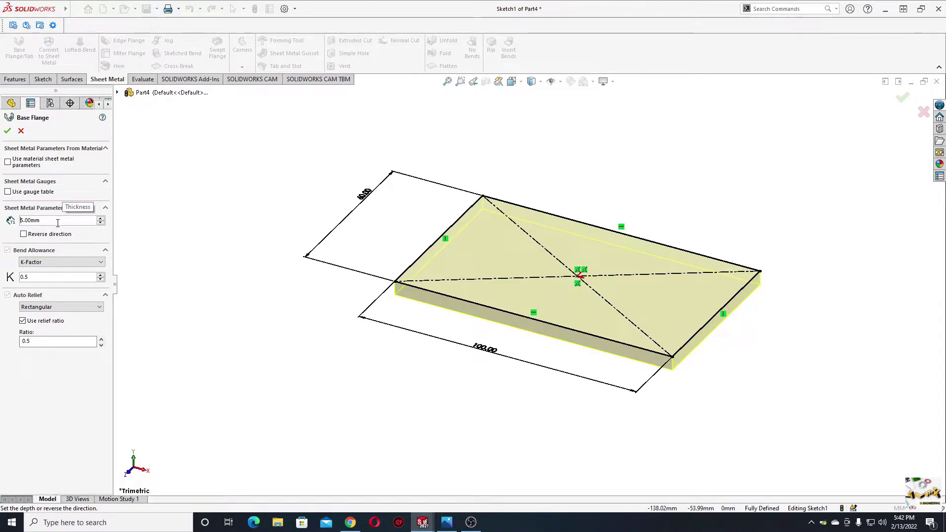
left_click(7, 131)
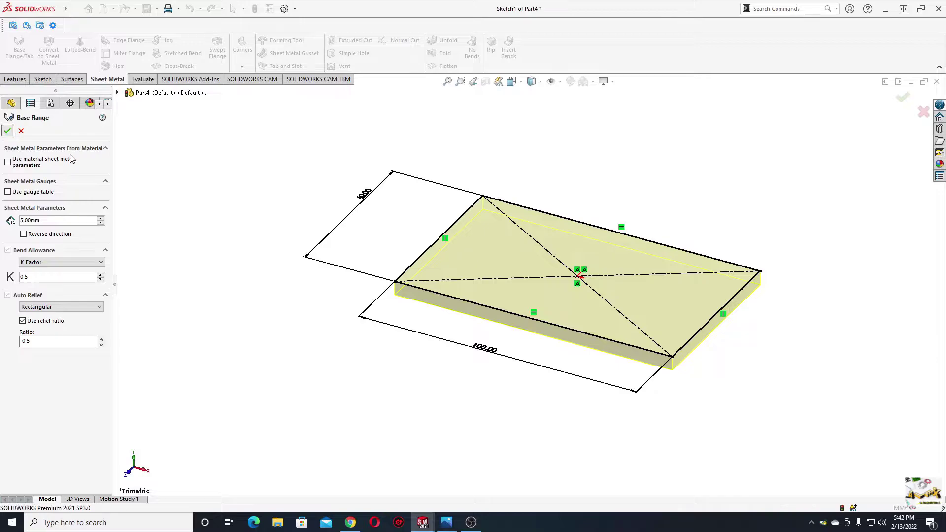
left_click(275, 266)
scroll(364, 275, "up", 2)
middle_click_drag(363, 275, 290, 277, "ctrl")
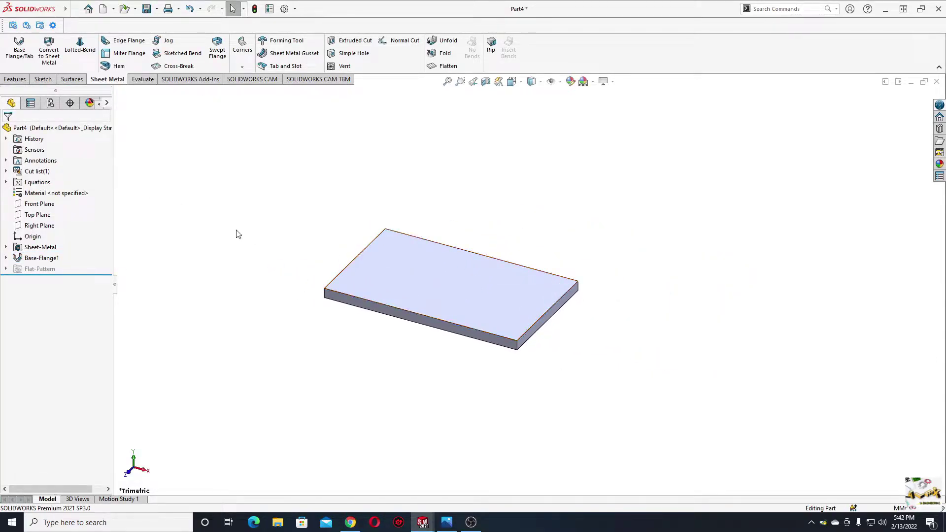
Start an edge flange and switch to the reference drawing in Photos.
left_click(125, 45)
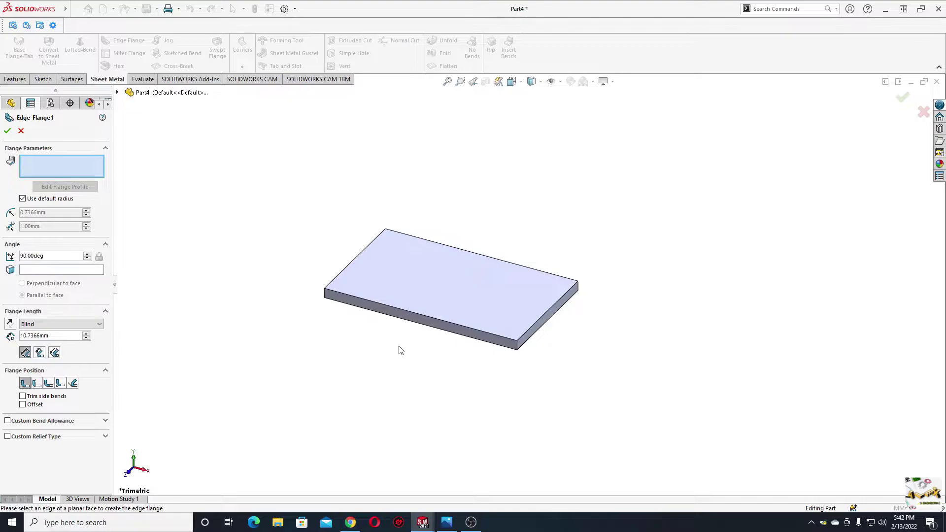
middle_click_drag(399, 350, 382, 338)
key("alt+Tab")
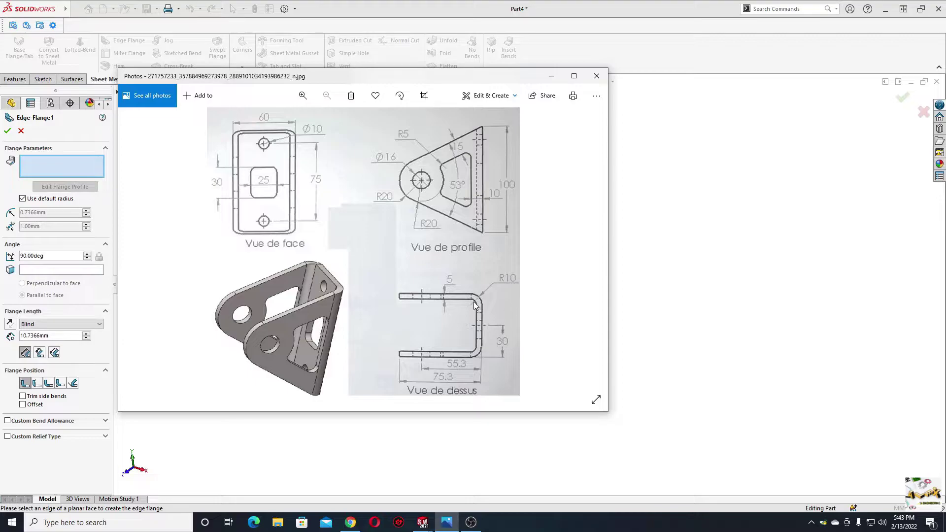
Minimize the Photos reference drawing.
left_click(551, 76)
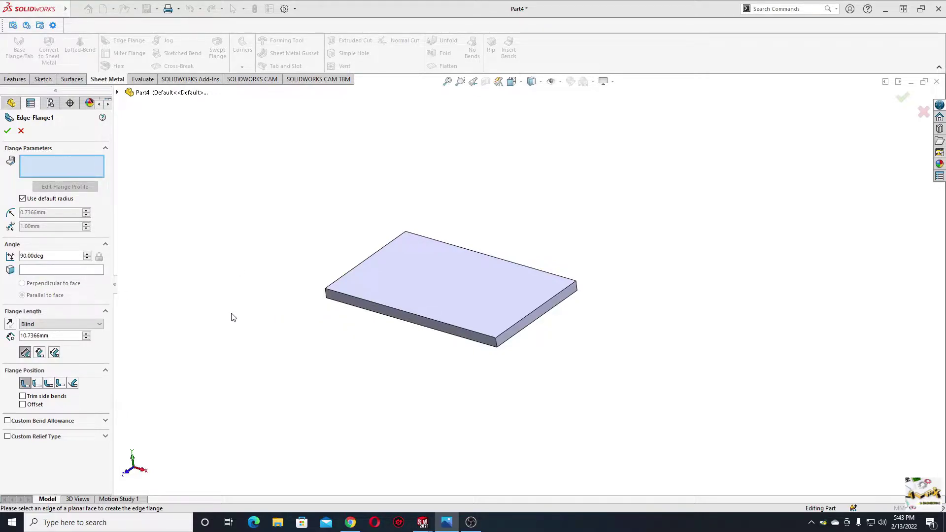
Pick the plate's front bottom edge for the flange and set a 5 mm bend radius.
left_click(377, 317)
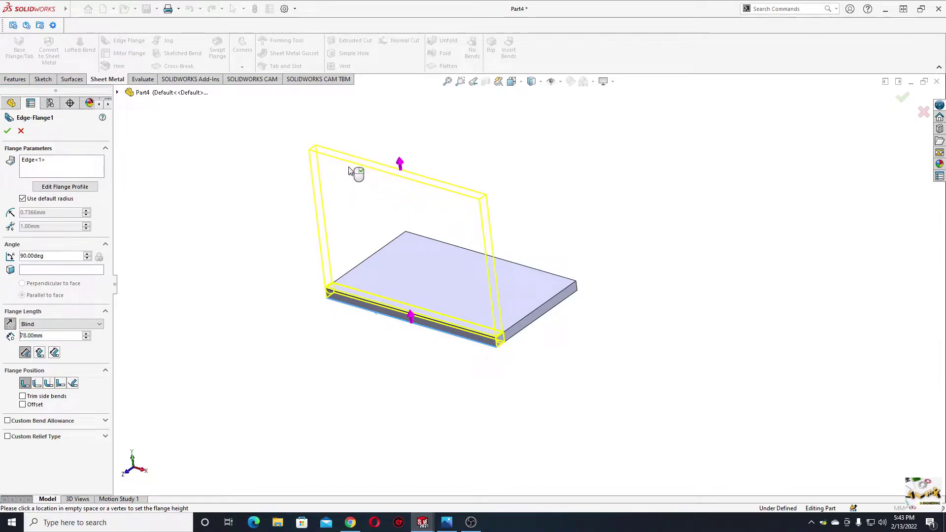
left_click(349, 168)
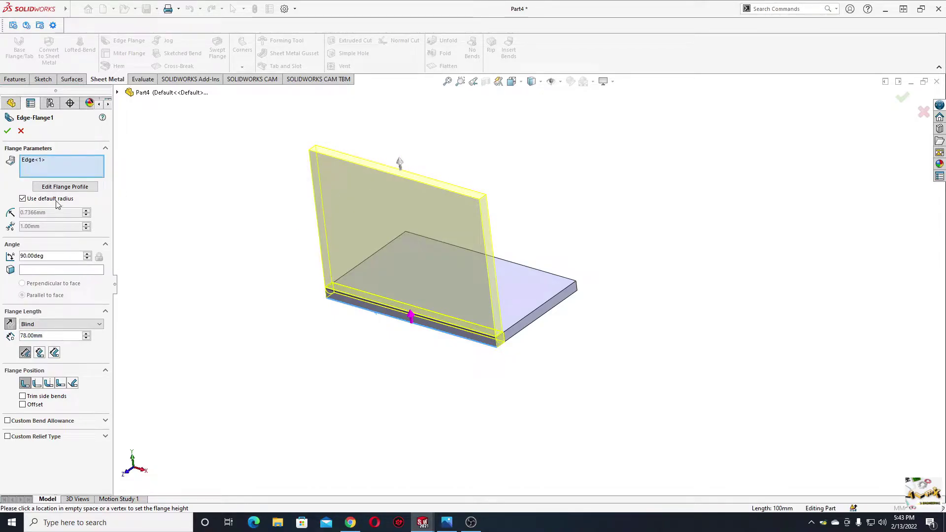
left_click(22, 200)
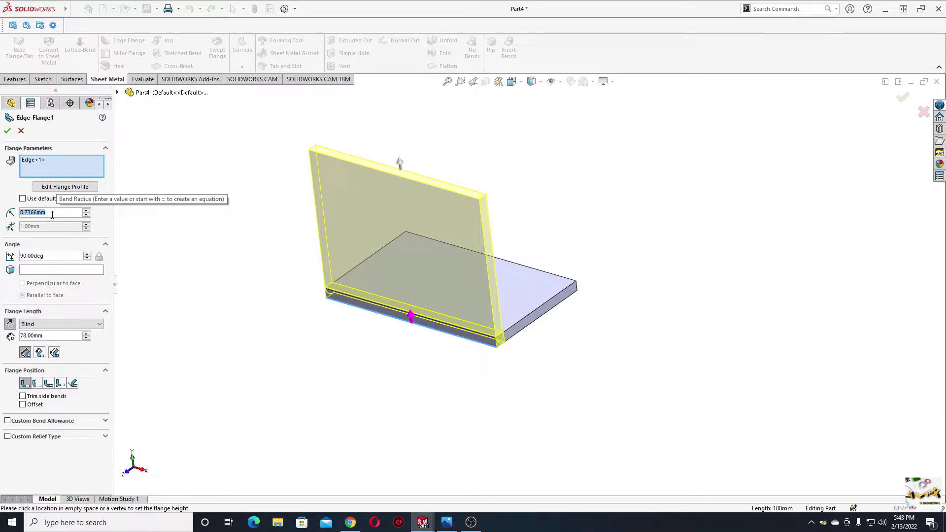
type("5")
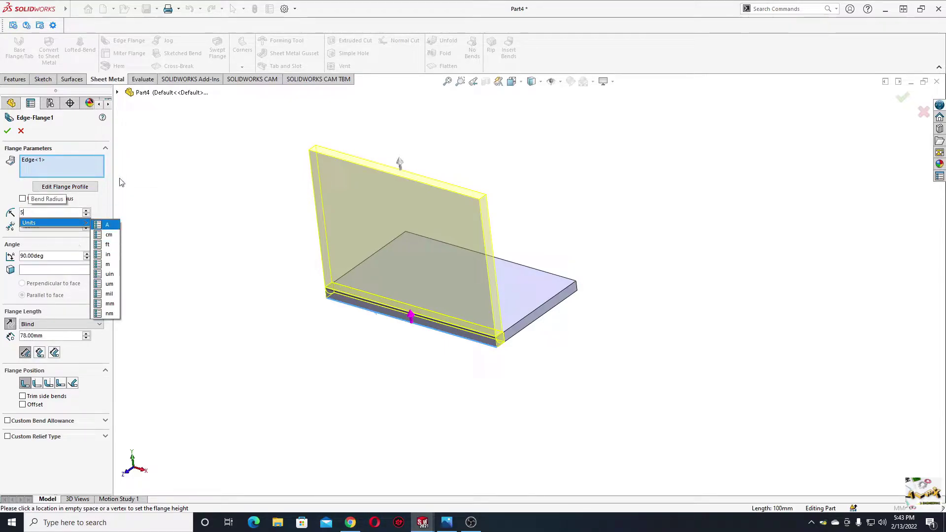
key("Return")
Set the flange length to 75.3 mm and accept Edge-Flange1.
middle_click_drag(249, 293, 202, 285)
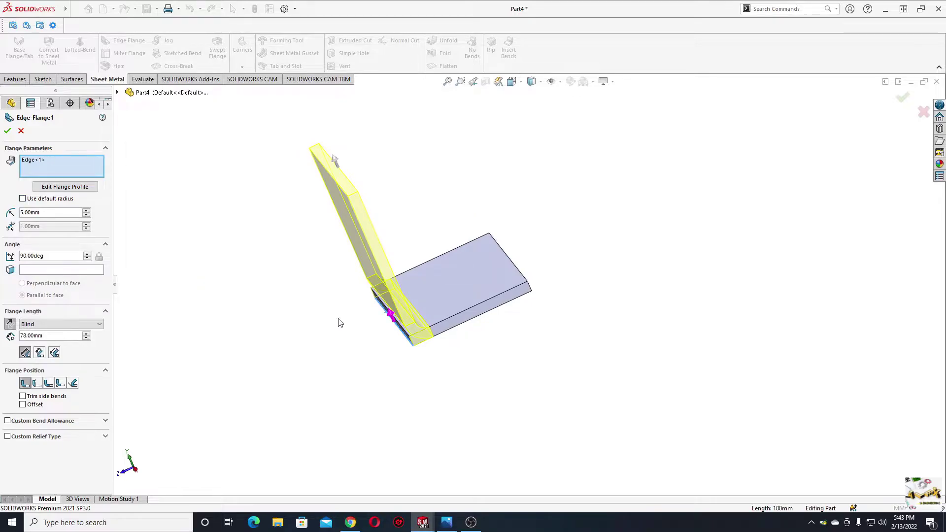
scroll(394, 316, "down", 5)
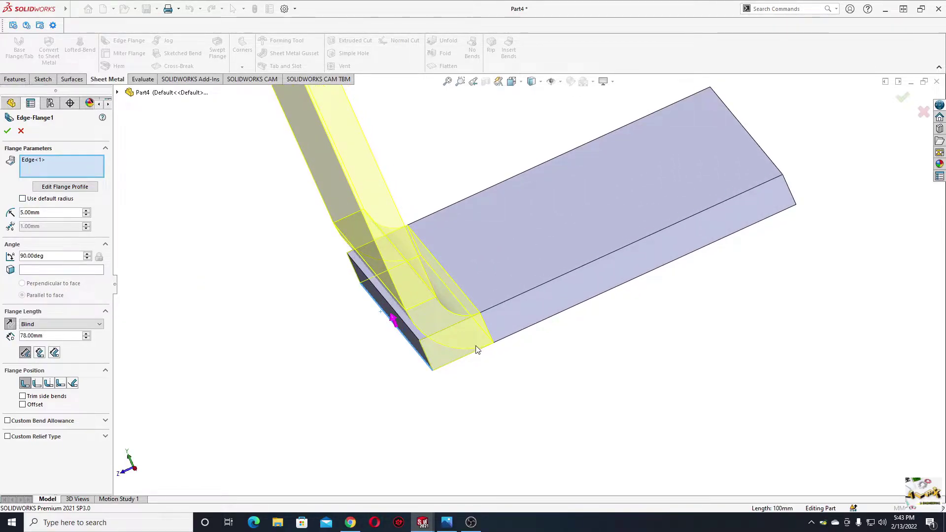
scroll(429, 338, "up", 3)
middle_click_drag(430, 338, 345, 341, "ctrl")
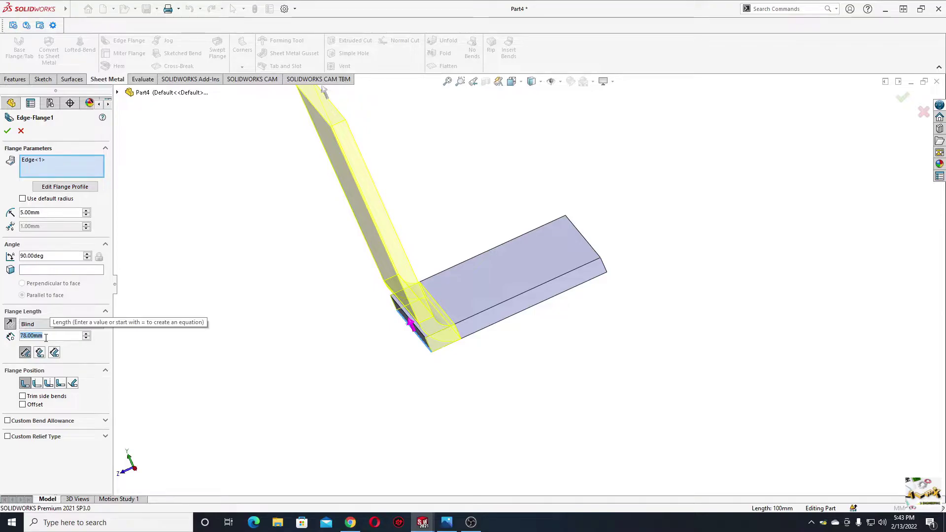
type("75.3")
key("Return")
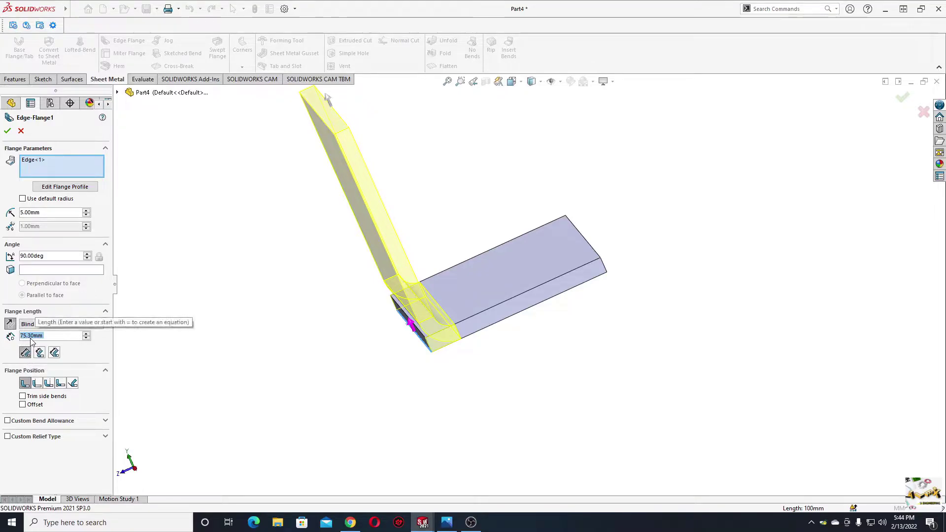
middle_click_drag(313, 359, 301, 324)
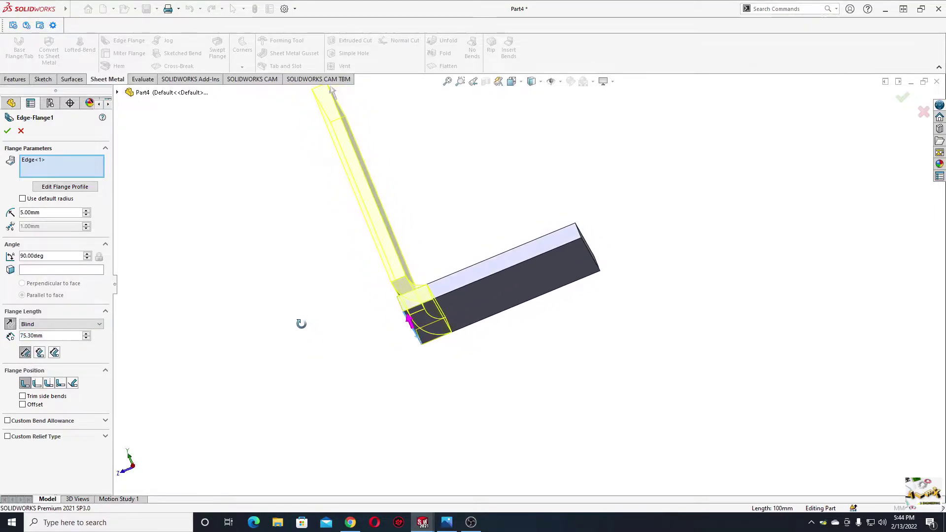
scroll(332, 323, "down", 3)
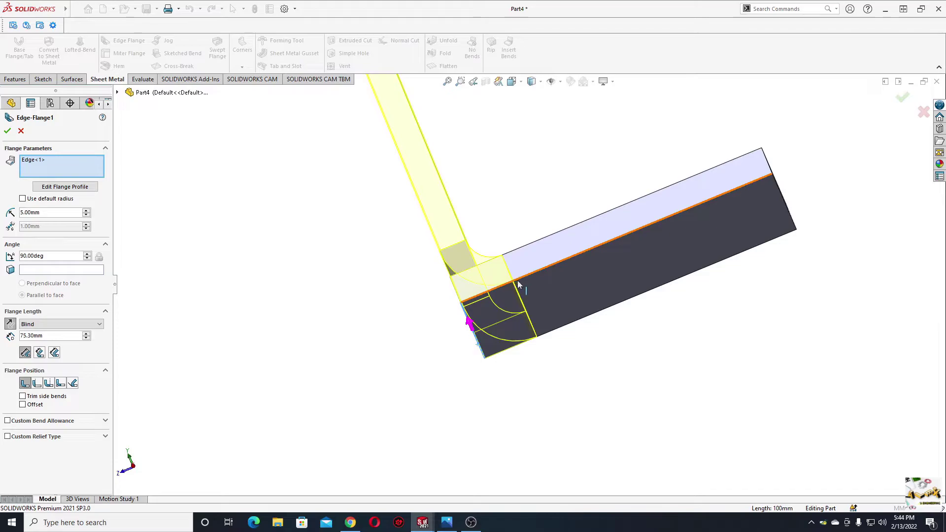
key("Left")
key("Left")
scroll(519, 325, "up", 2)
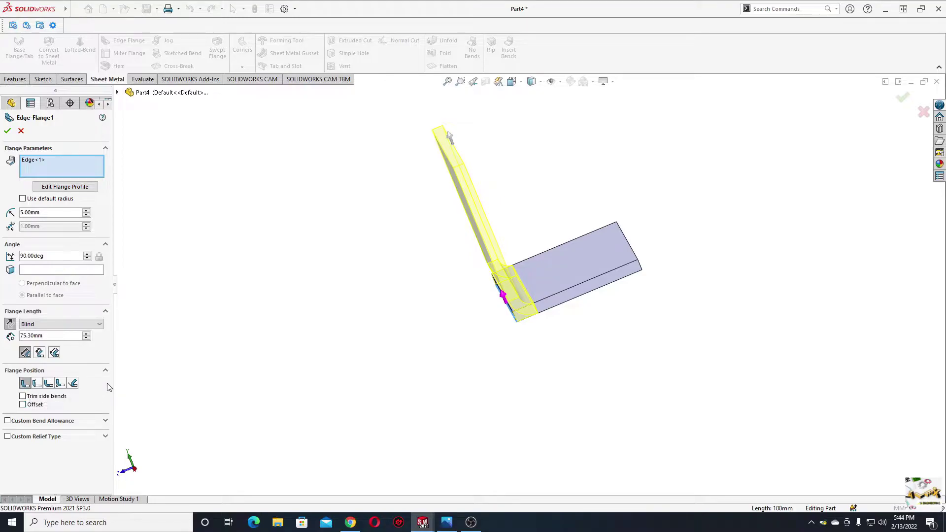
left_click(8, 131)
middle_click_drag(404, 265, 374, 313)
middle_click_drag(445, 330, 468, 321)
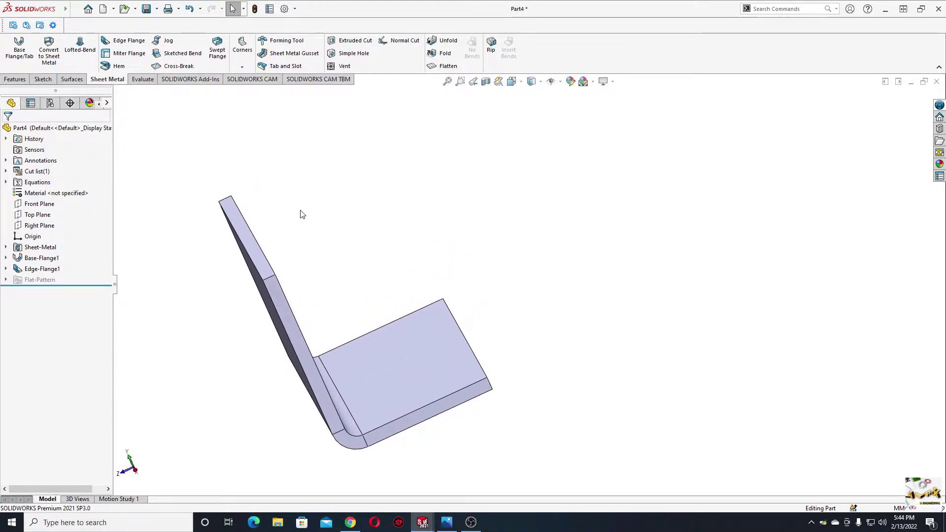
Add Edge-Flange2 on the opposite base edge with 5 mm bend radius and 75.3 mm length.
key("Return")
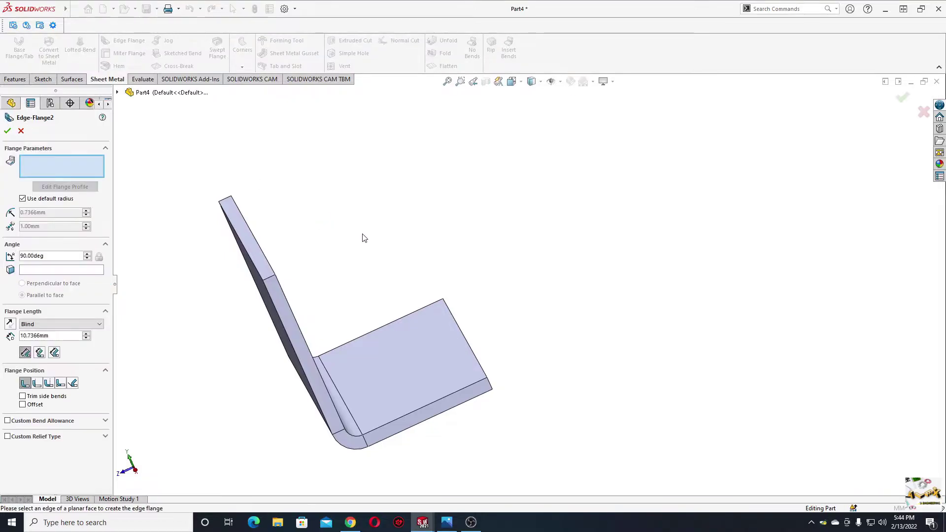
middle_click_drag(363, 237, 321, 214)
left_click(453, 364)
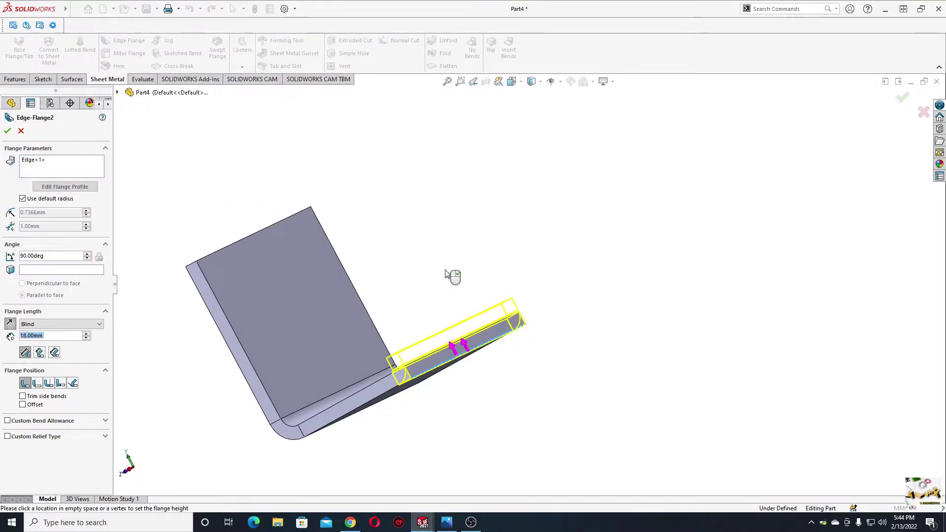
middle_click_drag(369, 179, 400, 200)
left_click(400, 199)
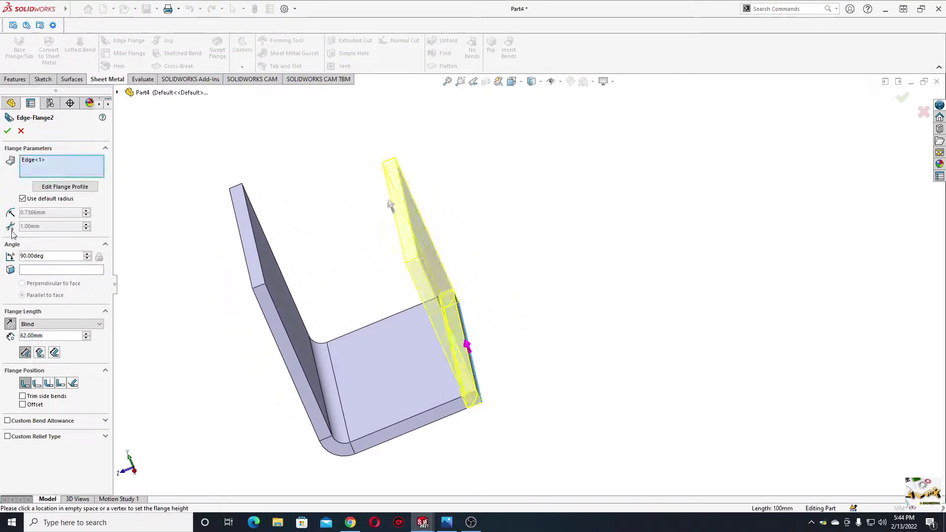
left_click(22, 199)
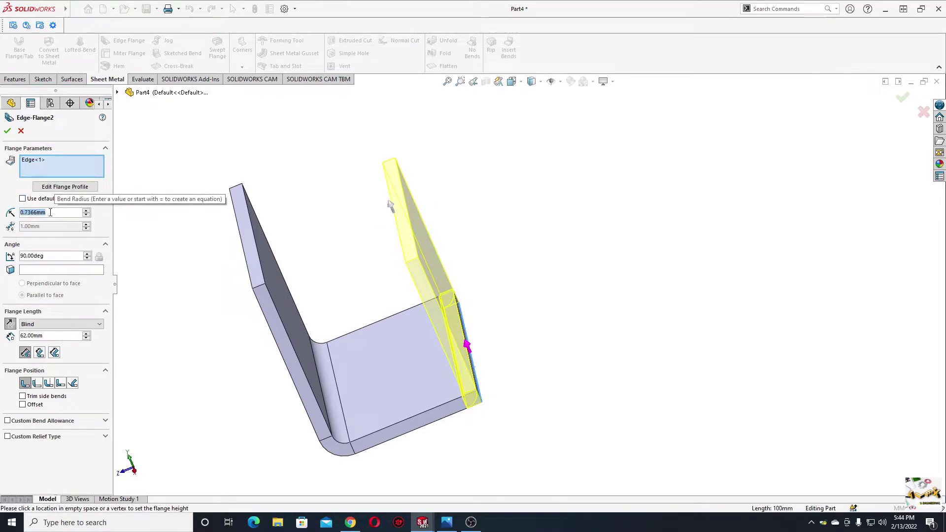
type("5")
key("Return")
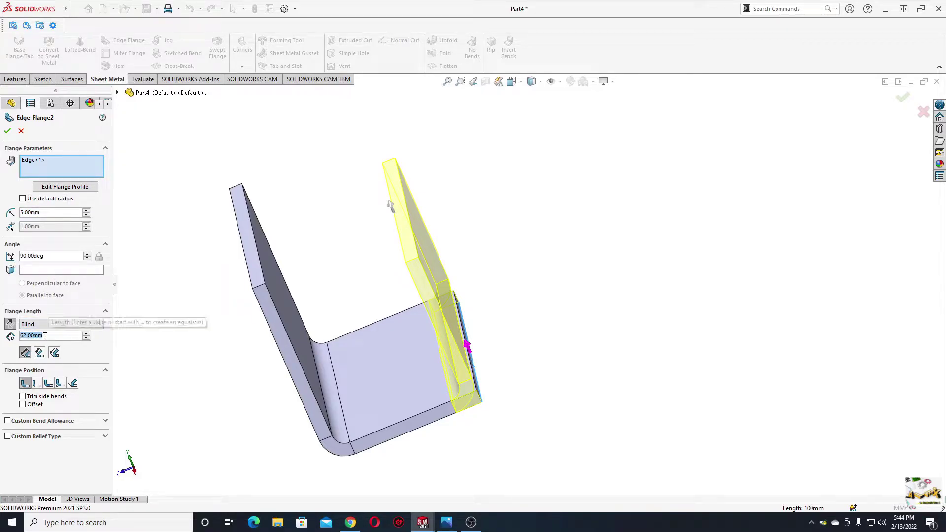
type("7")
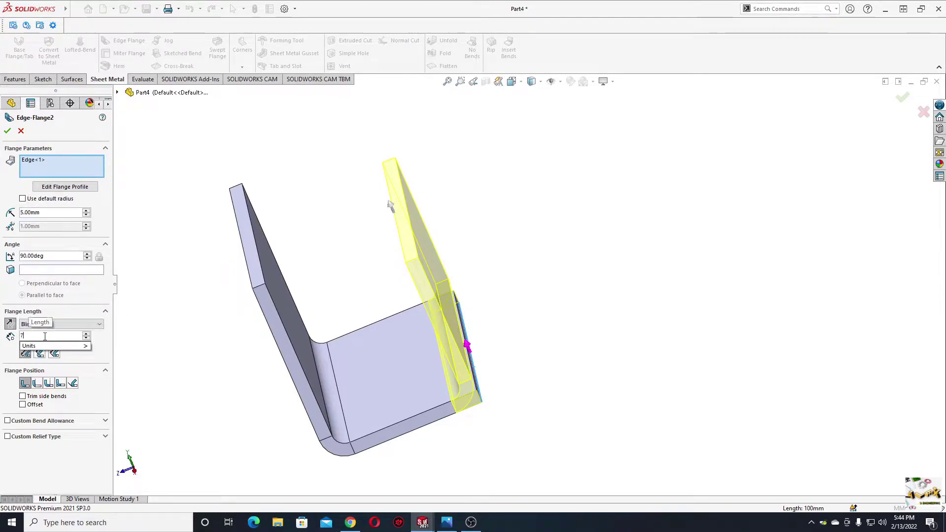
type("5.3")
key("Return")
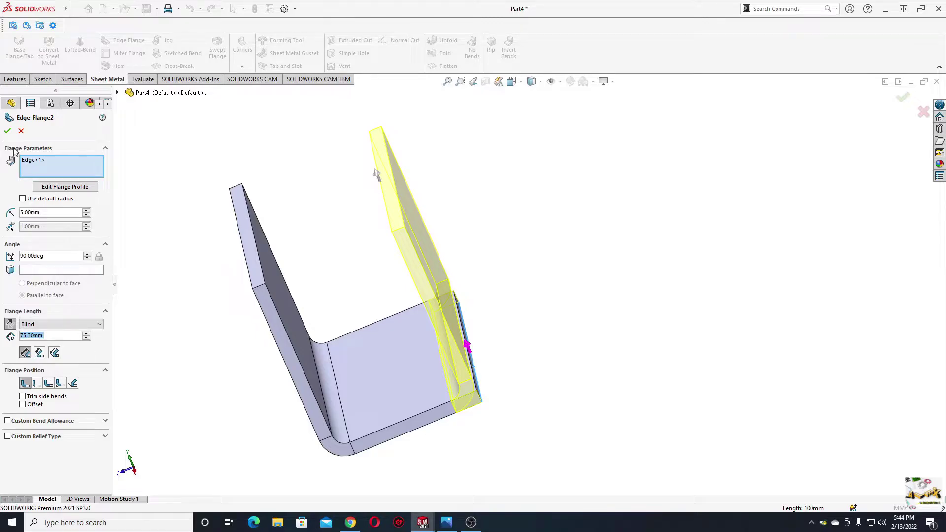
key("Return")
scroll(186, 264, "up", 3)
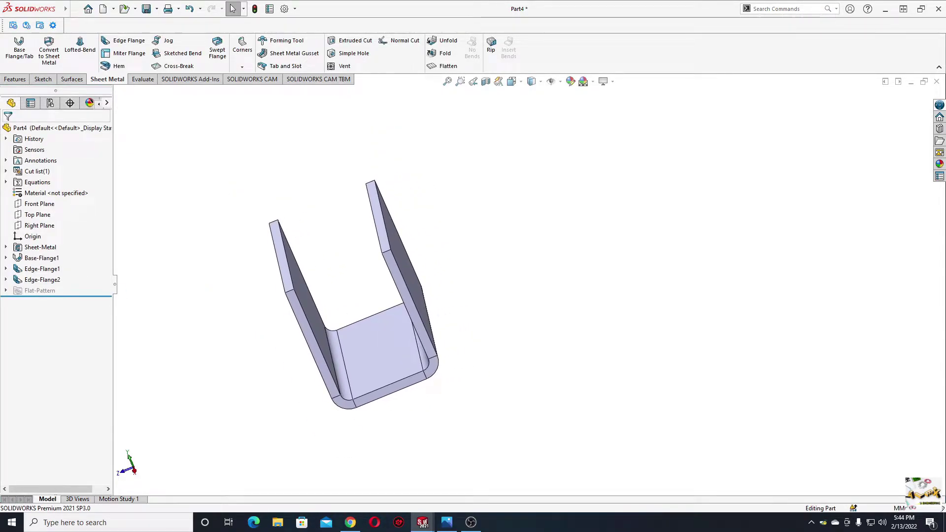
key("alt+Tab")
left_click_drag(380, 101, 658, 136)
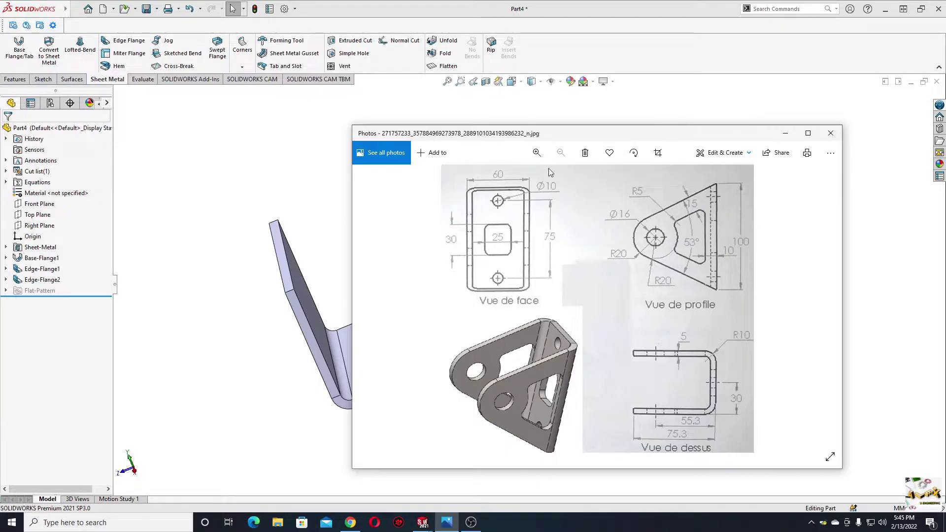
left_click(786, 133)
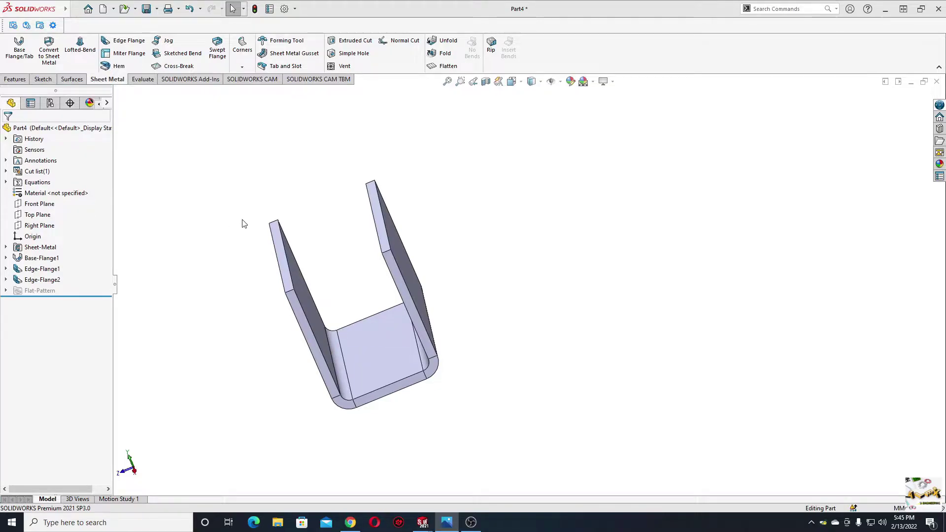
middle_click_drag(363, 332, 328, 320)
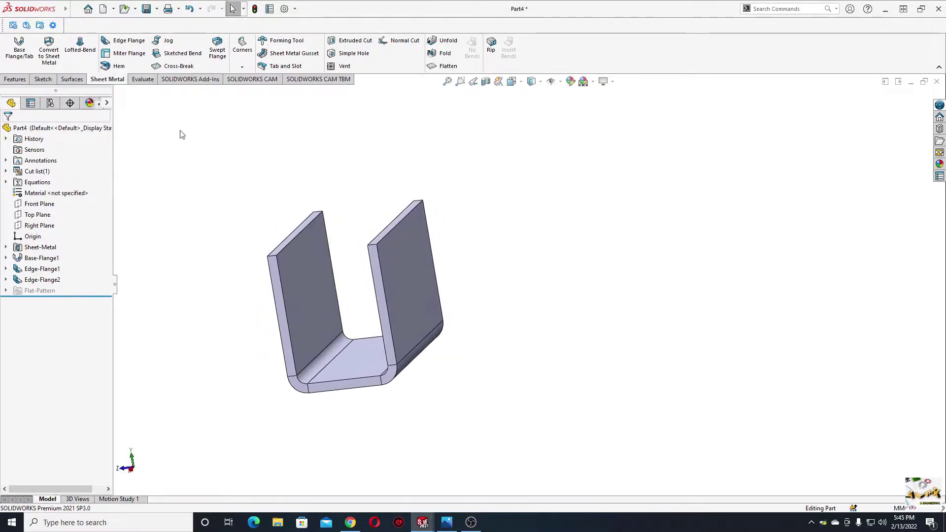
Measure the 60 mm distance between the two flanges' inner faces.
left_click(137, 79)
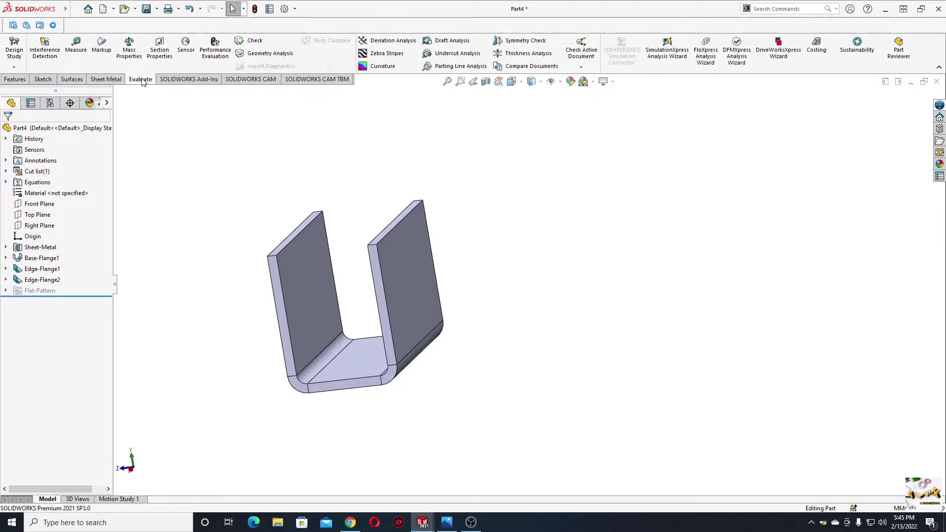
left_click(76, 45)
middle_click_drag(273, 287, 428, 299)
left_click(315, 296)
left_click(426, 297)
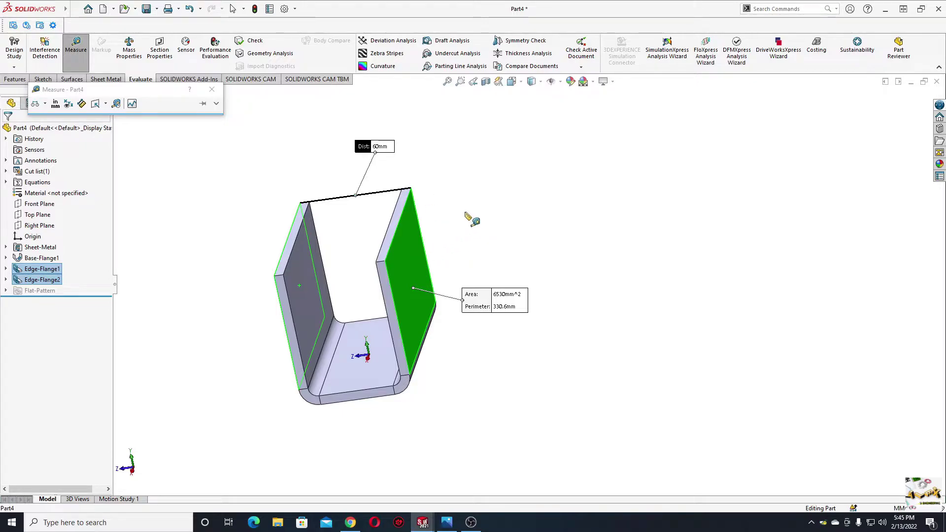
key("Escape")
Measure the 5 mm inner and 10 mm outer bend radii, then exit Measure.
middle_click_drag(471, 219, 443, 375)
scroll(418, 348, "down", 5)
scroll(460, 376, "down", 5)
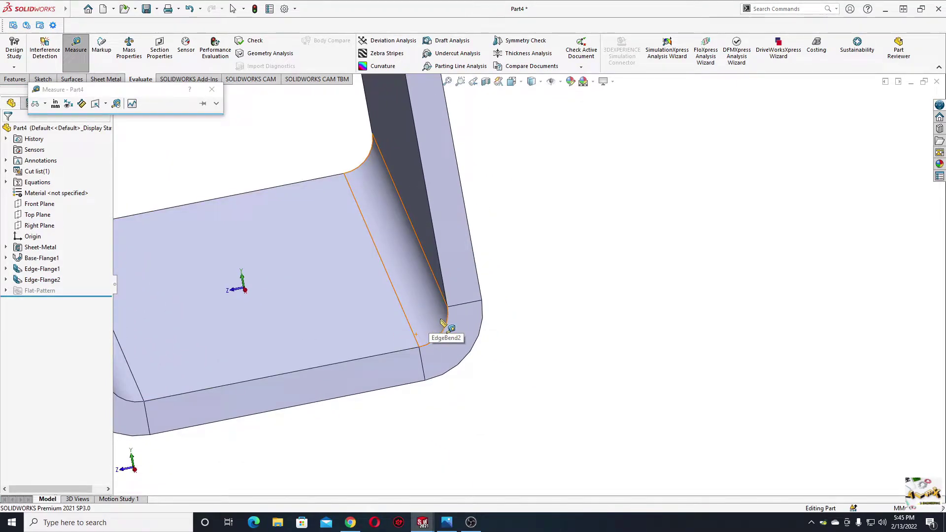
left_click(443, 322)
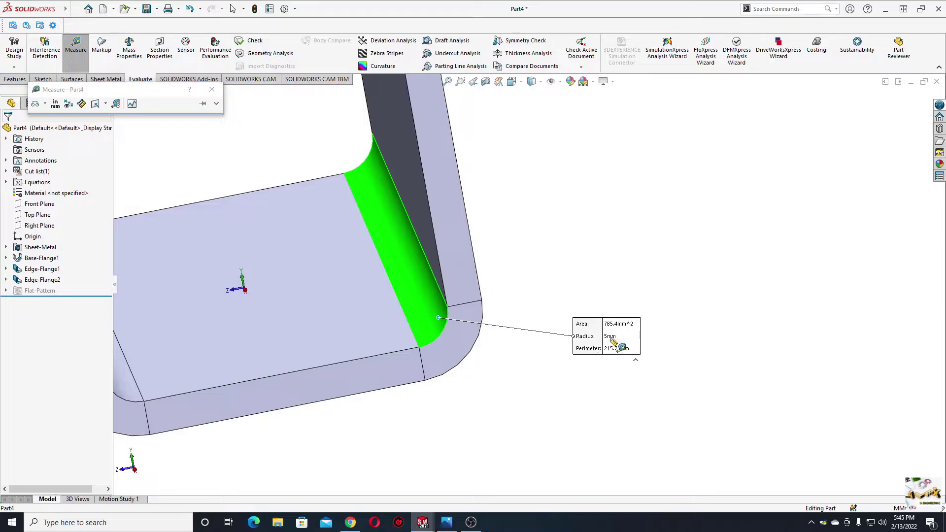
middle_click_drag(557, 274, 518, 308)
left_click(523, 313)
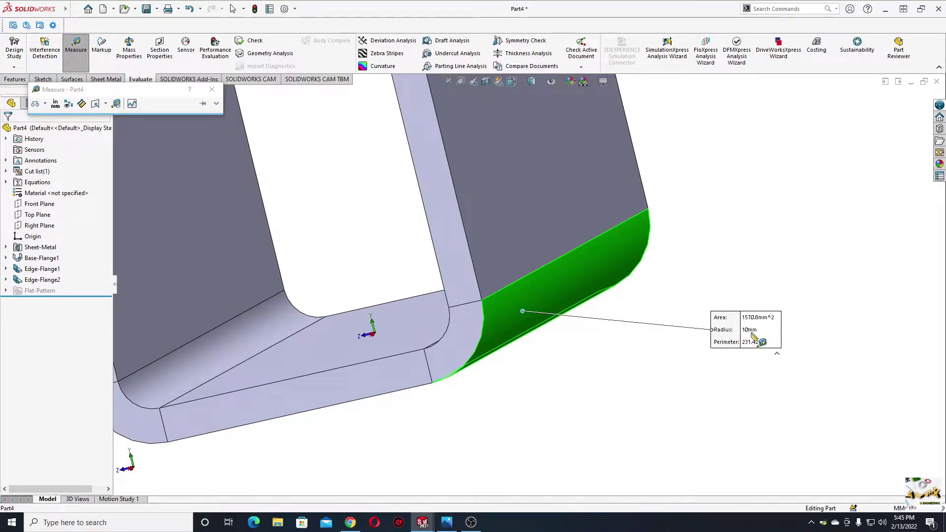
left_click(697, 270)
scroll(643, 323, "up", 5)
mouse_move(643, 323)
middle_mouse_down()
mouse_move(549, 296)
mouse_move(459, 231)
mouse_move(355, 323)
middle_mouse_up()
right_click(288, 286)
left_click(313, 316)
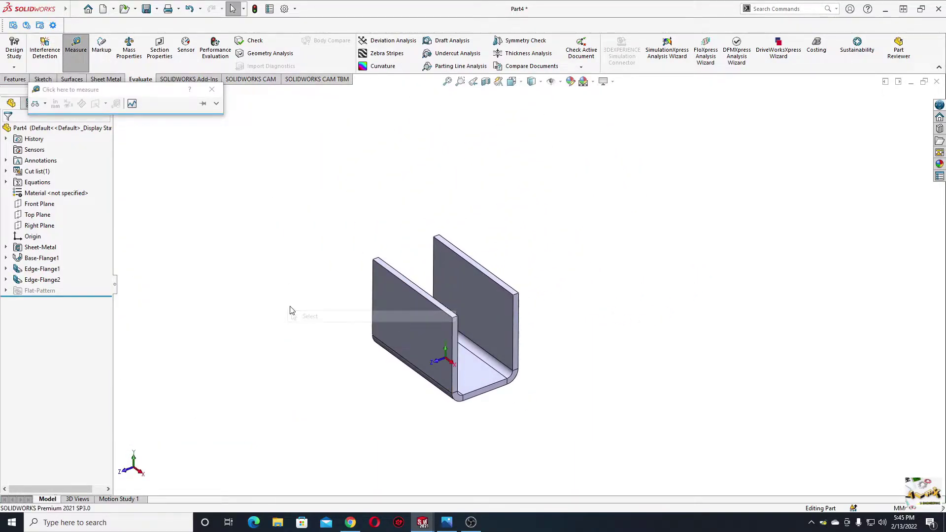
scroll(321, 298, "down", 3)
Close the measurement window, return to an isometric view, then review and close the reference drawing.
left_click(216, 93)
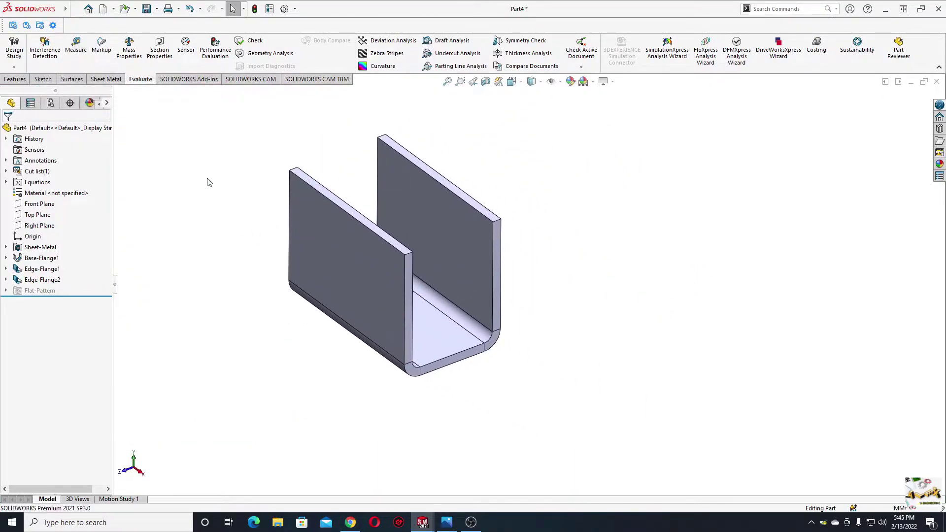
left_click(101, 79)
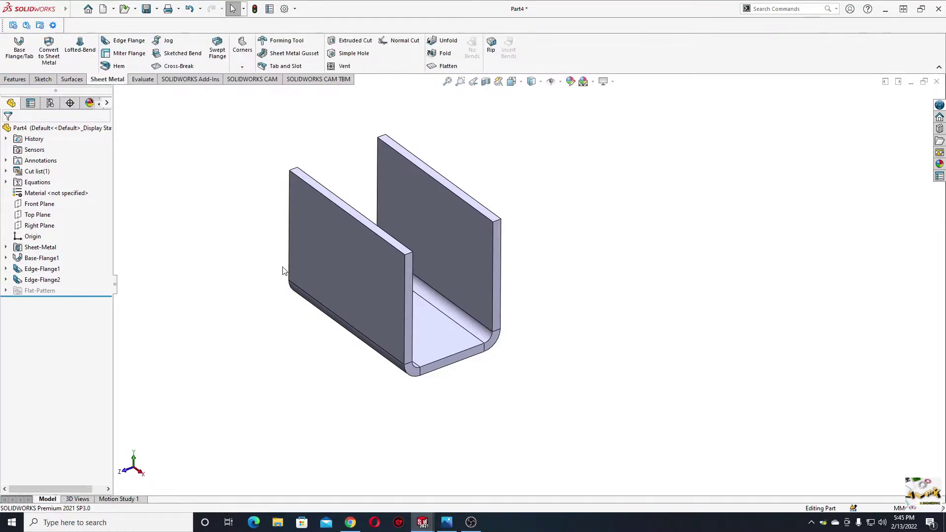
middle_click_drag(314, 291, 367, 241)
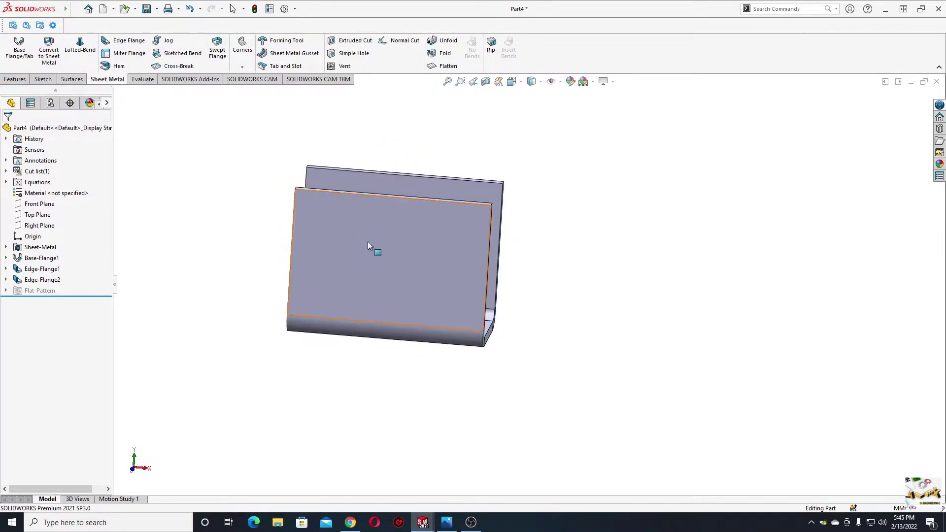
key("ctrl+7")
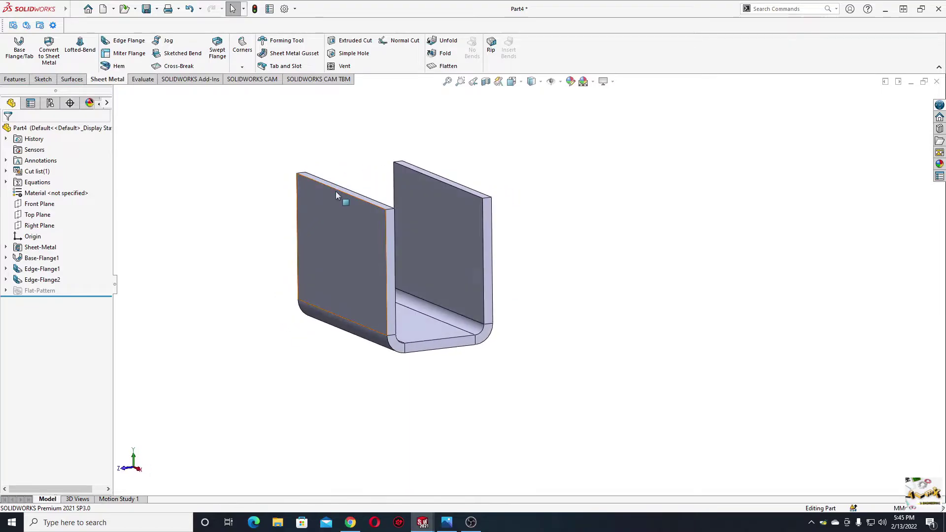
key("alt+Tab")
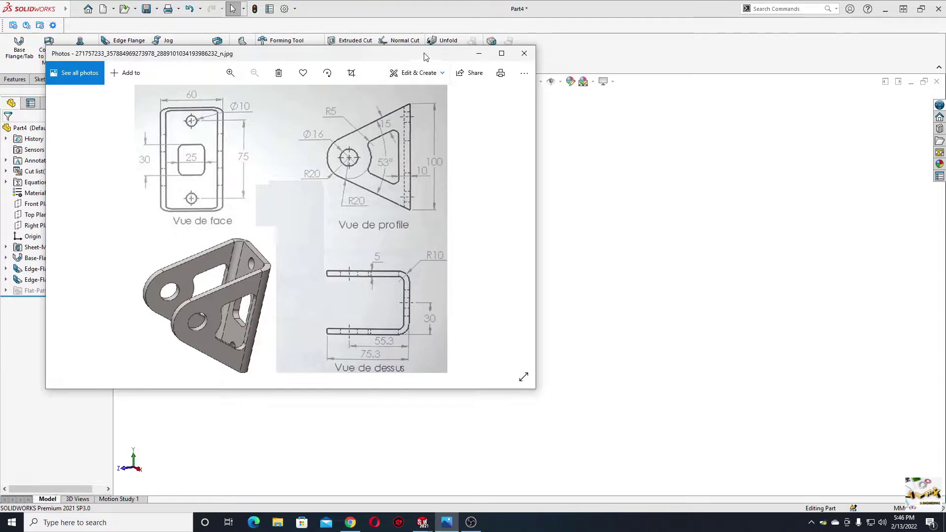
left_click(478, 53)
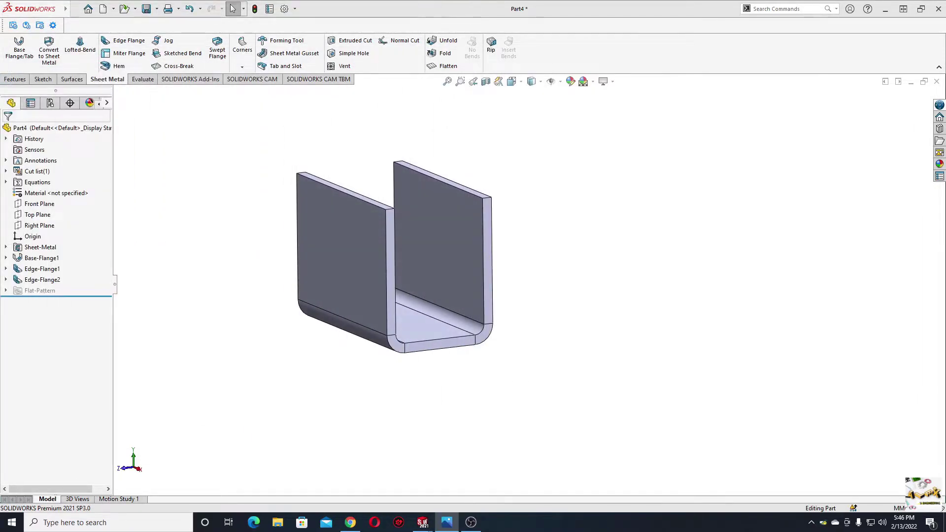
Start a sketch on the flange face and draw a circle above the origin.
left_click(337, 229)
left_click(379, 201)
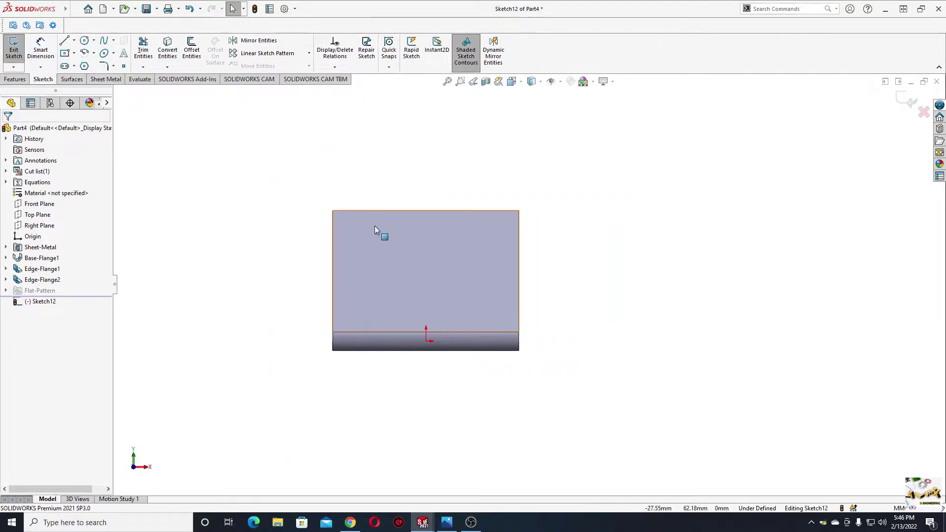
left_click(85, 41)
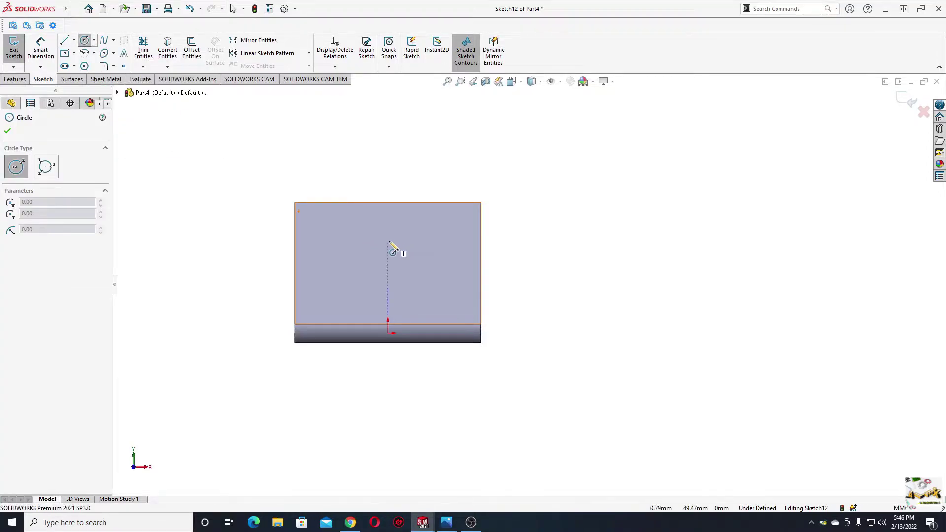
left_click(388, 241)
left_click(408, 249)
key("Escape")
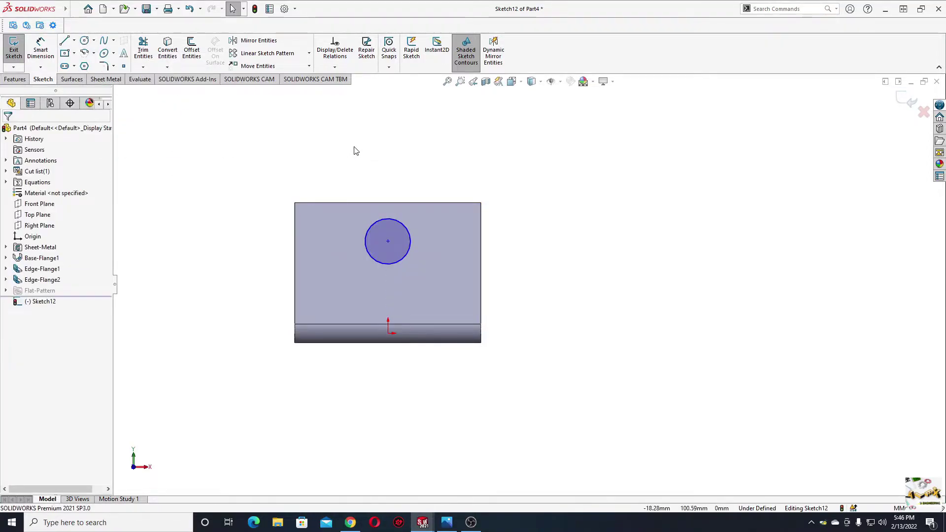
Dimension the circle to Ø40 with its centre 55.3 mm above the bottom edge.
key("d")
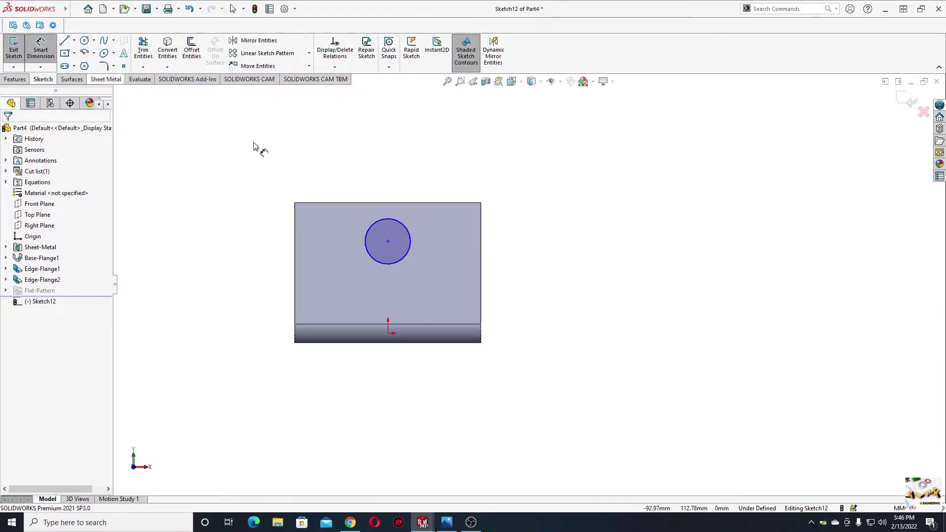
left_click(375, 225)
left_click(384, 154)
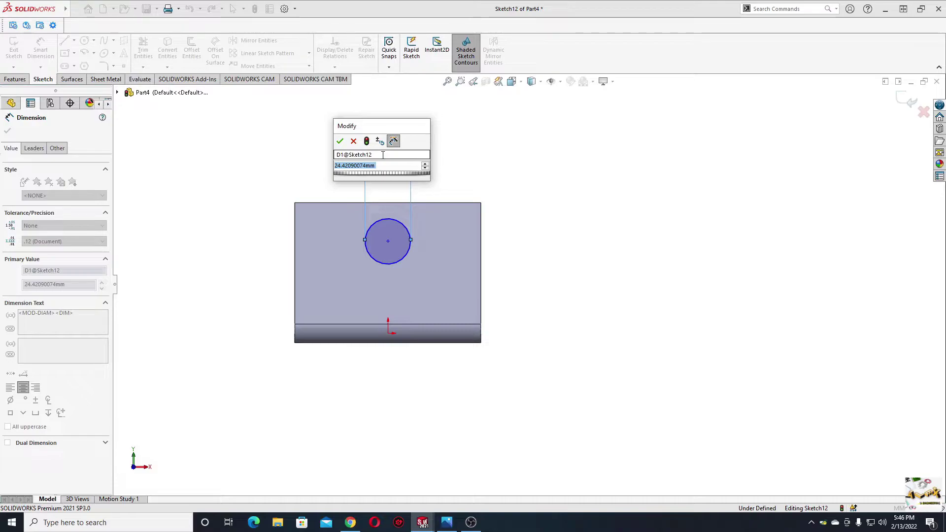
type("40")
key("Return")
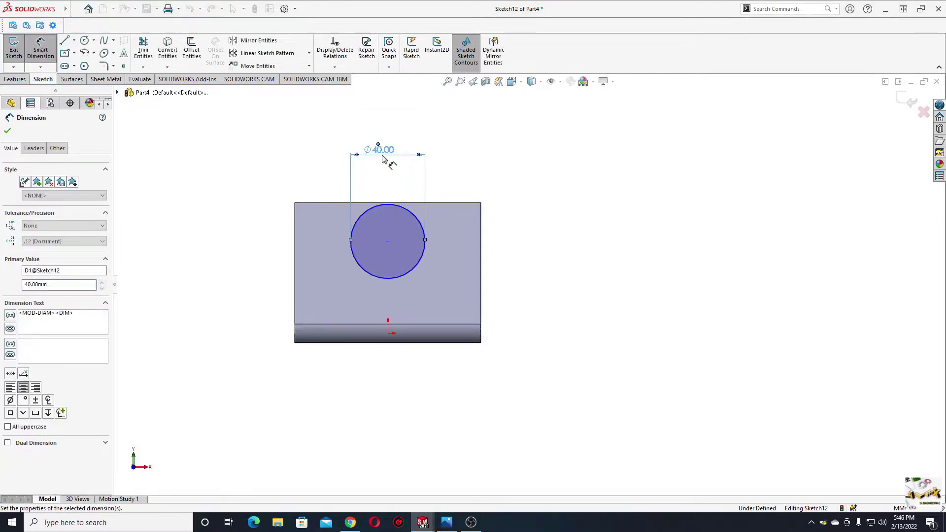
left_click(388, 242)
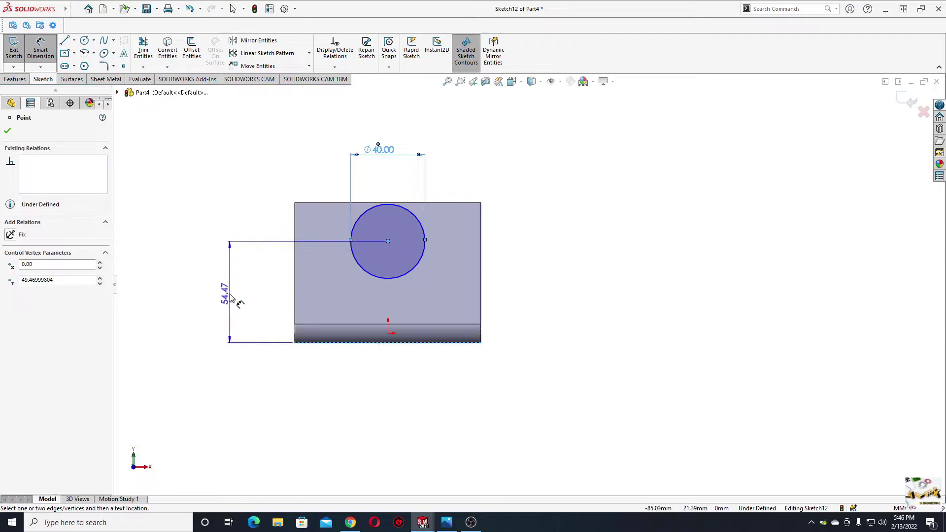
left_click(229, 294)
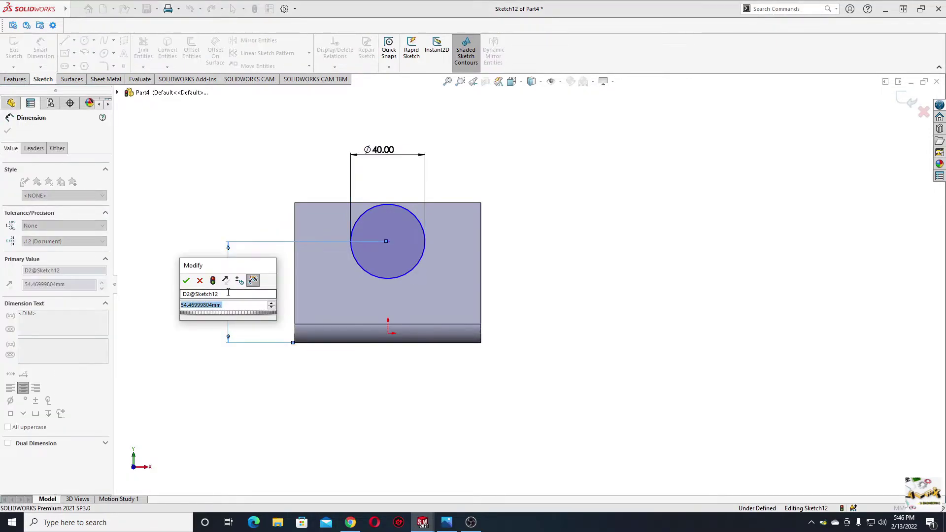
type("55.3")
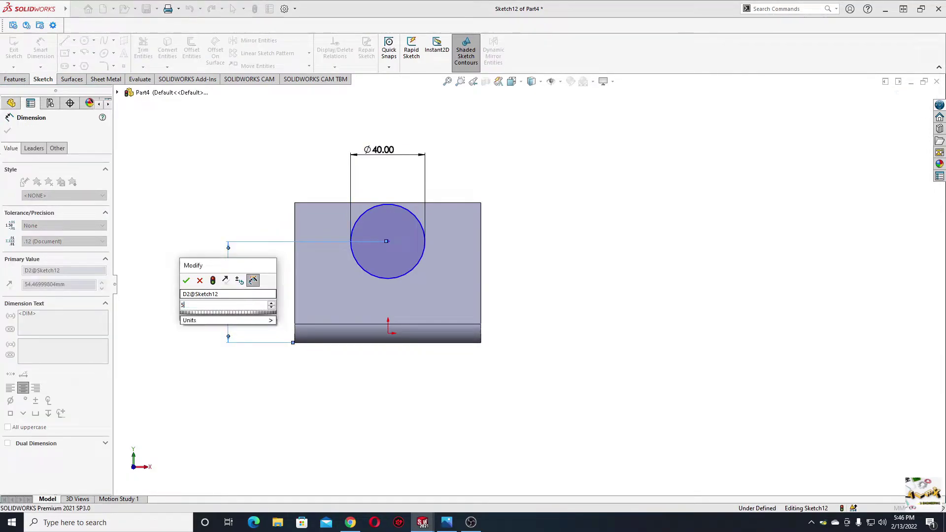
key("Return")
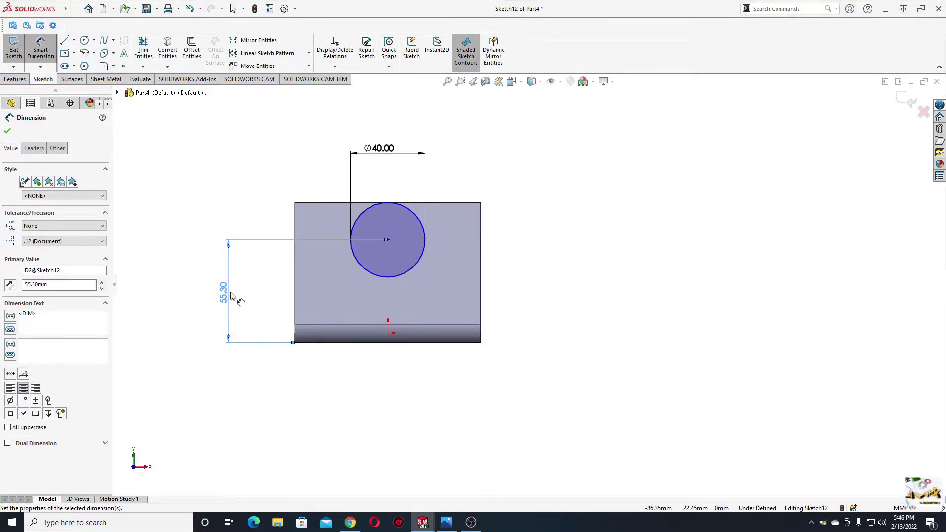
right_click(545, 212)
left_click(566, 239)
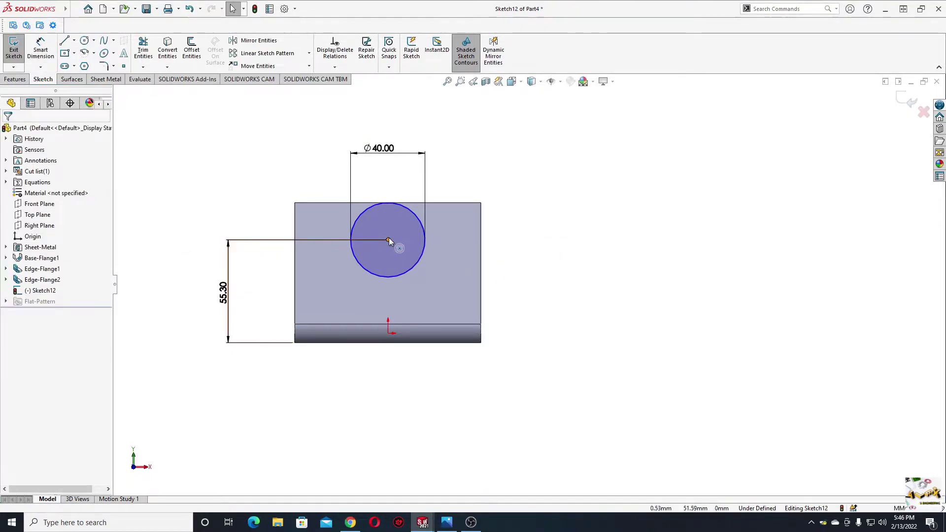
Make the circle's centre vertical with the origin.
left_click(388, 239)
left_click(388, 333, "ctrl")
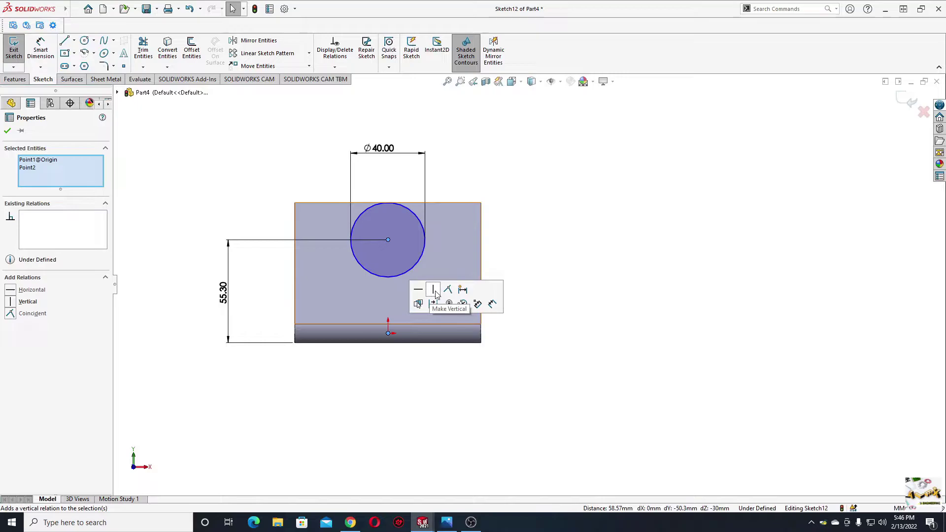
left_click(434, 290)
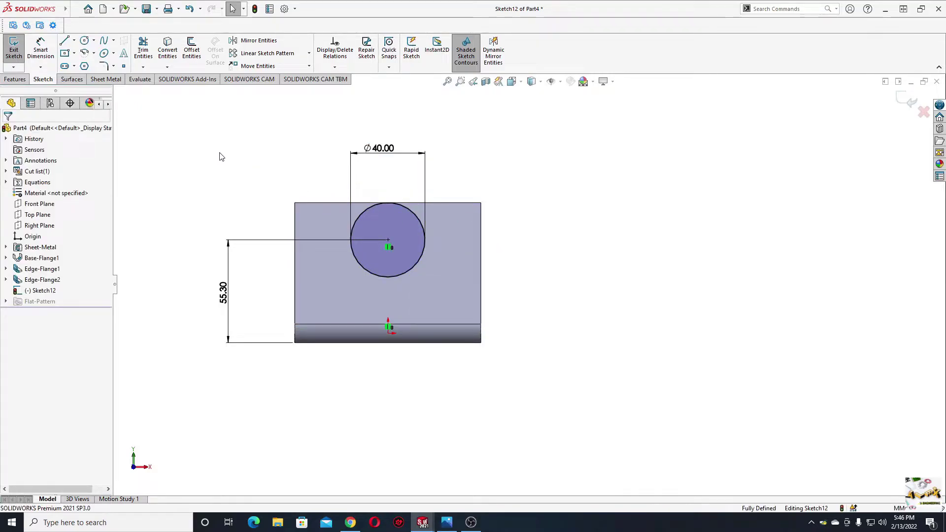
Sketch a closed line outline around the circle, with slanted lines toward the flange's bottom corners.
left_click(64, 42)
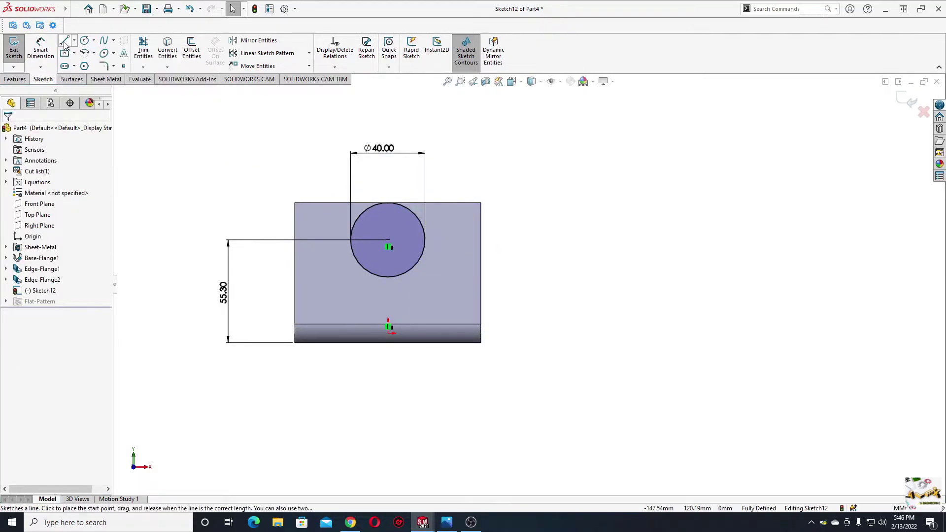
left_click(350, 239)
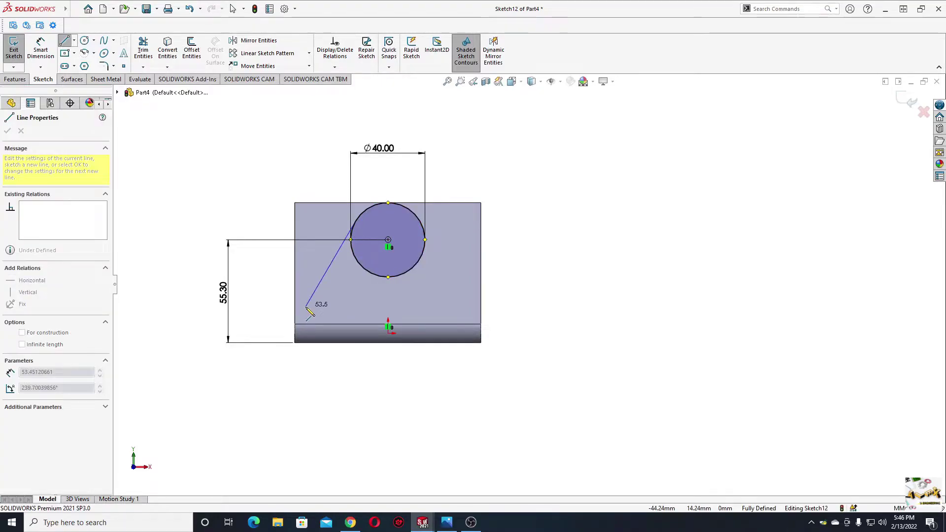
left_click(287, 351)
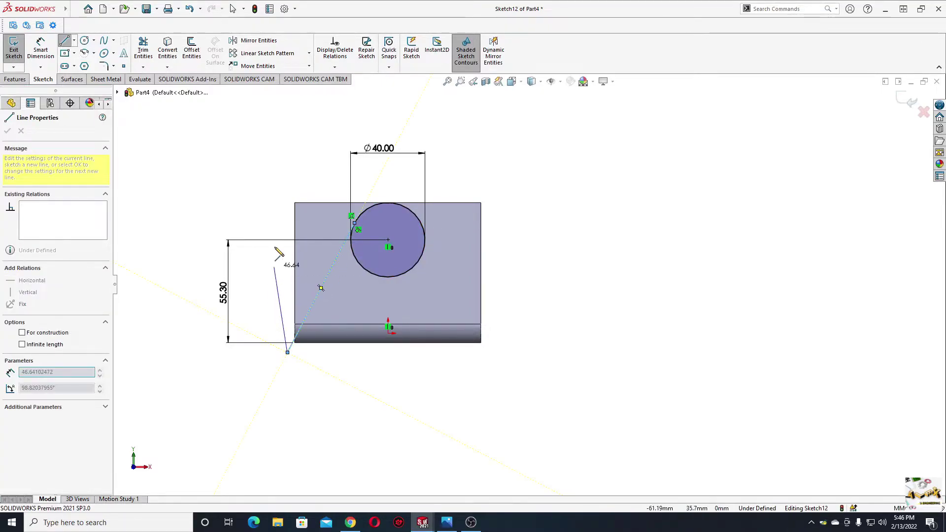
left_click(287, 181)
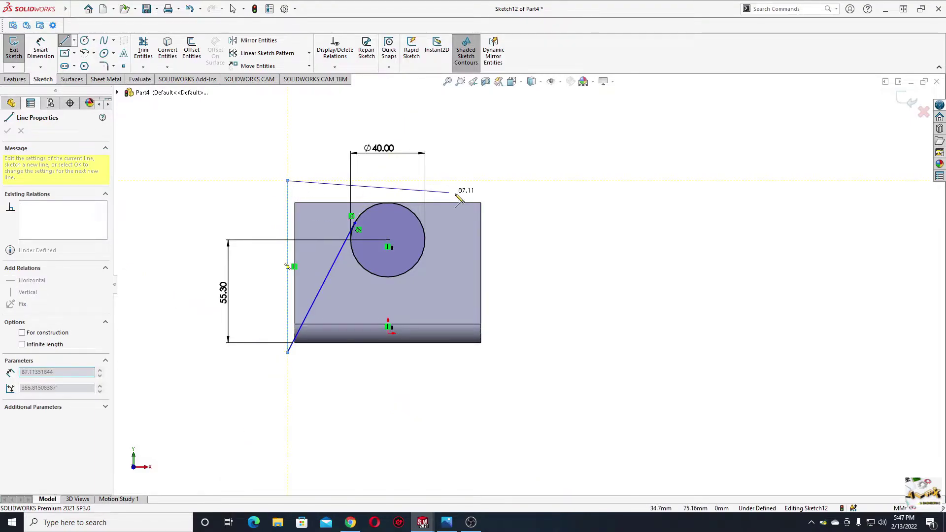
left_click(491, 180)
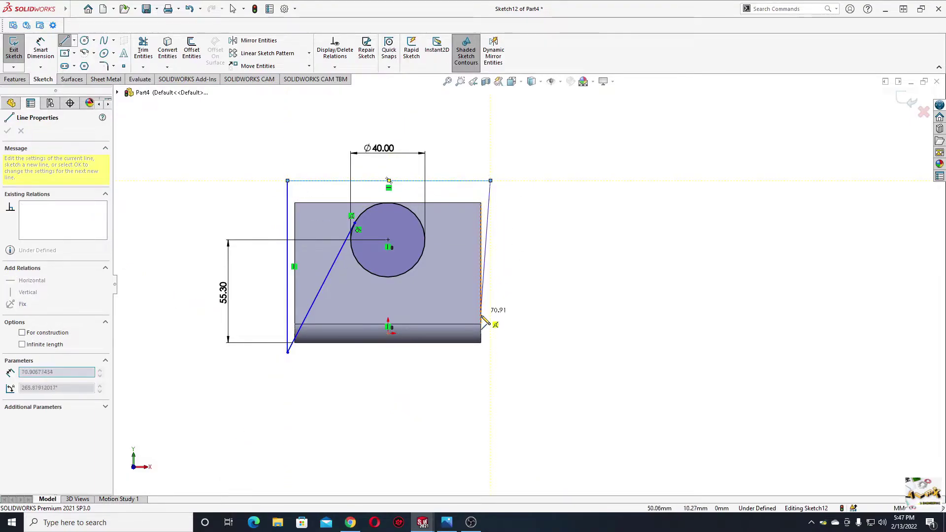
left_click(490, 352)
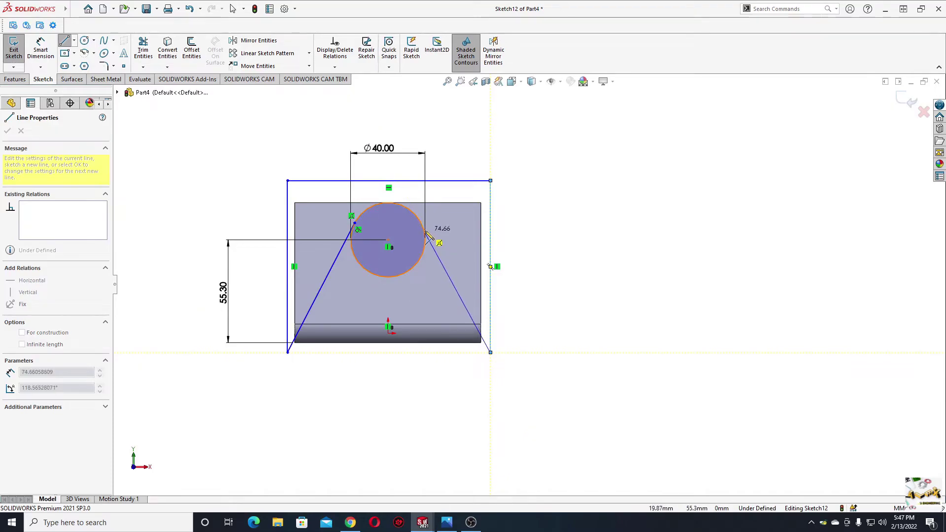
left_click(426, 232)
right_click(434, 218)
left_click(460, 223)
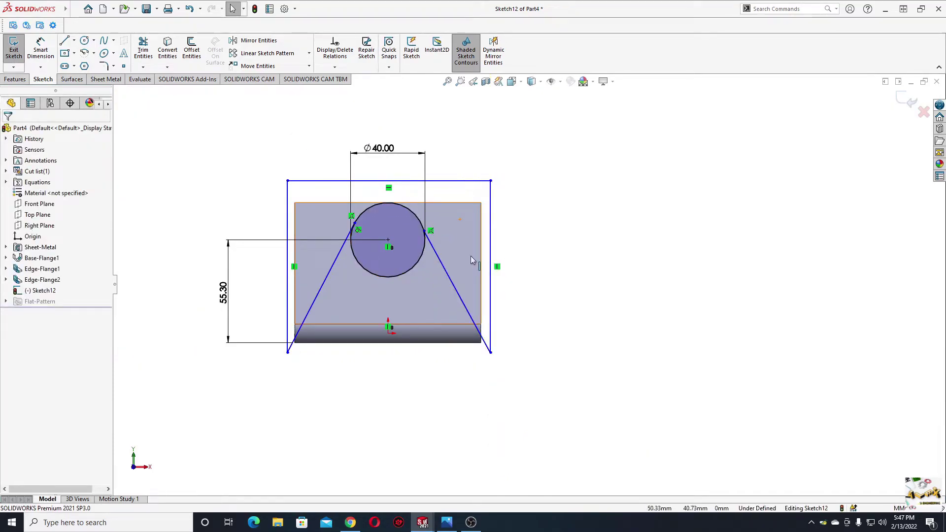
Make the right slanted line tangent to the circle and both slanted lines equal.
left_click(435, 249)
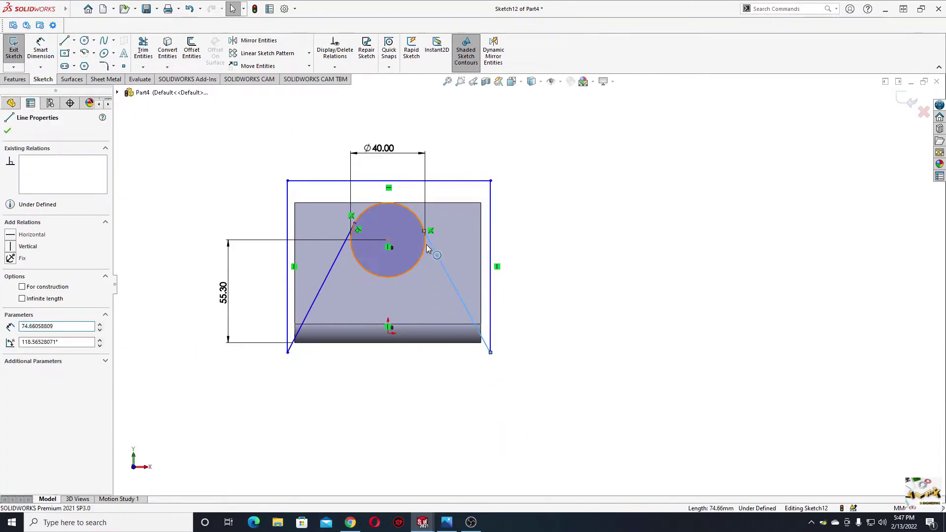
left_click(424, 243, "ctrl")
left_click(454, 203)
left_click(584, 308)
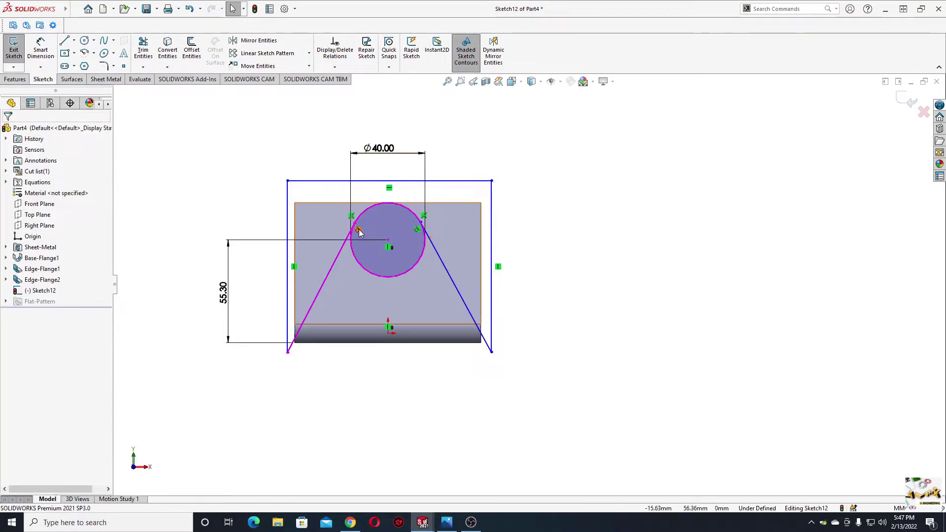
left_click(319, 288)
left_click(458, 289, "ctrl")
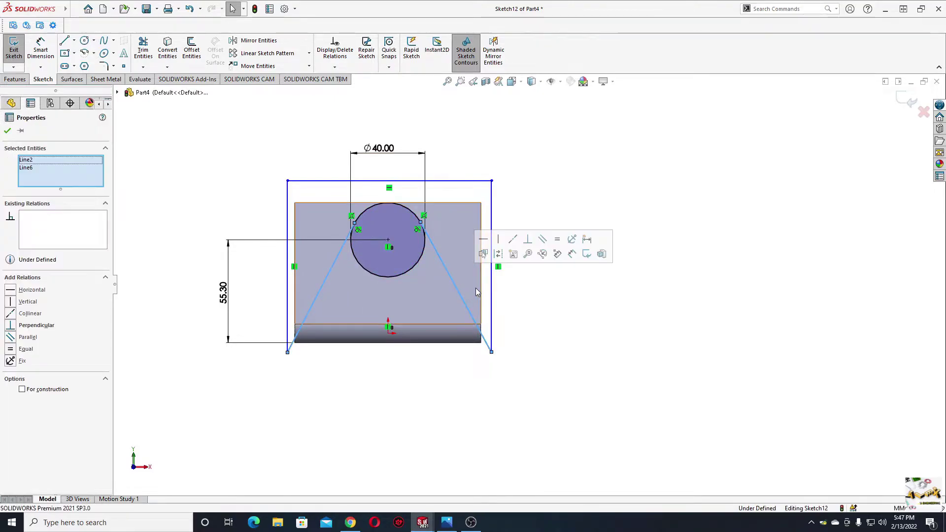
left_click(557, 240)
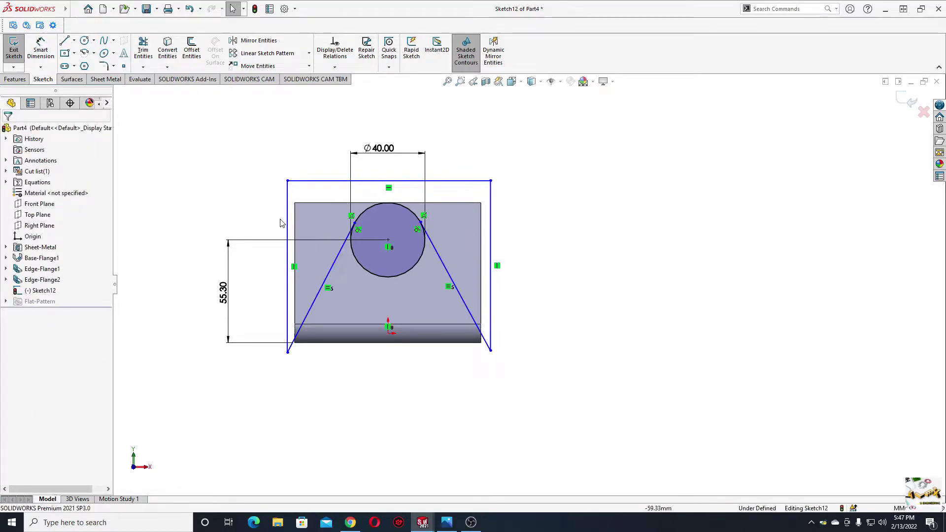
Make the left and right vertical lines collinear with the flange edges.
left_click(294, 225)
key("Escape")
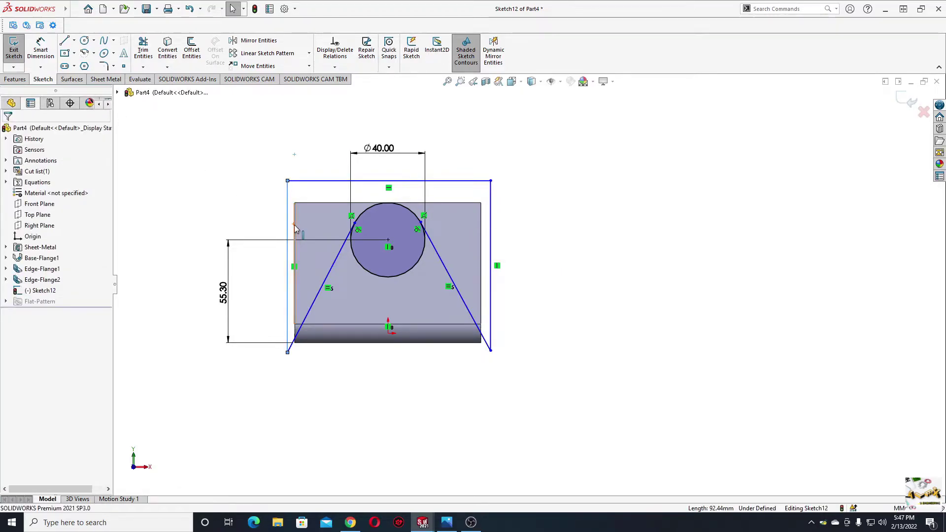
left_click(294, 225, "ctrl")
left_click(342, 182)
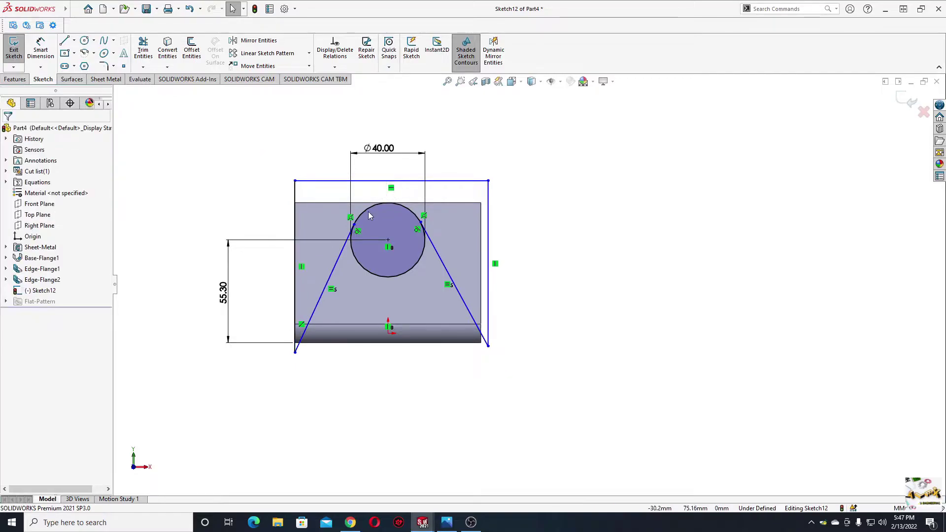
left_click(486, 304)
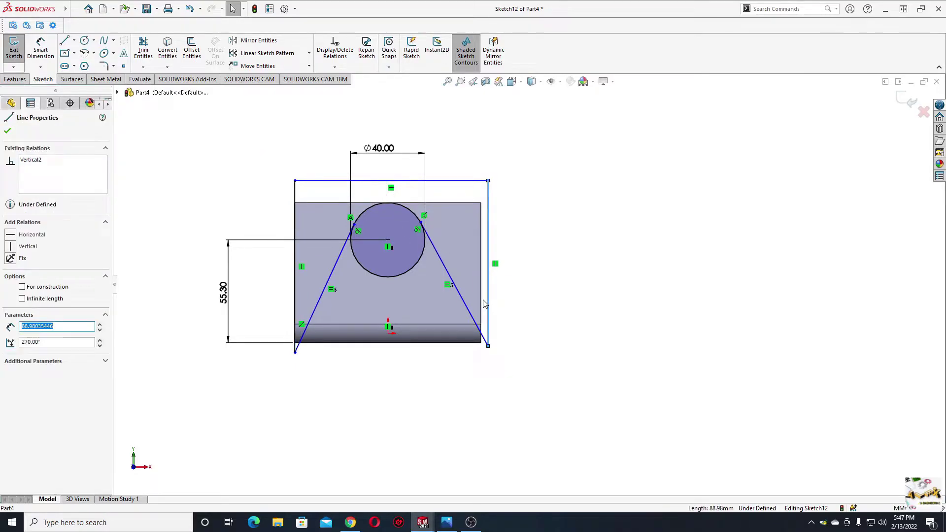
left_click(482, 305, "ctrl")
left_click(511, 257)
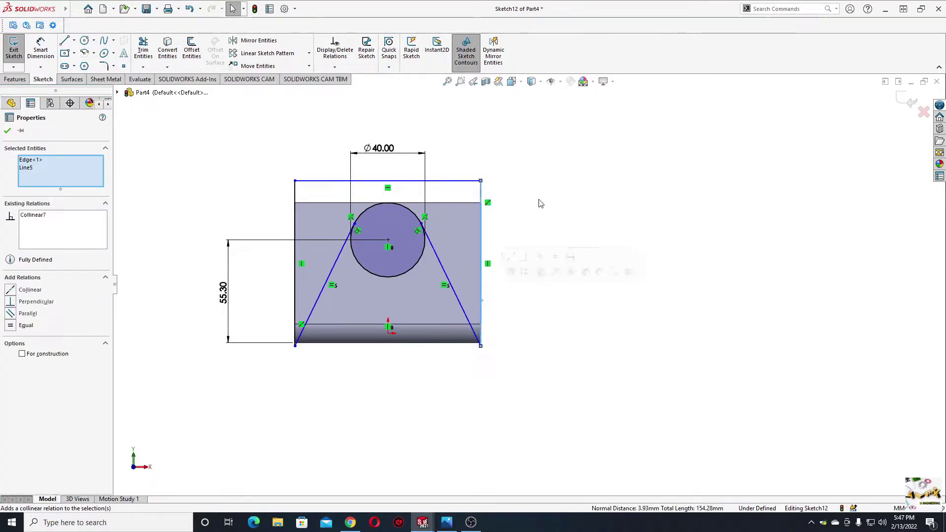
left_click(541, 204)
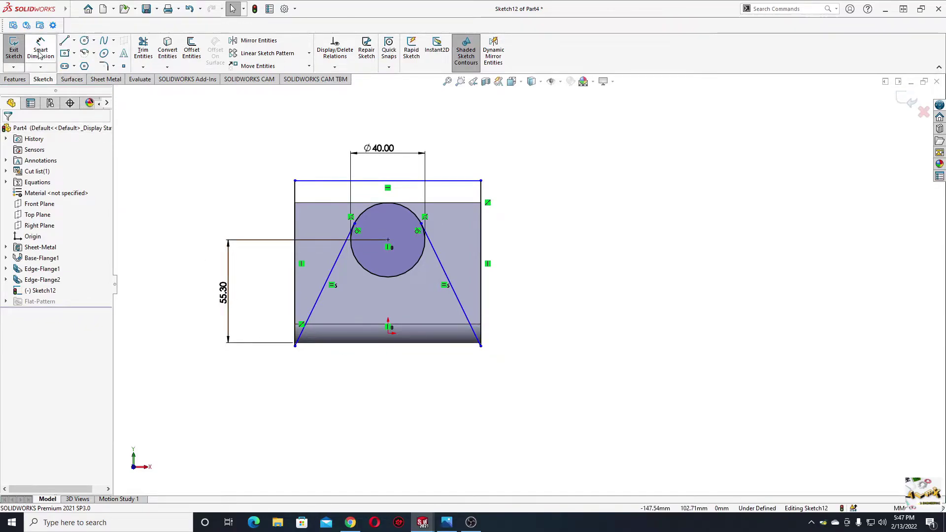
Dimension the angle between the two slanted lines to 53°.
left_click(39, 55)
left_click(449, 281)
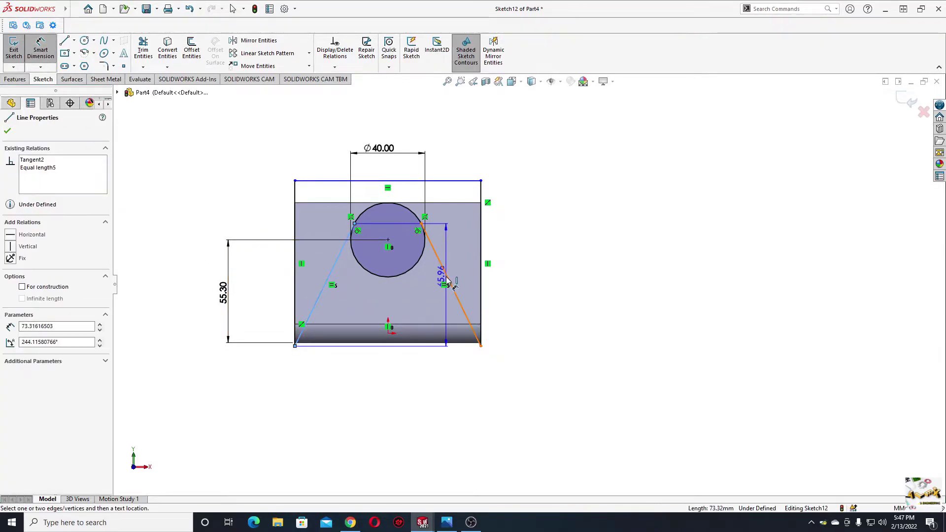
left_click(324, 288)
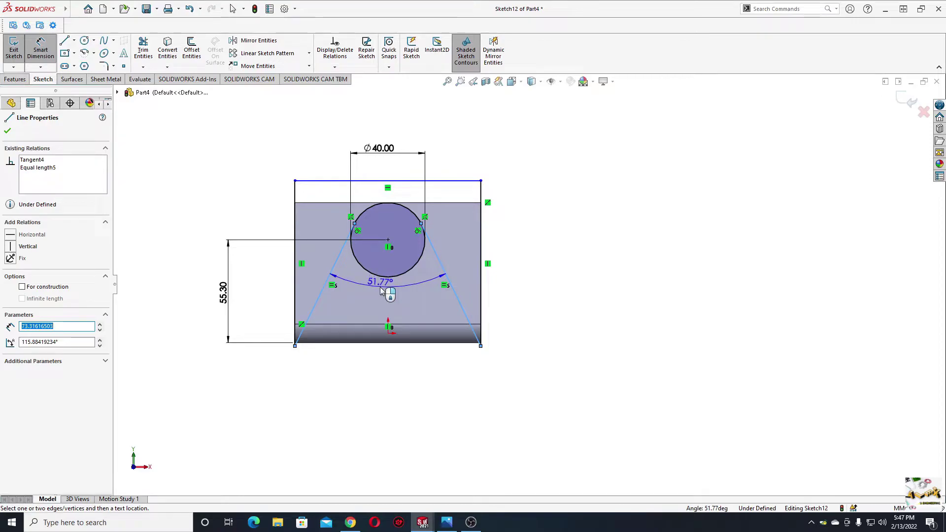
left_click(381, 290)
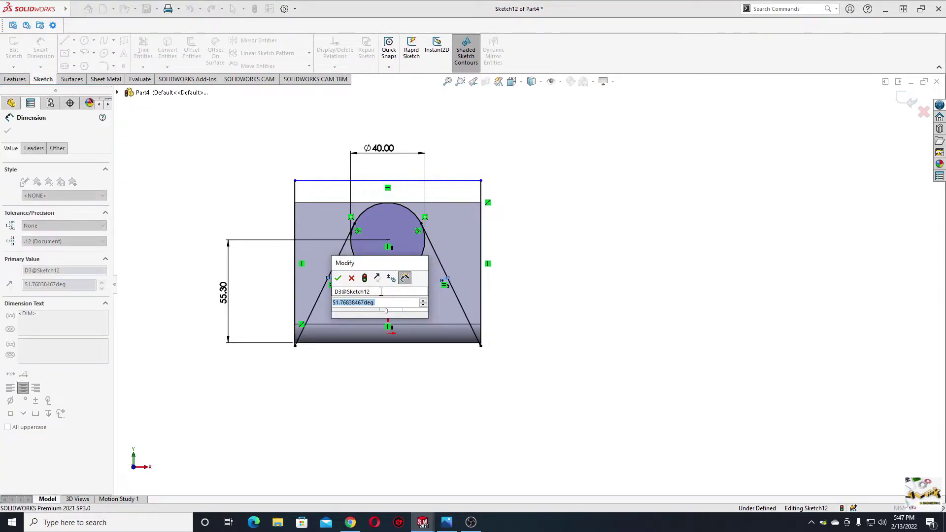
type("53")
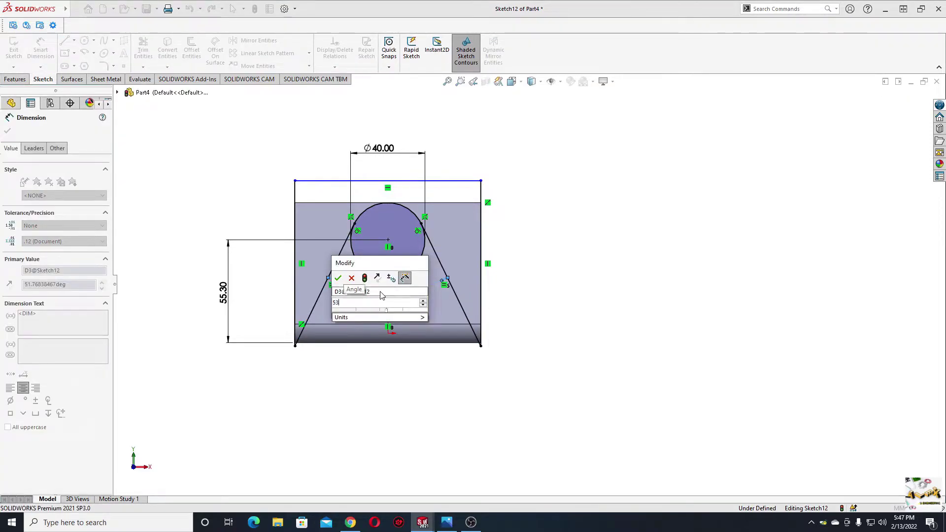
key("Return")
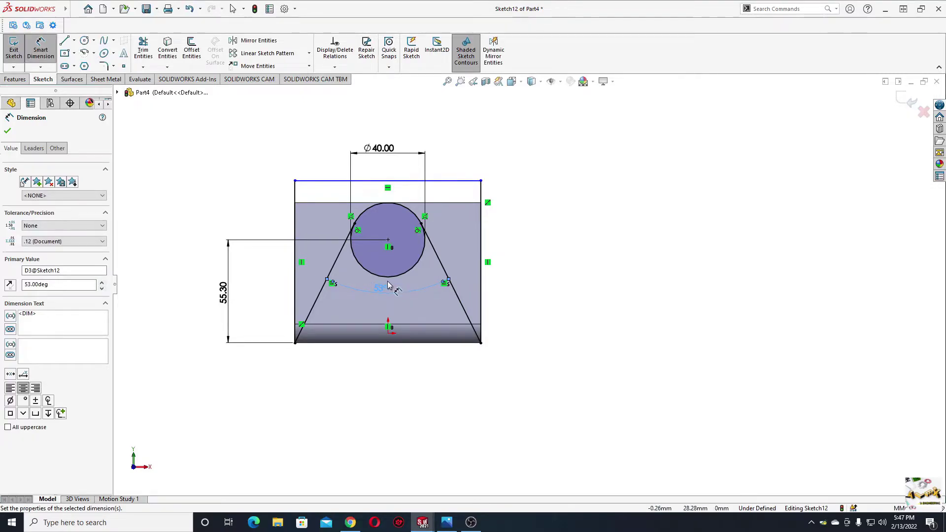
Set the top line's offset dimension to 10 mm.
left_click(318, 181)
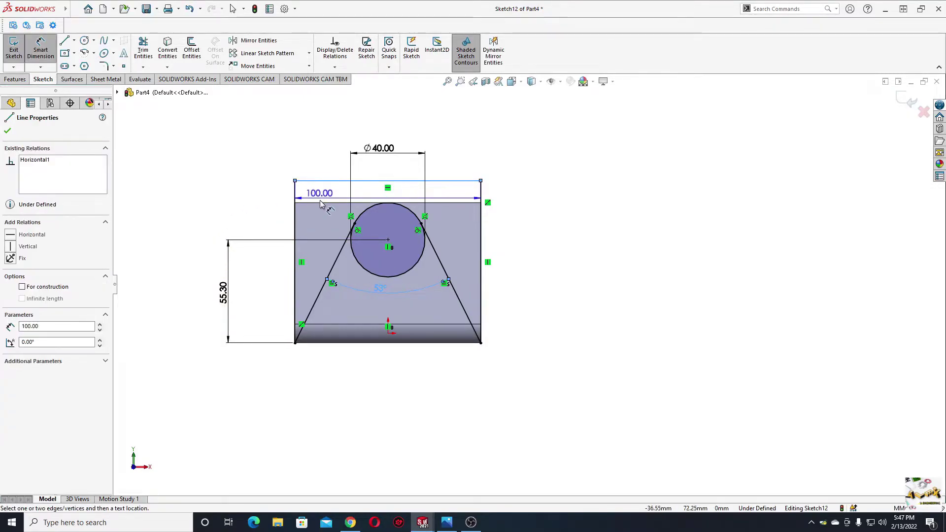
left_click(318, 202)
left_click(236, 169)
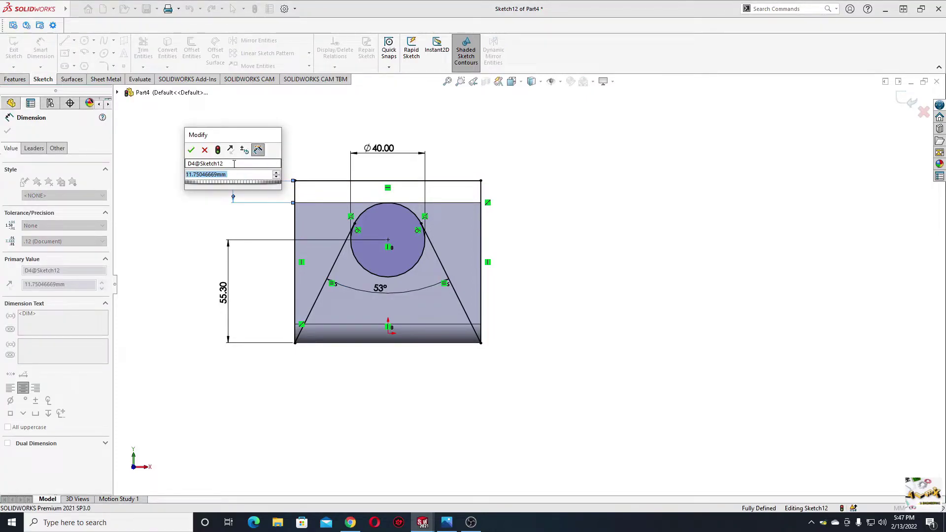
type("10")
key("Return")
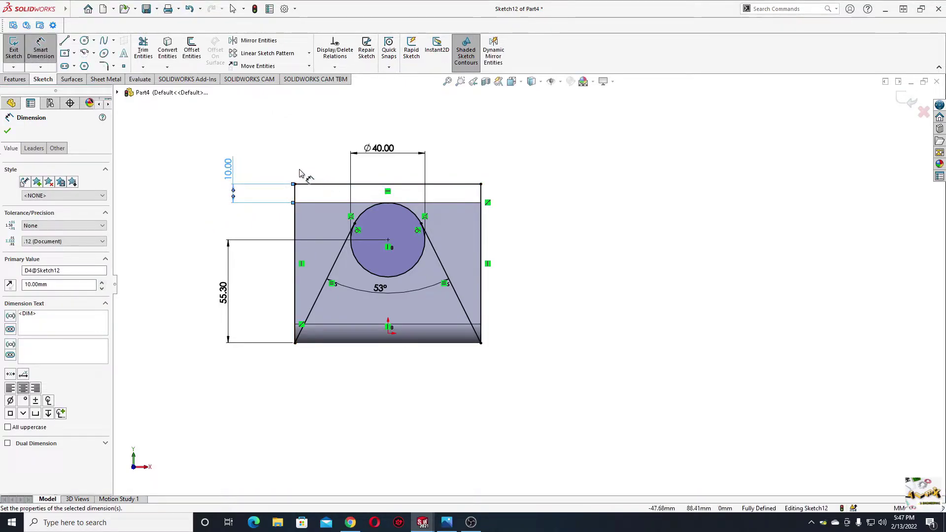
right_click(178, 222)
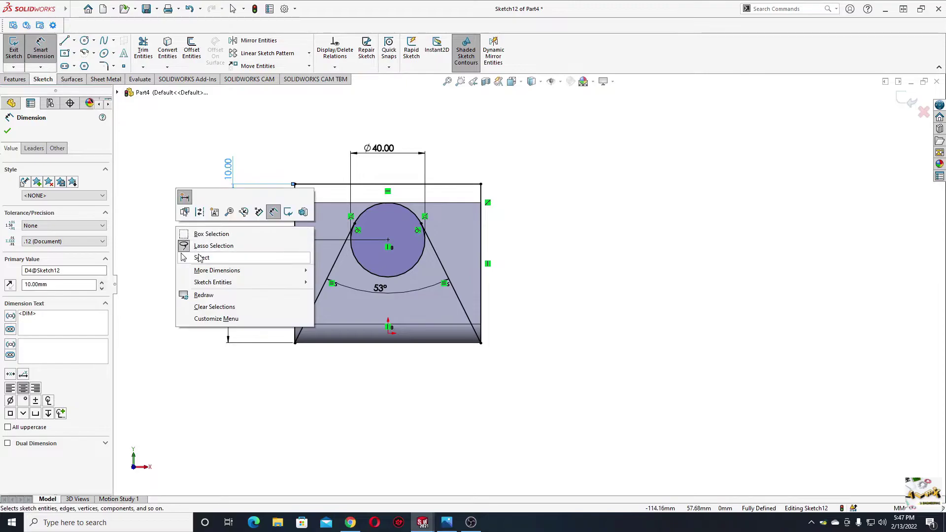
left_click(183, 256)
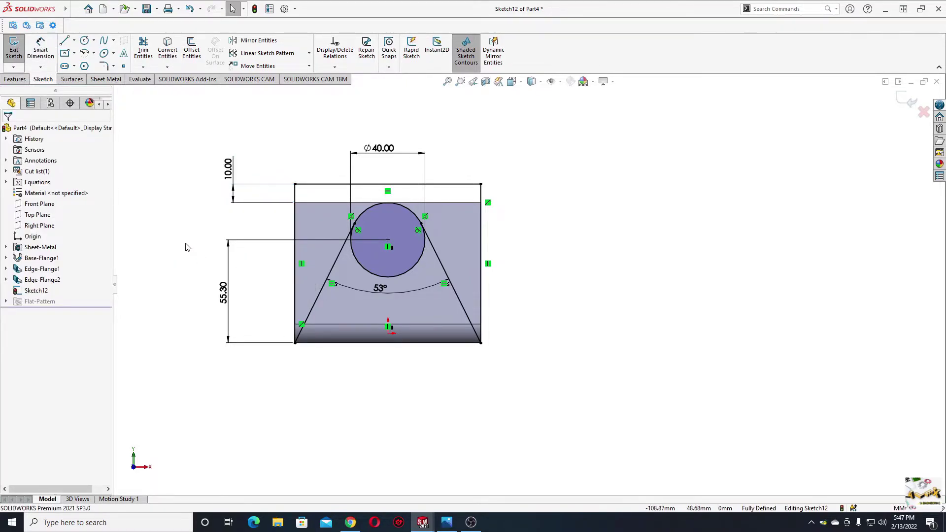
Draw a concentric circle inside the Ø40 circle and dimension it Ø16.
left_click(84, 40)
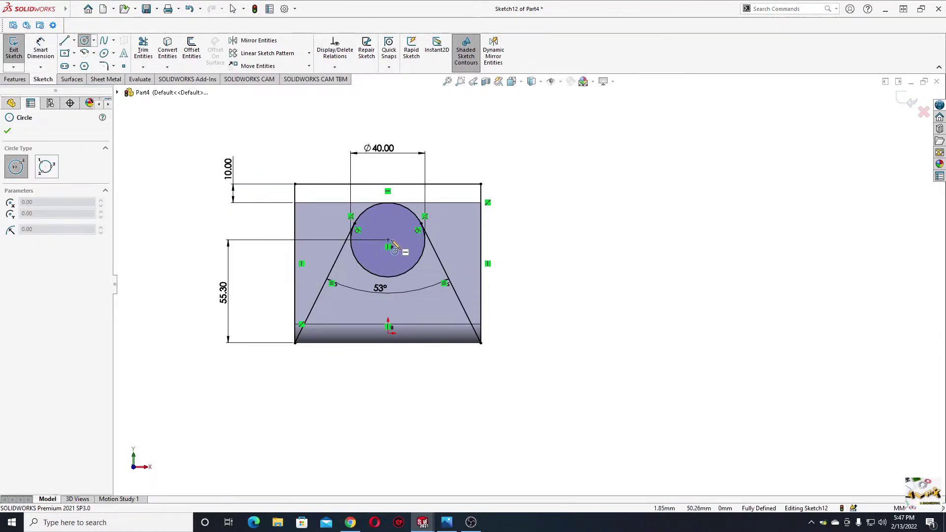
left_click(388, 240)
left_click(402, 254)
key("Escape")
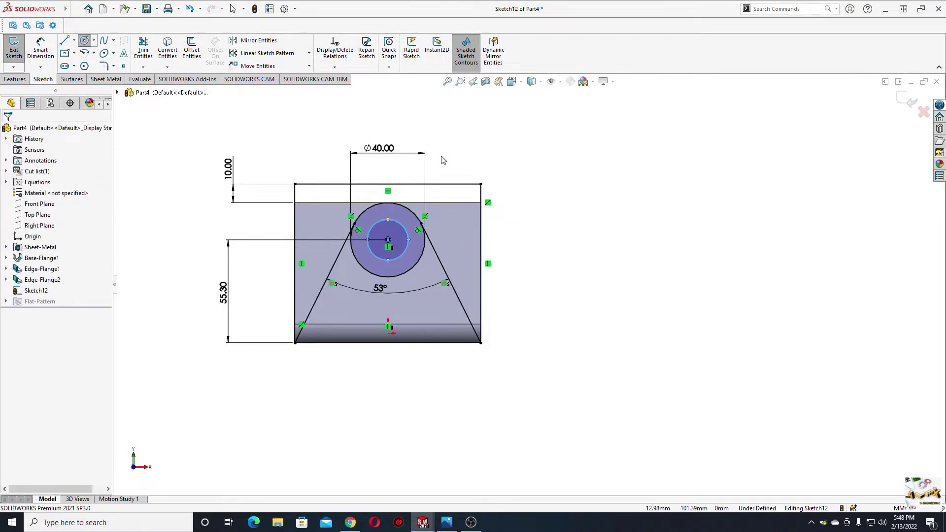
left_click(40, 49)
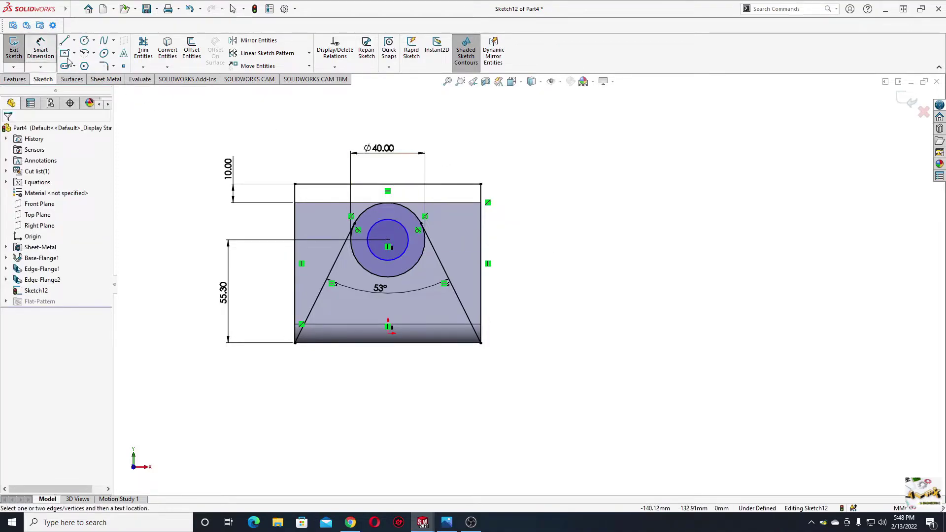
left_click(380, 227)
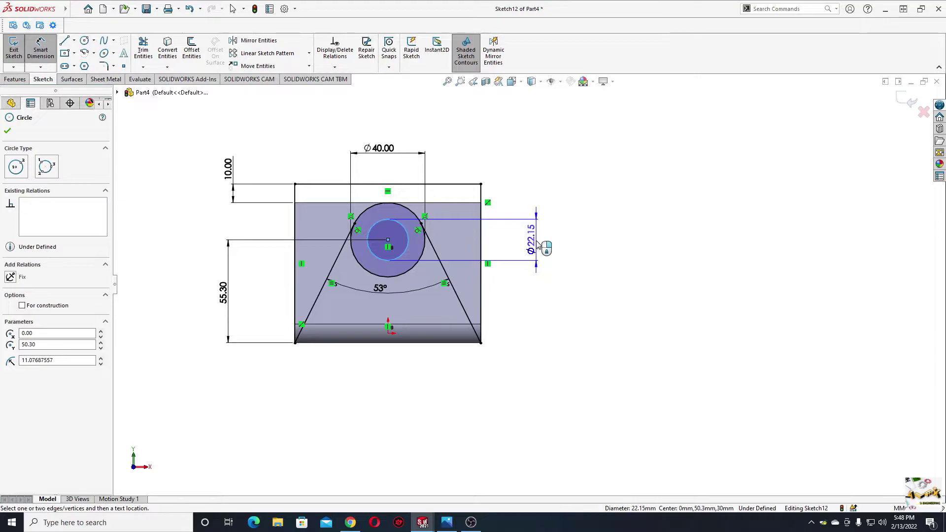
left_click(537, 244)
type("1")
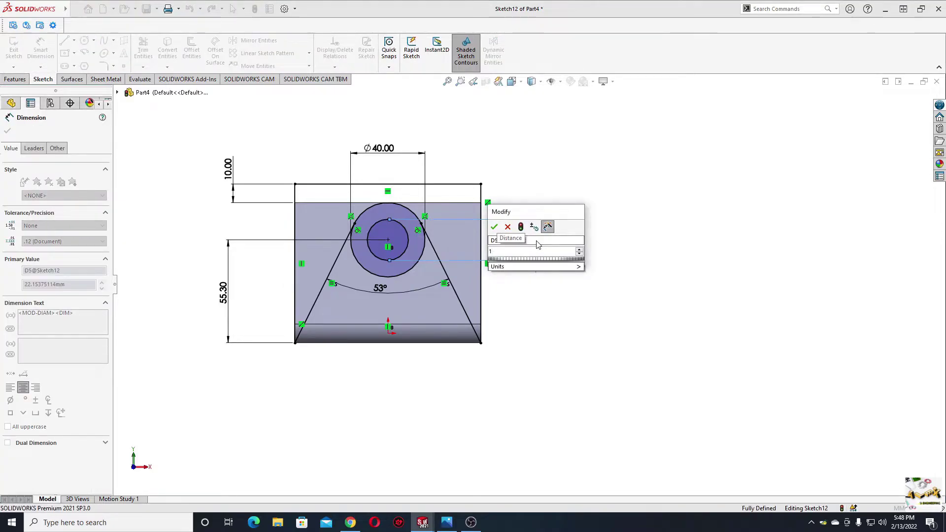
type("6")
key("Return")
right_click(527, 306)
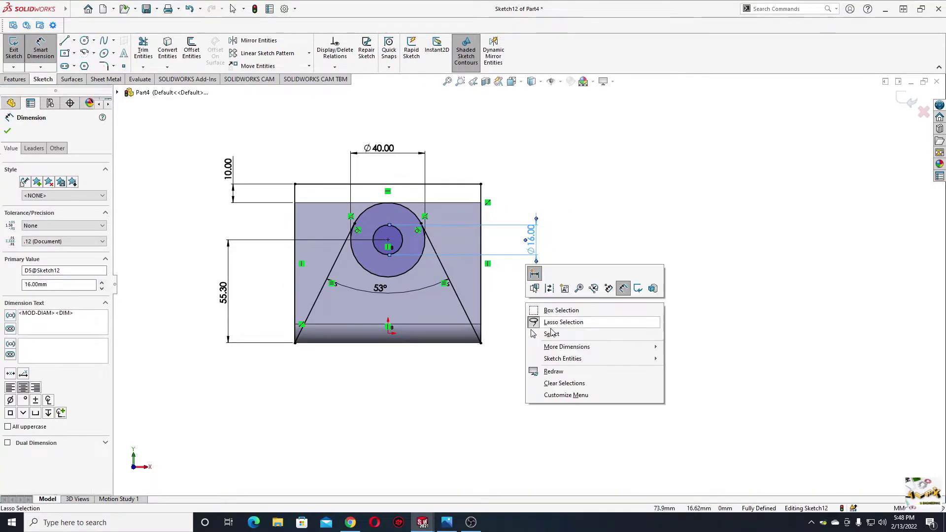
left_click(551, 334)
Bring up the Photos reference drawing, reposition it to study it, then minimize it.
key("alt+Tab")
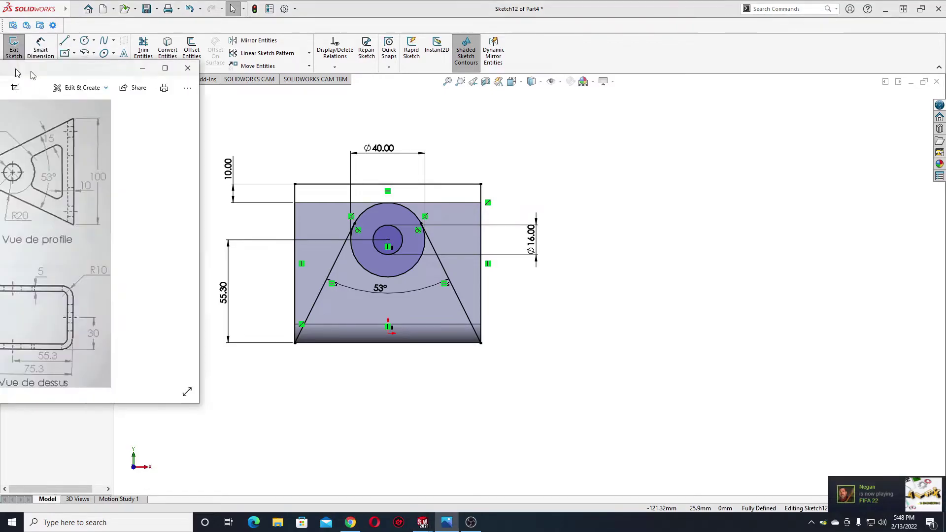
left_click_drag(16, 73, 454, 109)
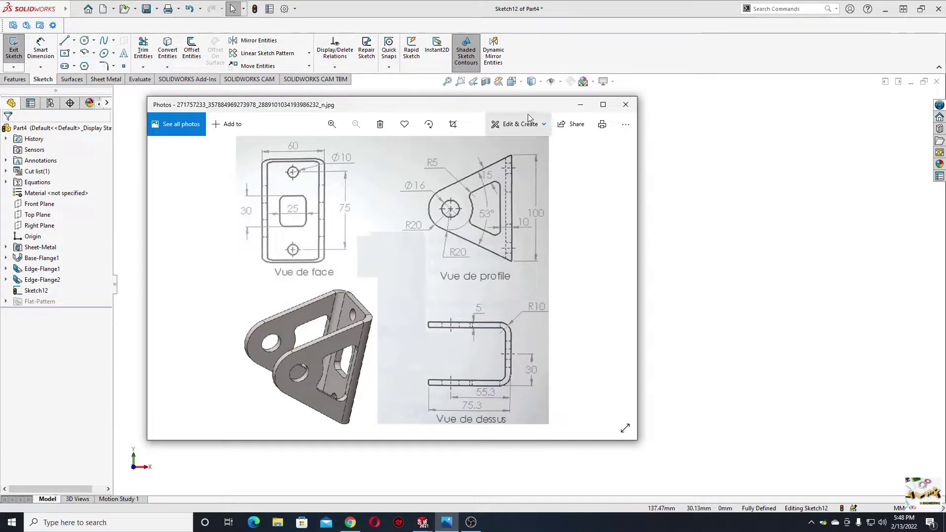
left_click_drag(529, 107, 806, 89)
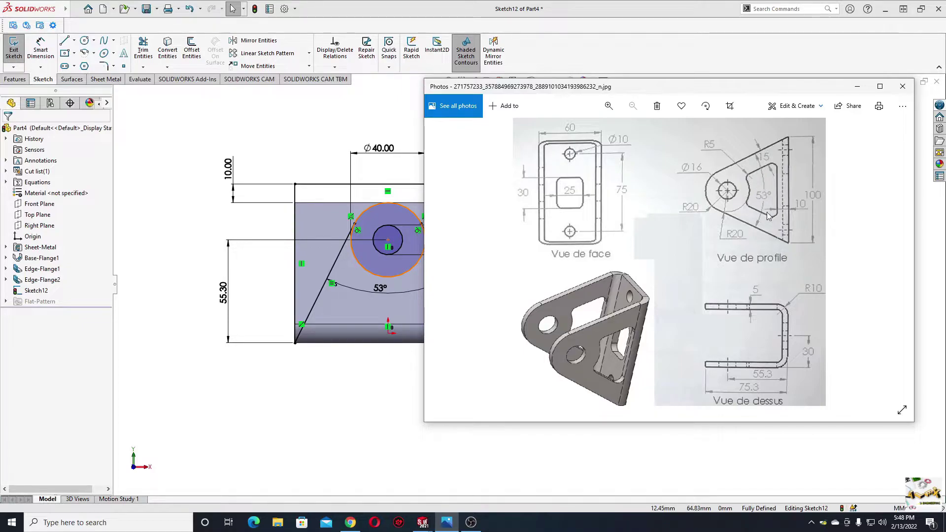
mouse_move(767, 93)
left_mouse_down()
mouse_move(554, 98)
mouse_move(570, 115)
left_mouse_up()
left_click(661, 109)
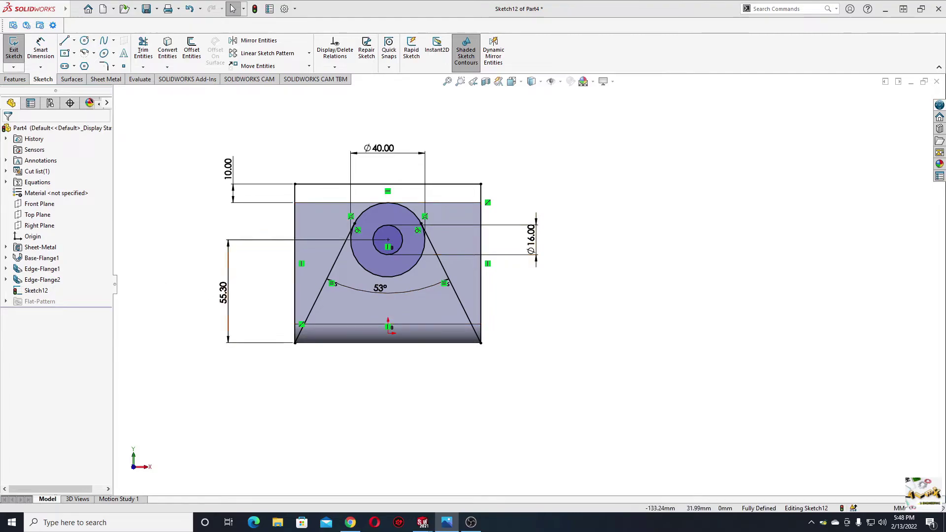
Sketch an inner trapezoid cutout outline below the circle.
left_click(373, 294)
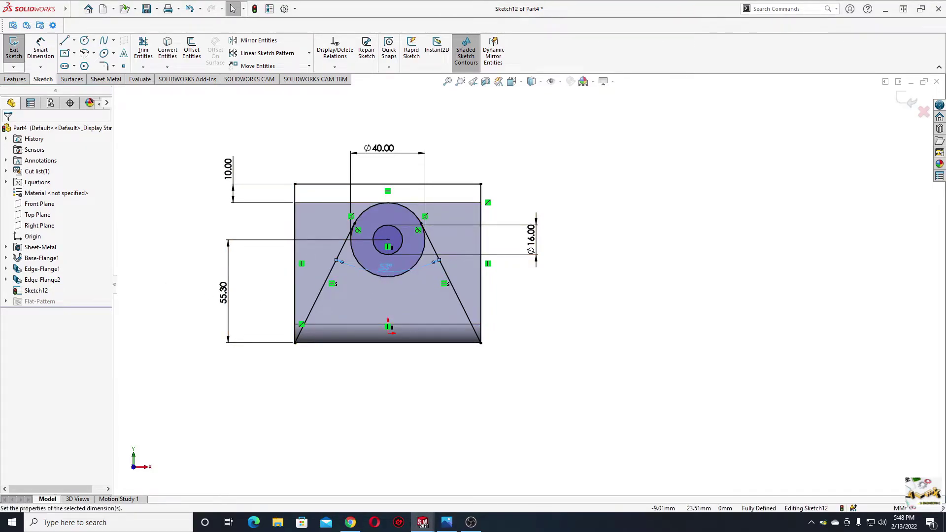
left_click(155, 242)
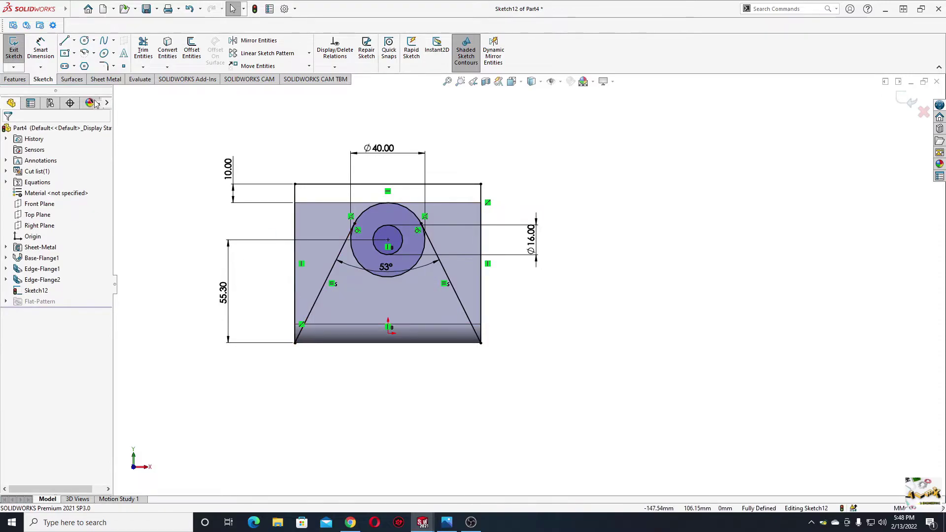
left_click(65, 42)
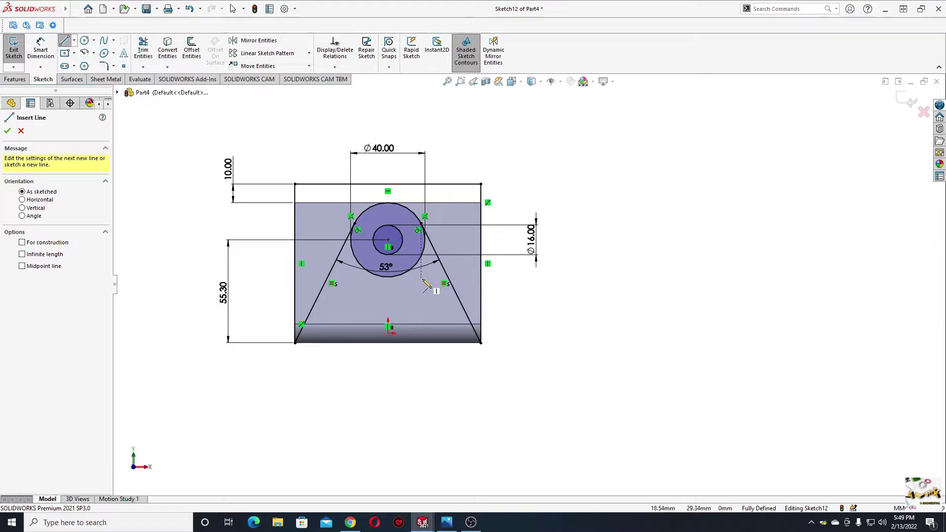
left_click(417, 275)
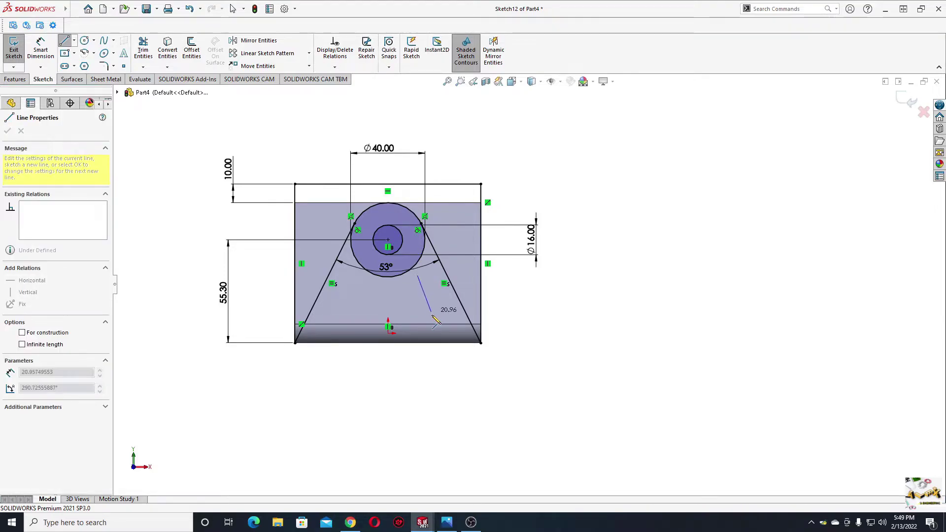
left_click(434, 320)
left_click(334, 320)
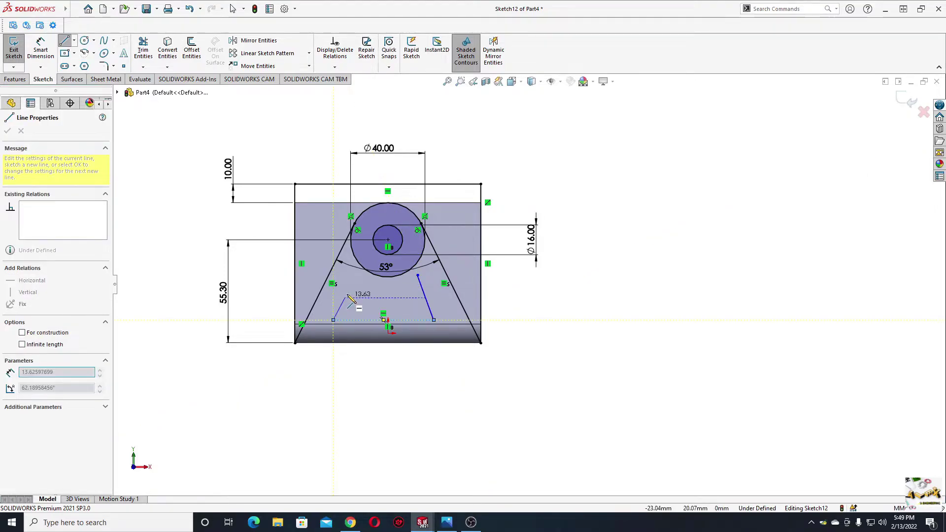
left_click(360, 255)
right_click(345, 279)
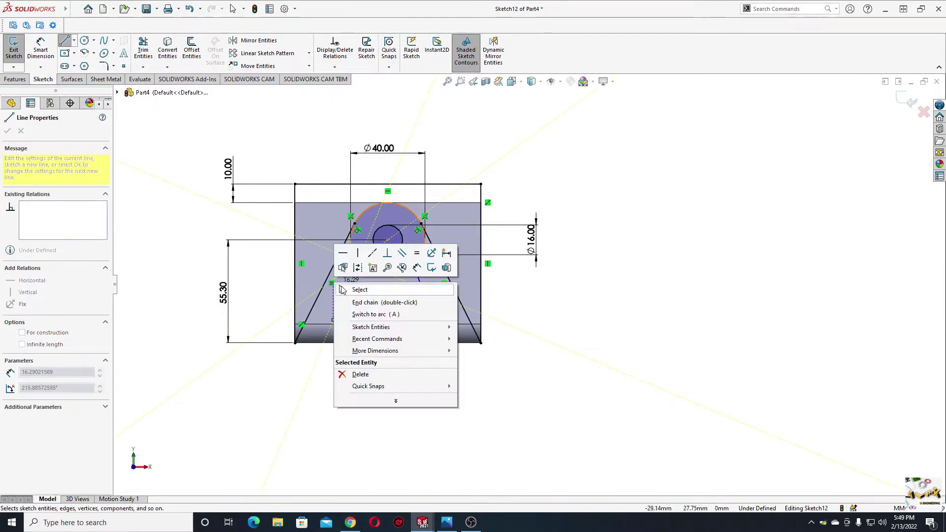
left_click(363, 287)
Put the right line's endpoint on the circle, make inner sides equal, center the base on the origin.
left_click(418, 279)
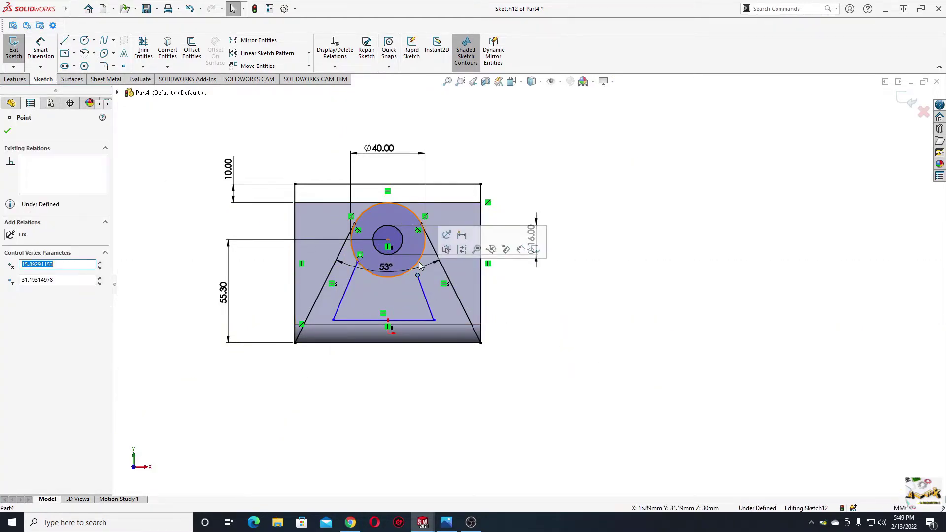
left_click(422, 223, "ctrl")
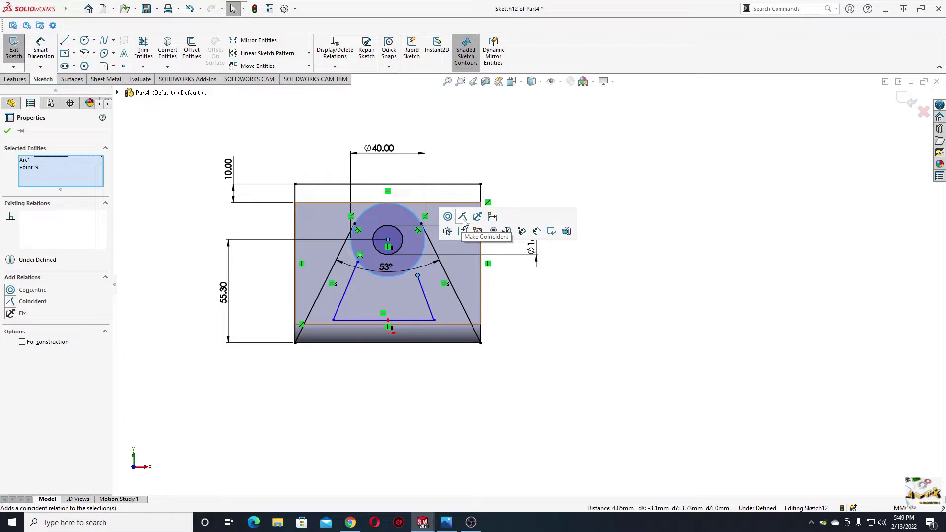
left_click(464, 222)
left_click(566, 179)
left_click(346, 291)
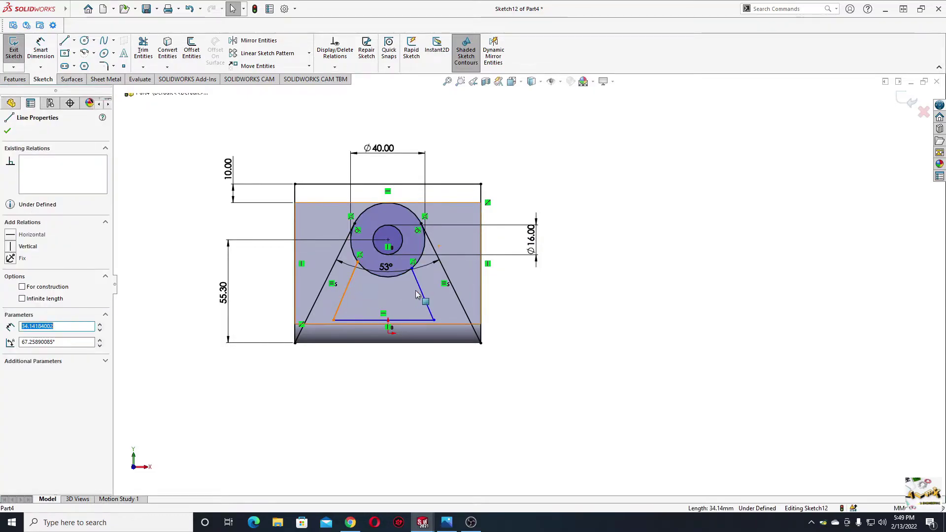
left_click(418, 295, "ctrl")
left_click(497, 260)
left_click(587, 207)
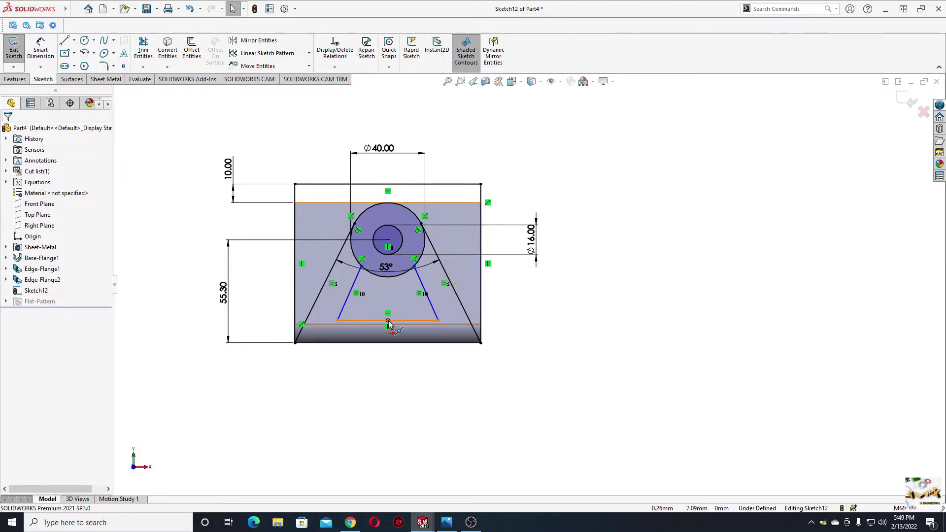
left_click(388, 321)
left_click(388, 333, "ctrl")
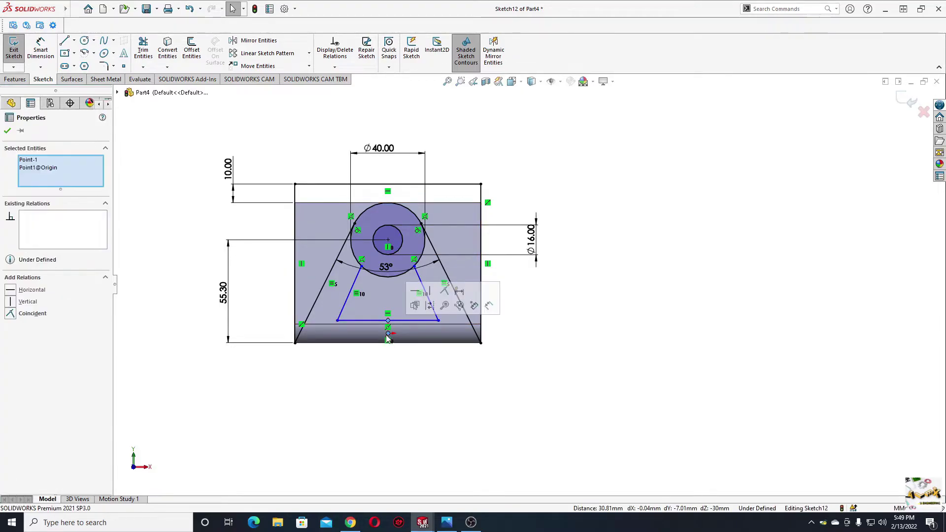
left_click(430, 291)
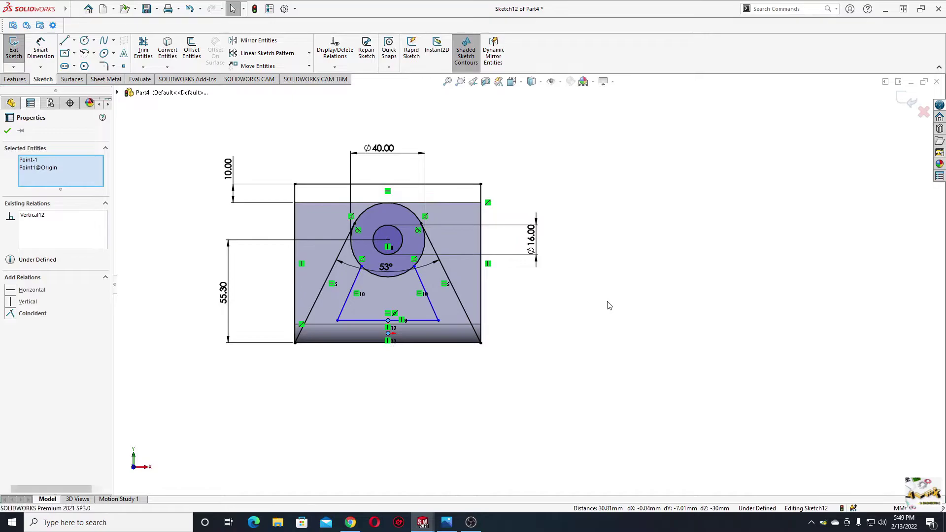
Make the trapezoid's left side parallel to the outer slanted line.
left_click(347, 302)
left_click(318, 303, "ctrl")
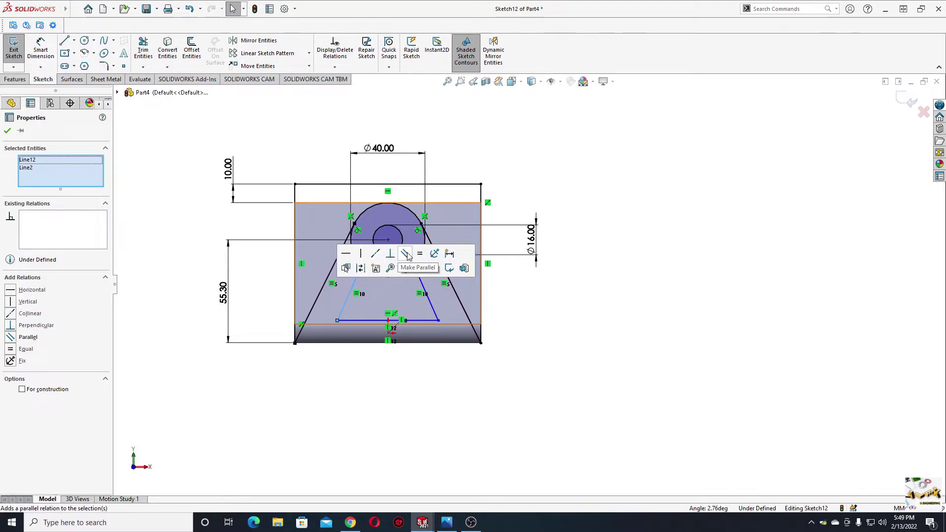
left_click(407, 254)
left_click(191, 272)
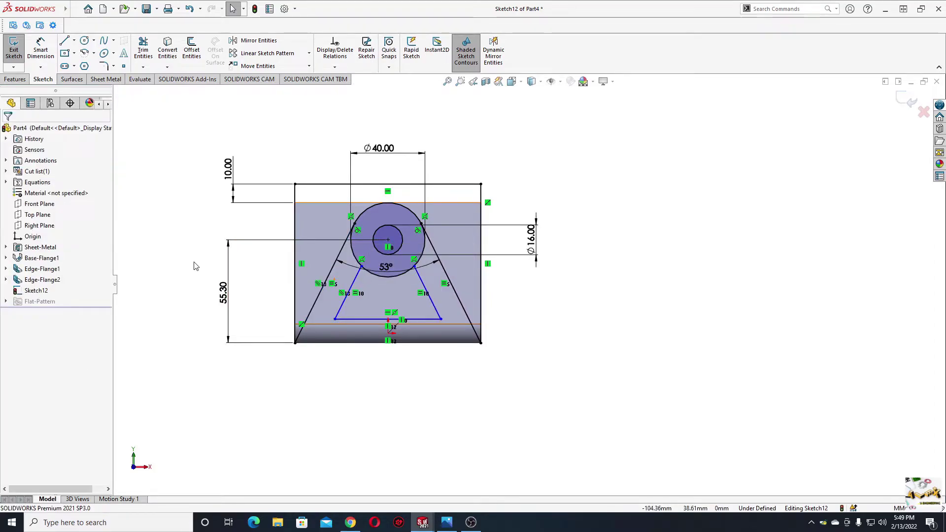
Dimension the left-side offset to 15 mm and the base height above the bottom to 10 mm.
left_click(41, 50)
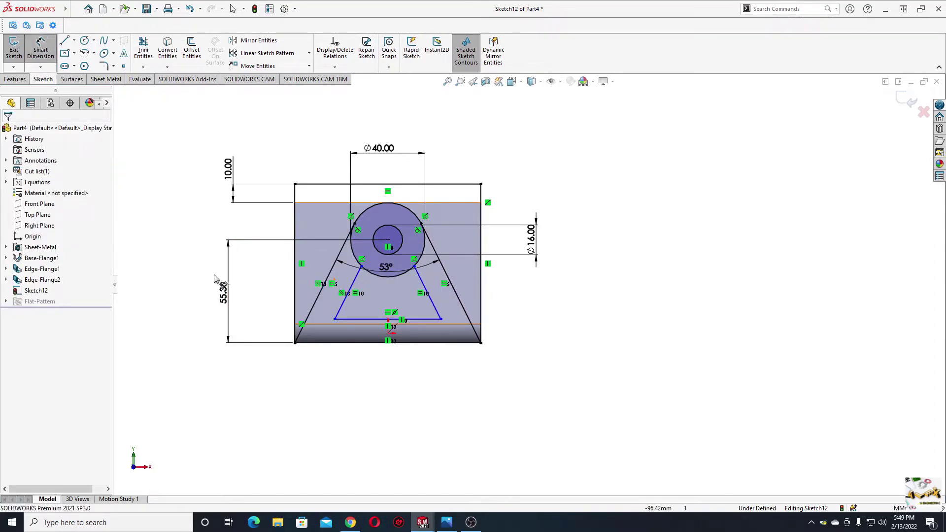
left_click(342, 307)
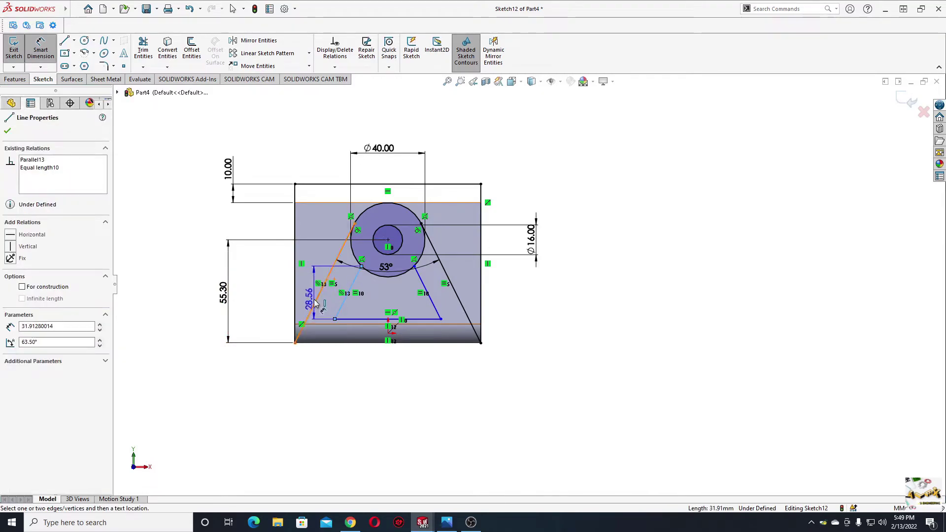
left_click(295, 342)
left_click(259, 379)
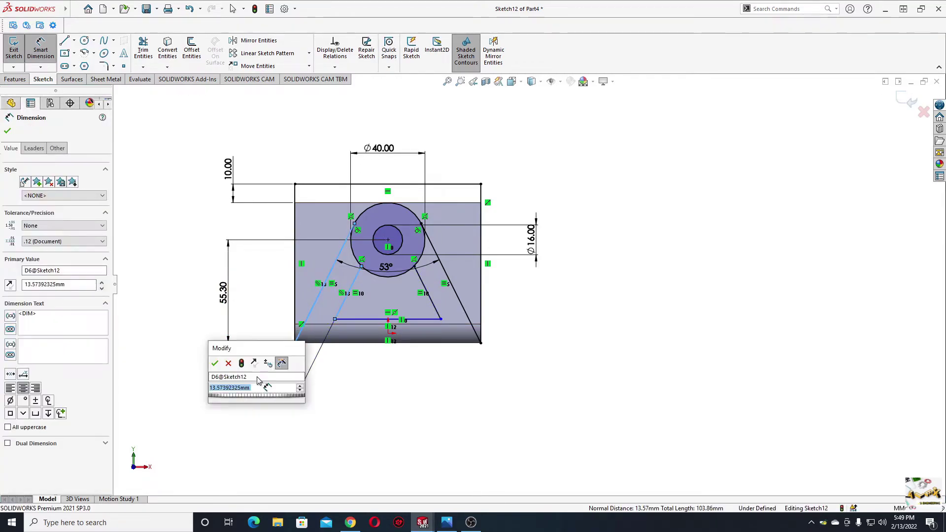
type("15")
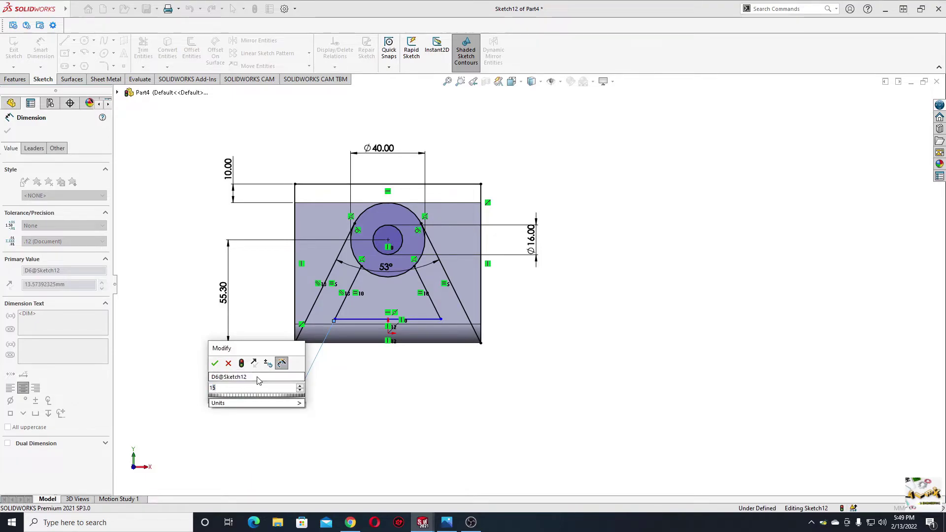
key("Return")
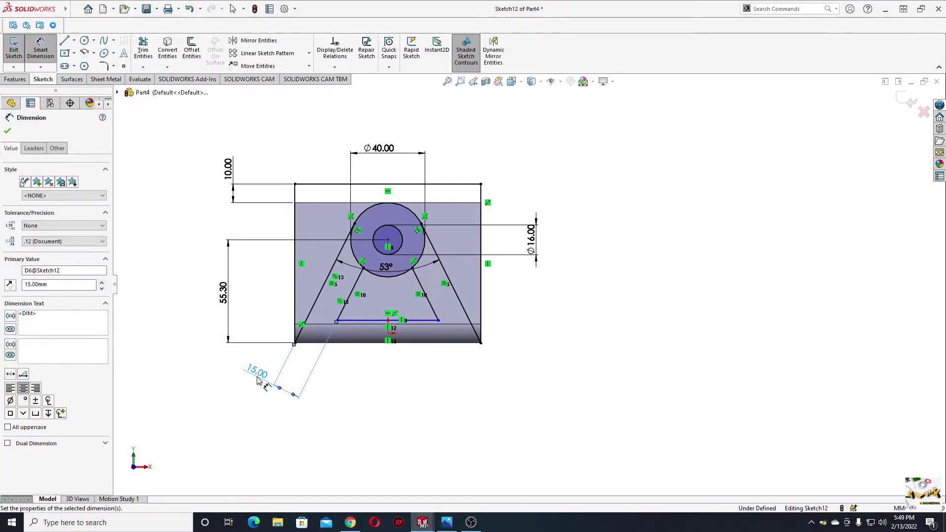
left_click(372, 320)
left_click(377, 343)
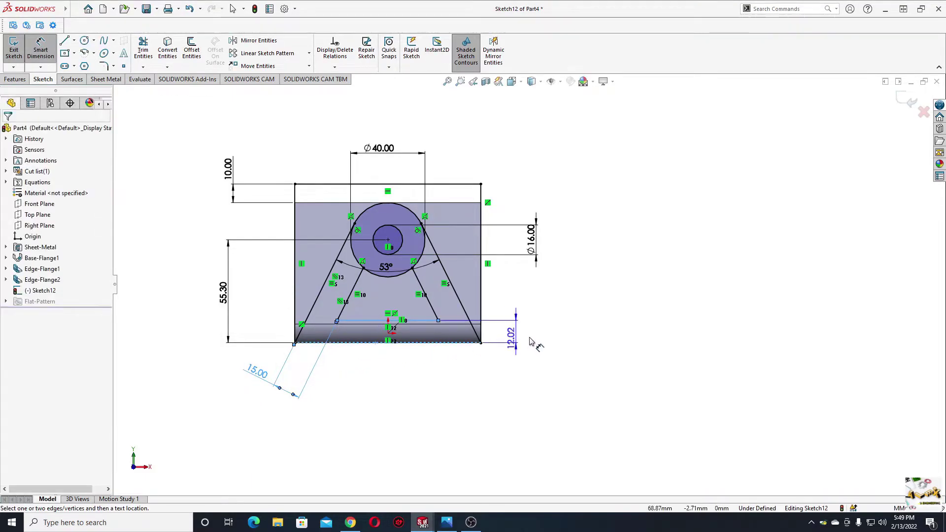
left_click(549, 331)
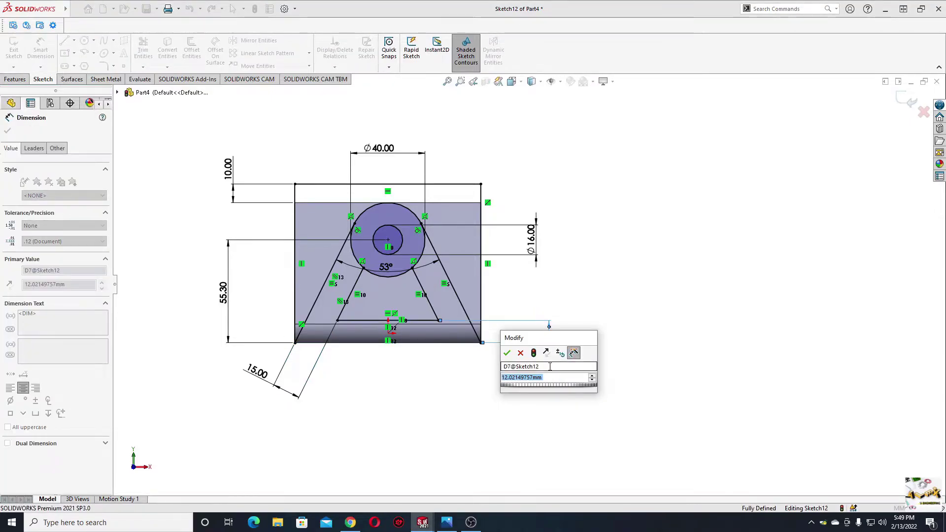
type("10")
key("Return")
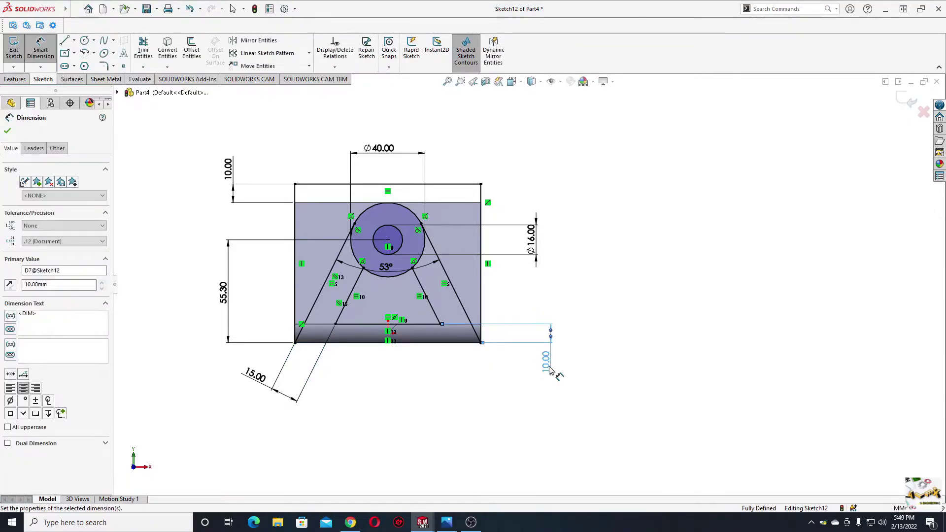
right_click(437, 392)
left_click(449, 420)
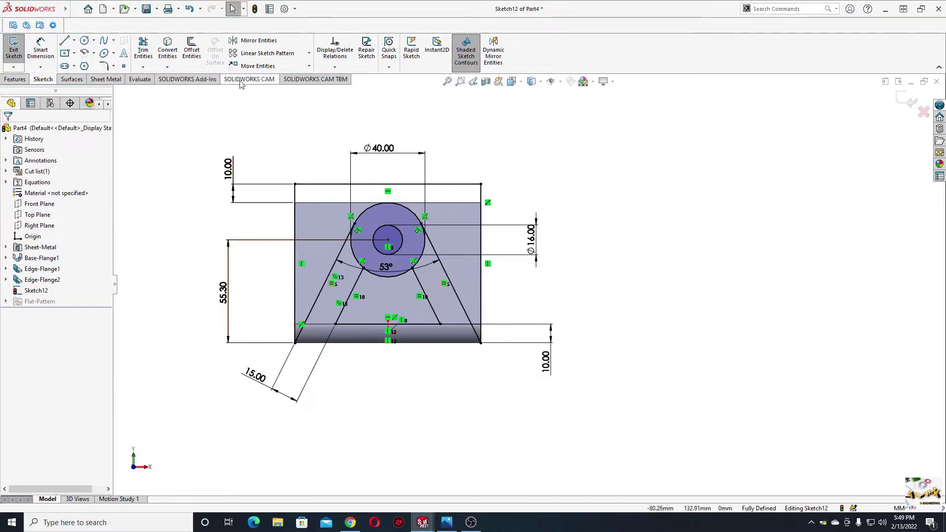
Power-trim the unwanted arc of the Ø40 circle so an arc closes the cutout's top.
left_click(142, 49)
scroll(333, 241, "down", 3)
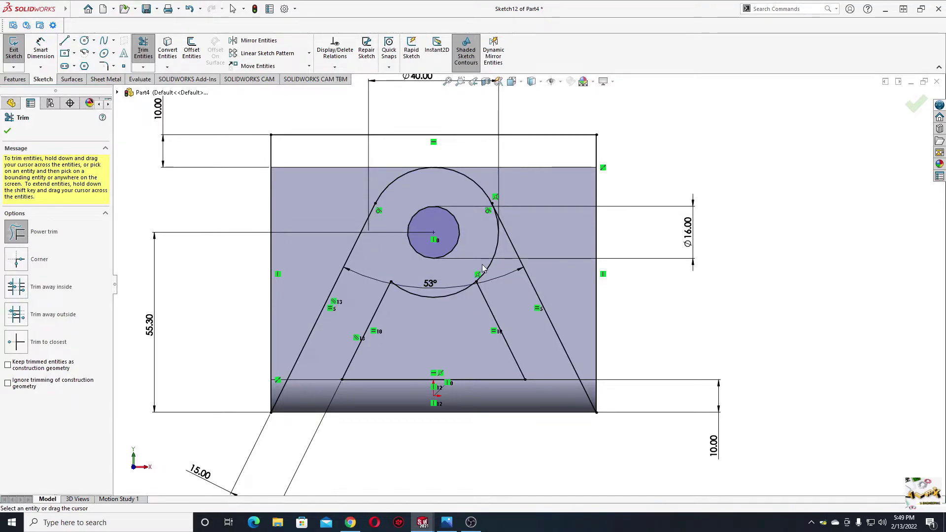
left_click_drag(485, 263, 502, 278)
scroll(461, 269, "up", 4)
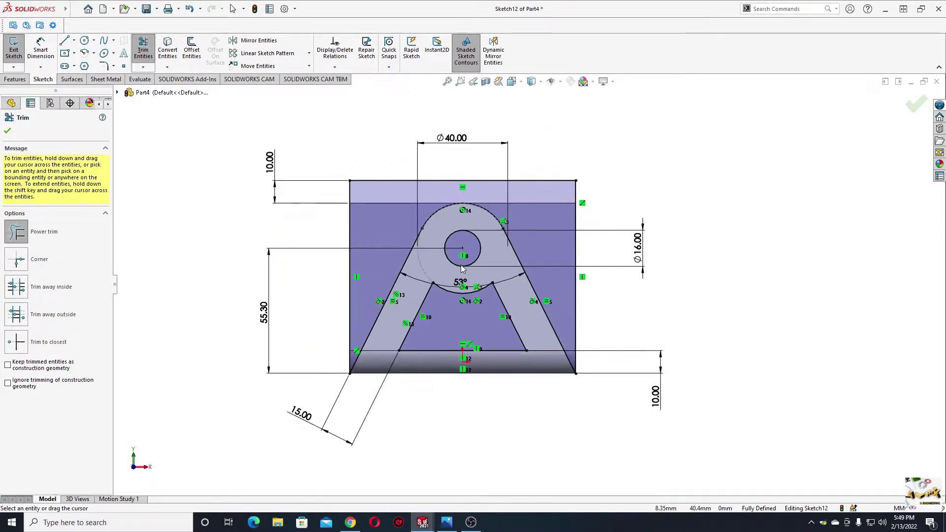
right_click(188, 233)
left_click(207, 266)
right_click(207, 265)
left_click(233, 294)
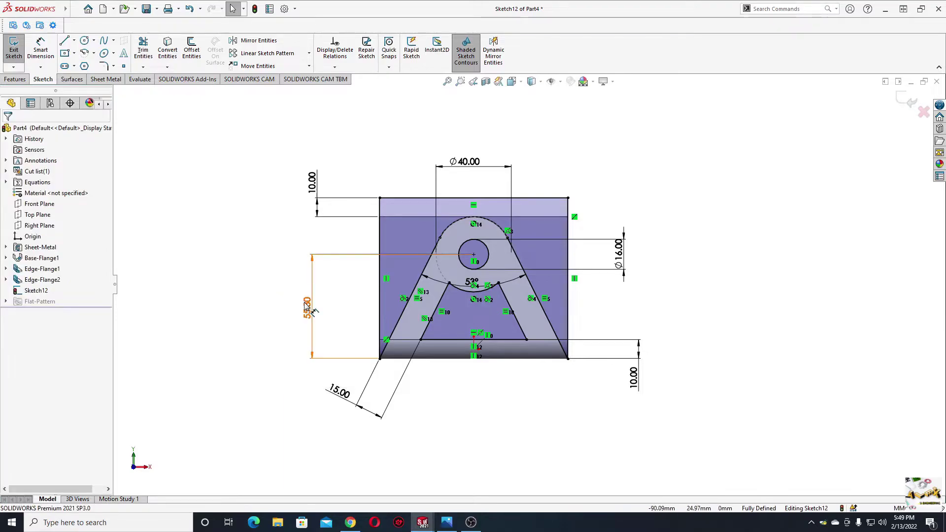
left_click(457, 311)
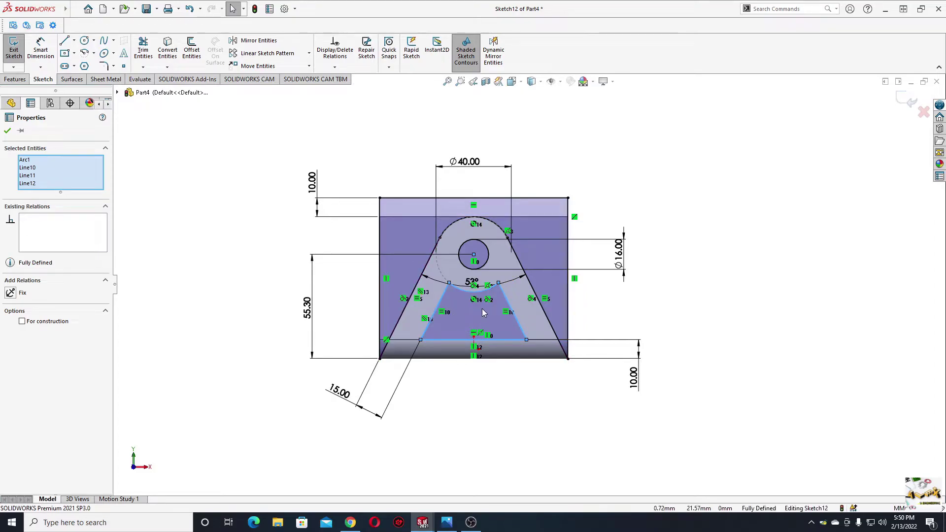
left_click(216, 281)
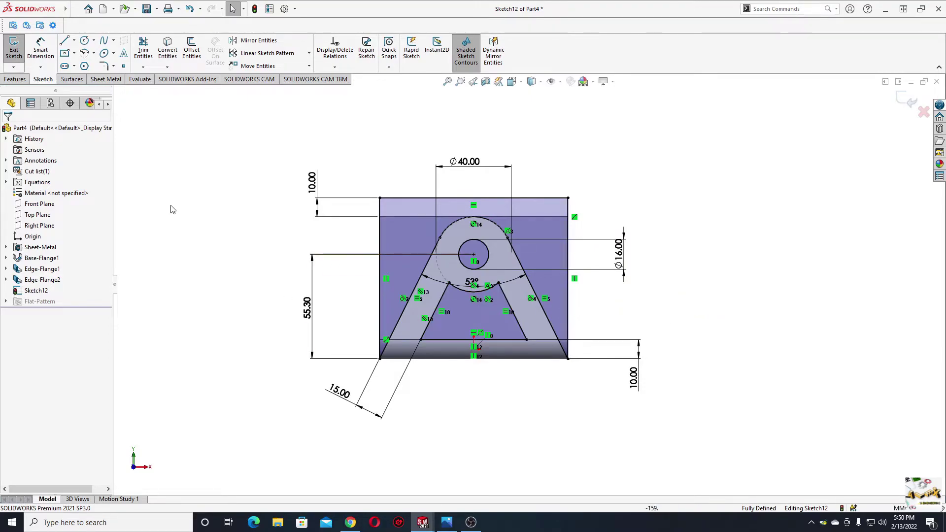
Cut Sketch12 Through All with an Extruded Cut to shape both flanges.
left_click(19, 81)
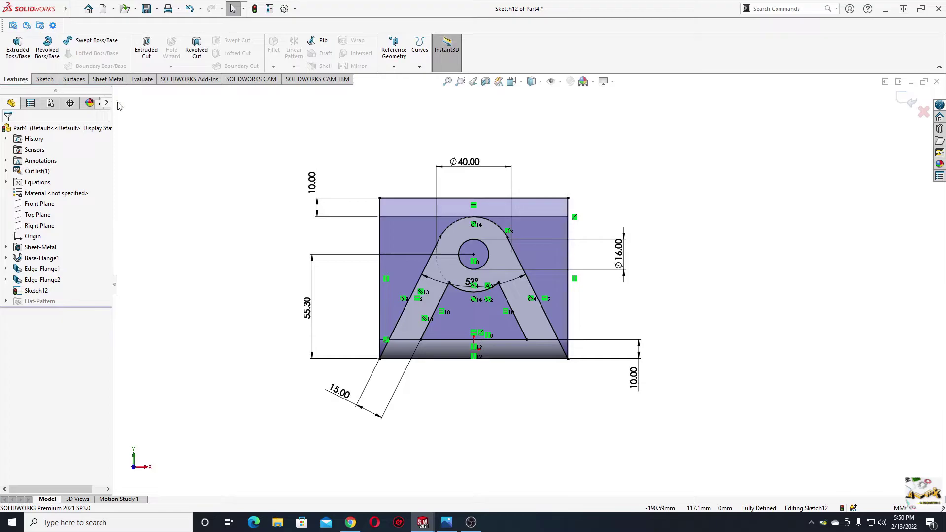
left_click(115, 81)
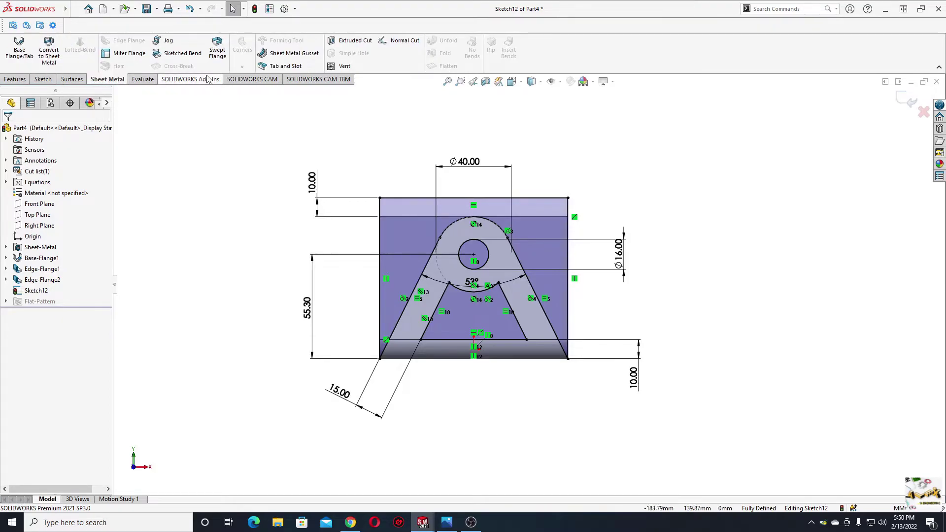
left_click(357, 44)
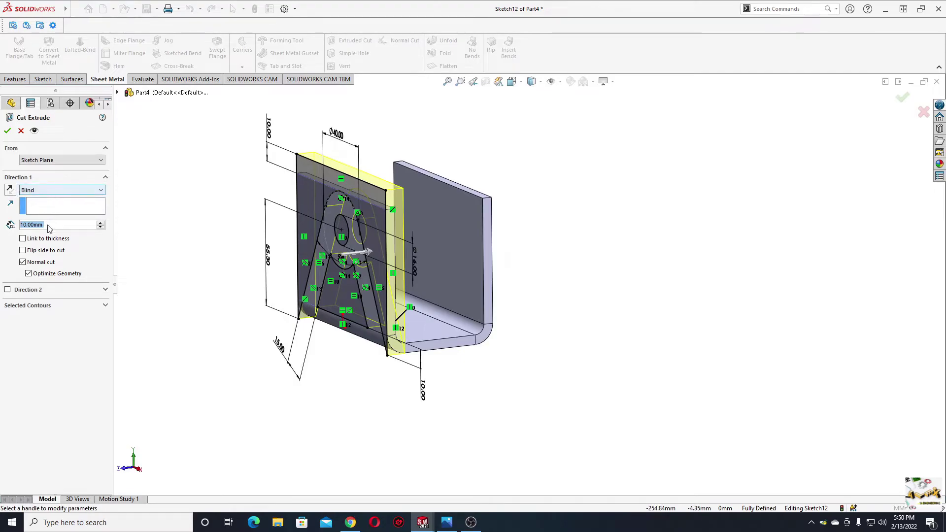
left_click(51, 191)
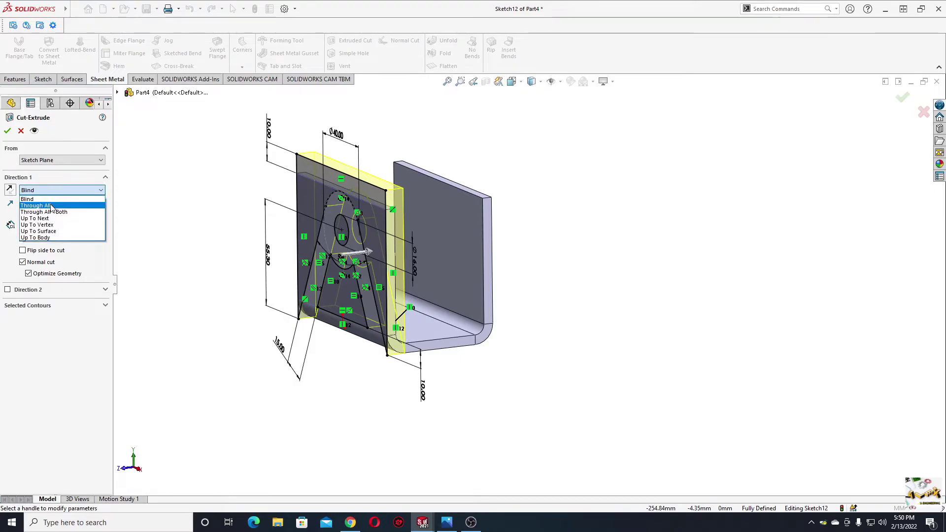
left_click(51, 206)
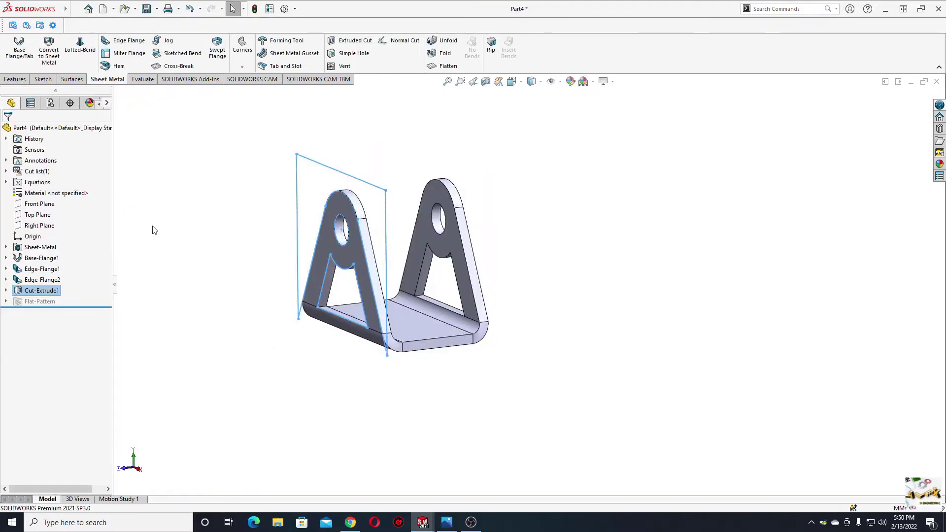
Orbit to the bracket's base face and start Sketch13 on it.
middle_click_drag(216, 294, 254, 256)
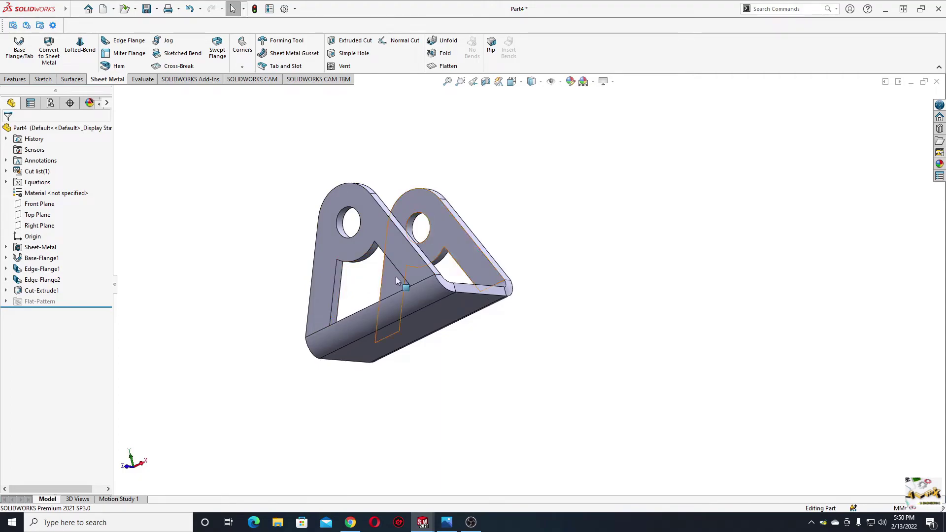
middle_click_drag(384, 260, 402, 308)
middle_click_drag(397, 360, 399, 427)
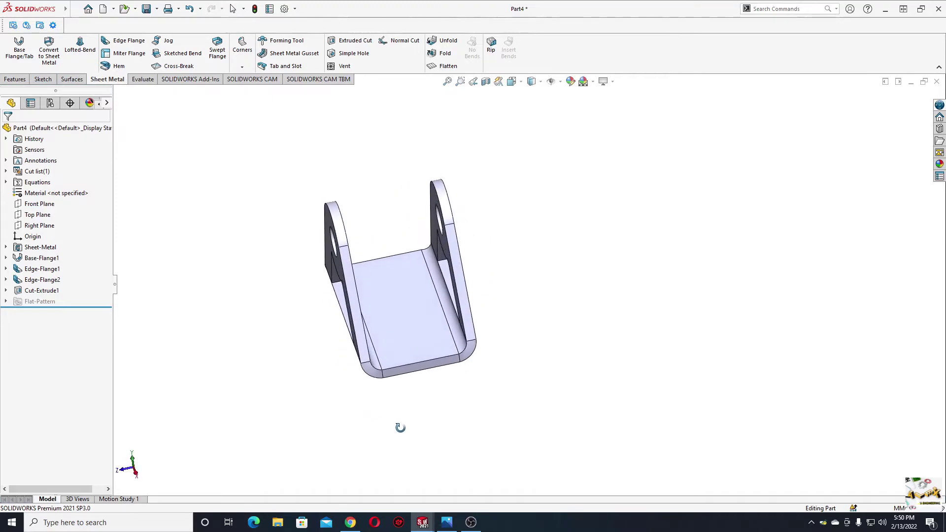
mouse_move(401, 297)
middle_mouse_down()
mouse_move(383, 226)
mouse_move(389, 305)
middle_mouse_up()
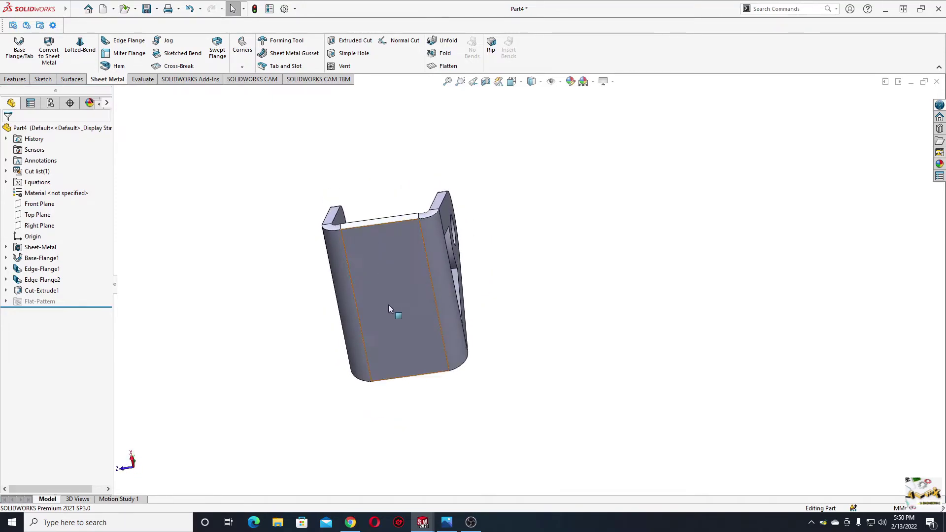
left_click(395, 298)
left_click(425, 234)
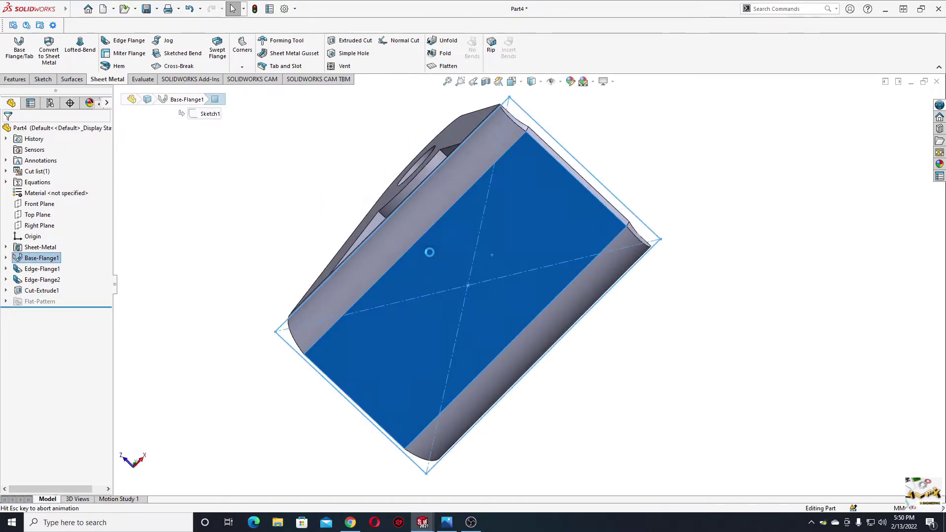
left_click(276, 271)
scroll(320, 286, "down", 3)
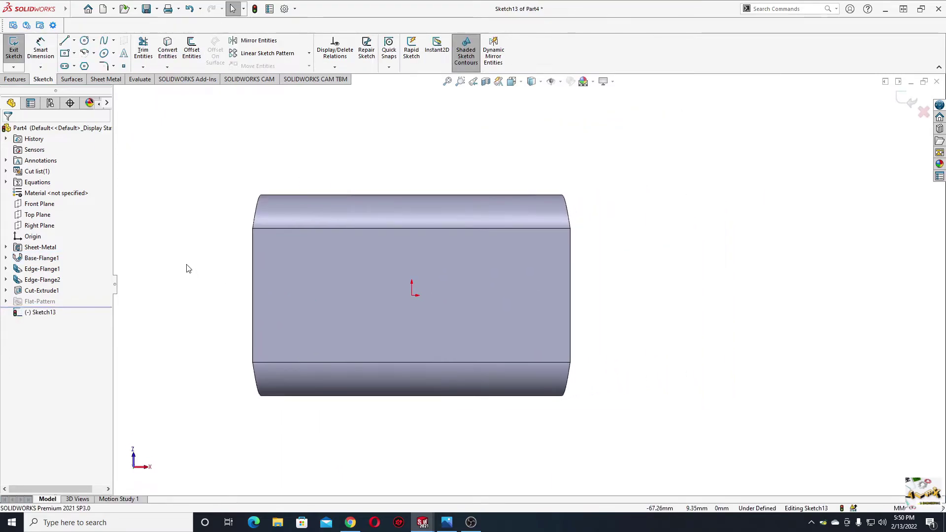
Draw a centre rectangle on the base face, centred at the origin.
left_click(65, 54)
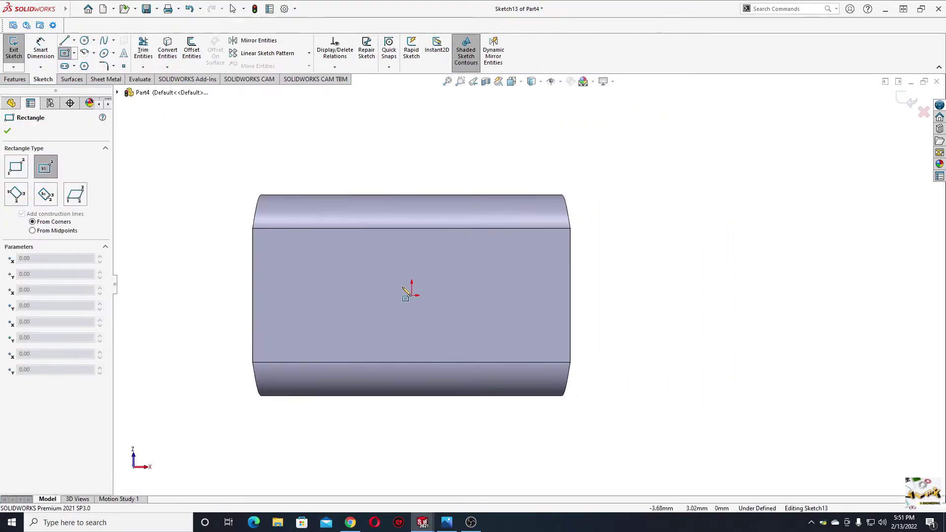
left_click(412, 296)
left_click(341, 338)
key("Escape")
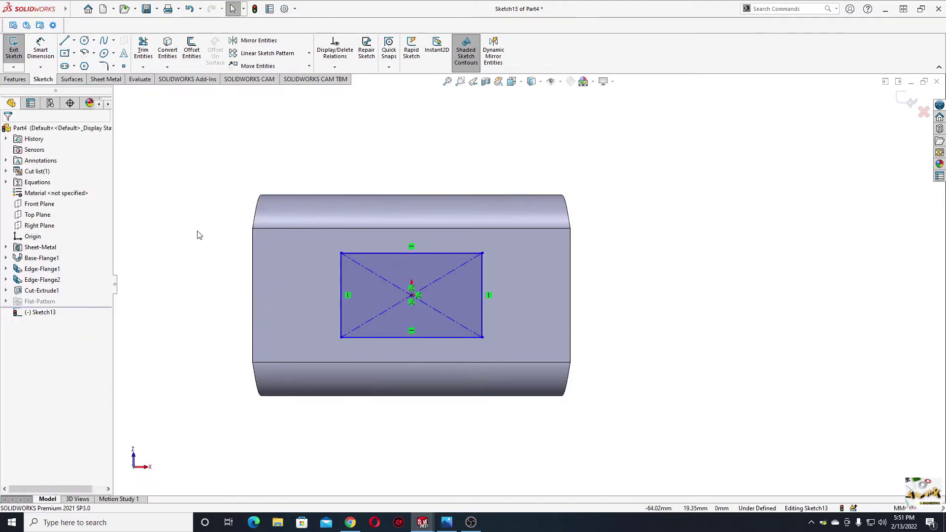
Draw a vertical centerline from the rectangle centre up to the face's top edge.
left_click(74, 40)
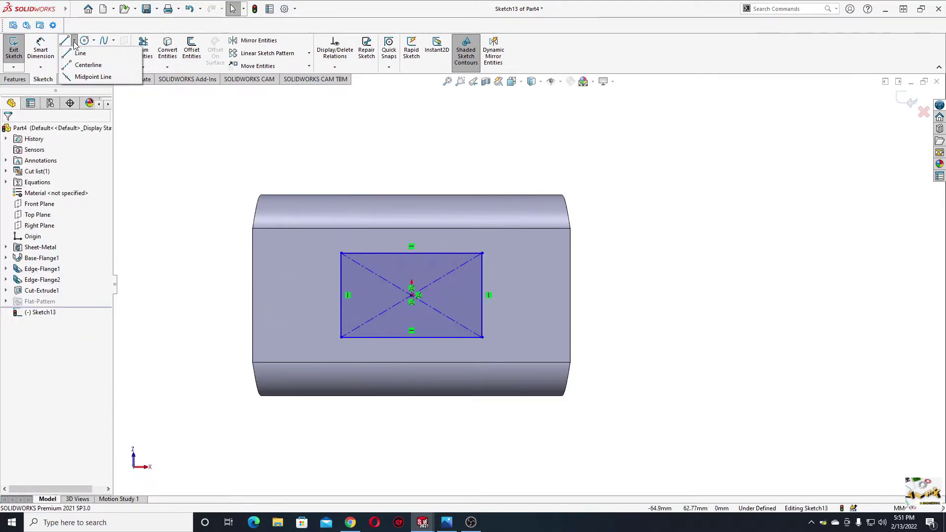
left_click(91, 63)
left_click(412, 296)
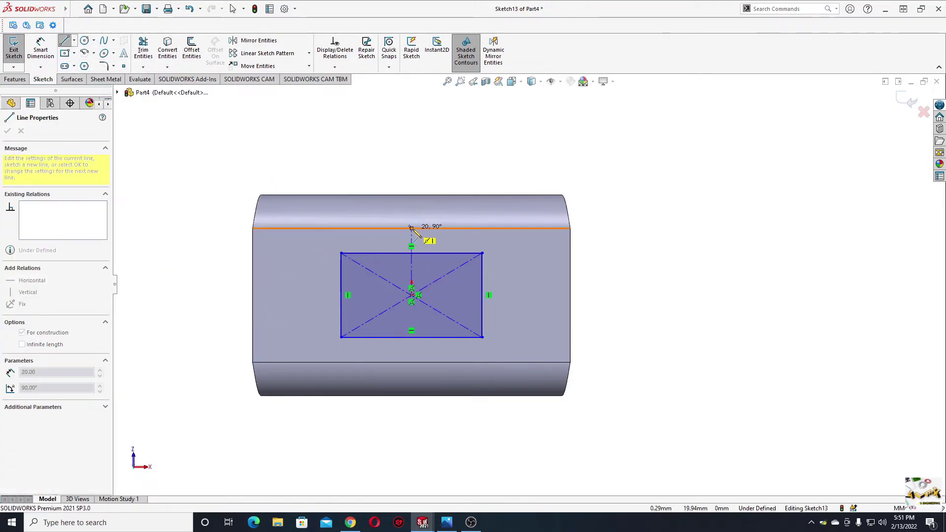
left_click(412, 228)
key("Escape")
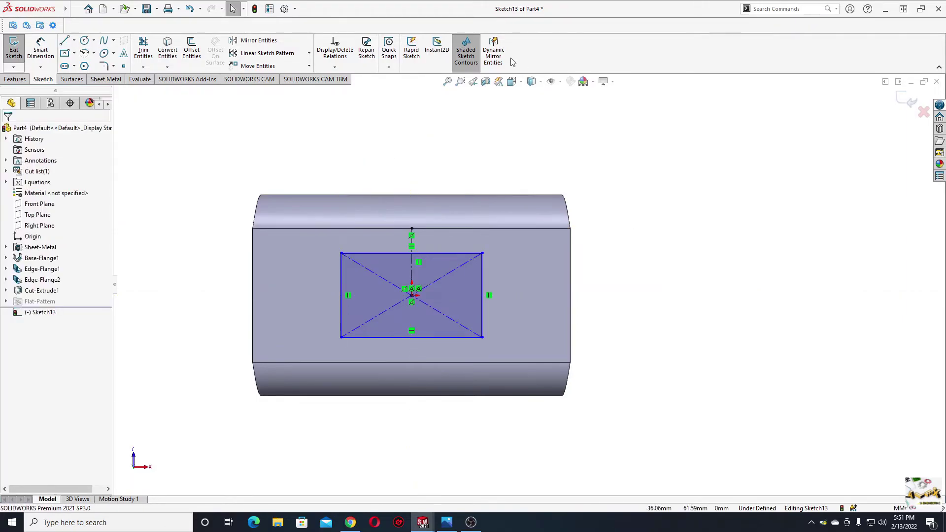
Sketch a small circle left of the rectangle and mirror it across the centerline.
left_click(84, 41)
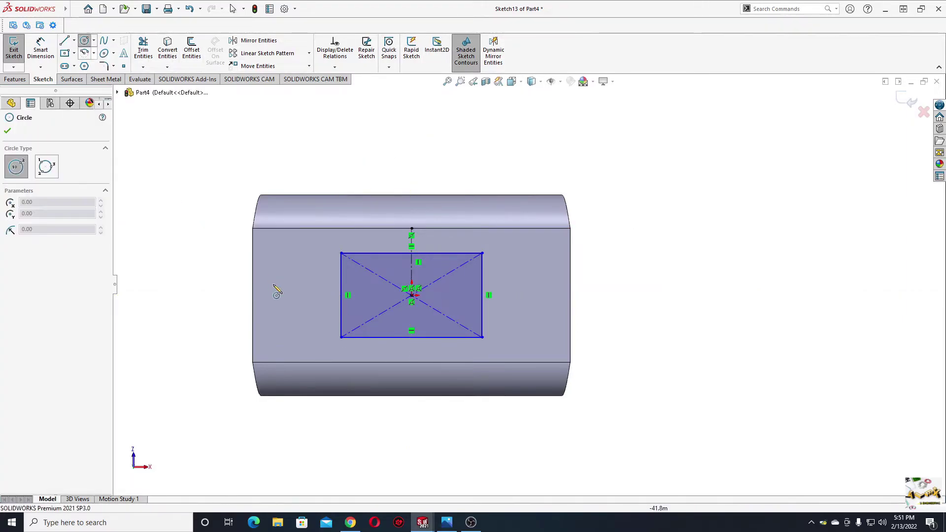
left_click(278, 295)
left_click(266, 296)
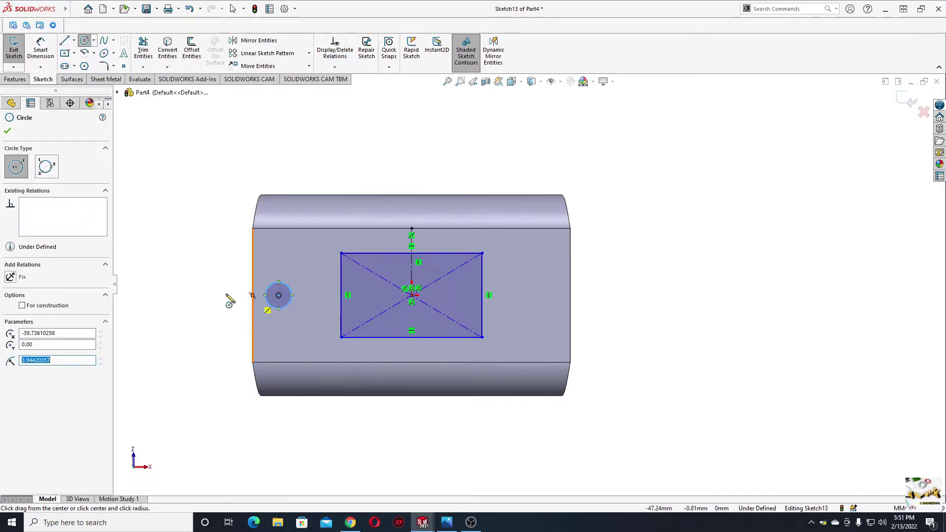
key("Escape")
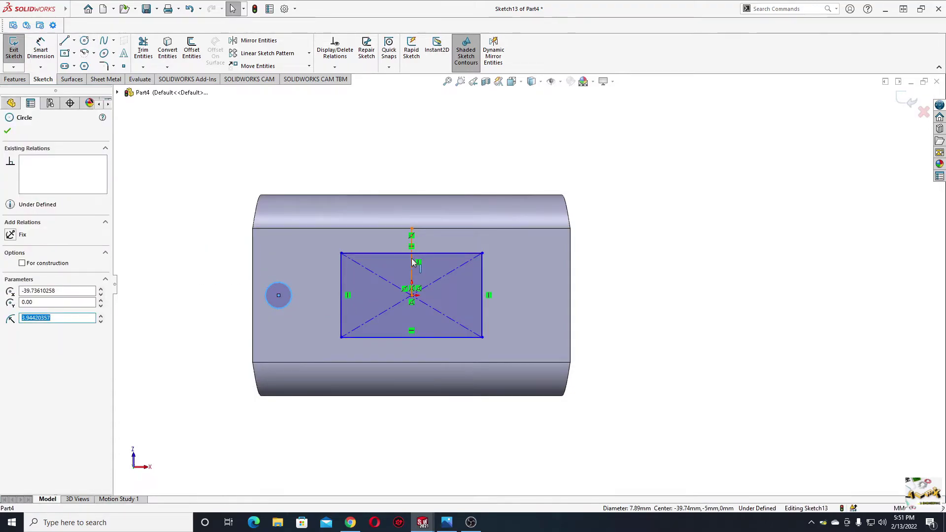
left_click(411, 259, "ctrl")
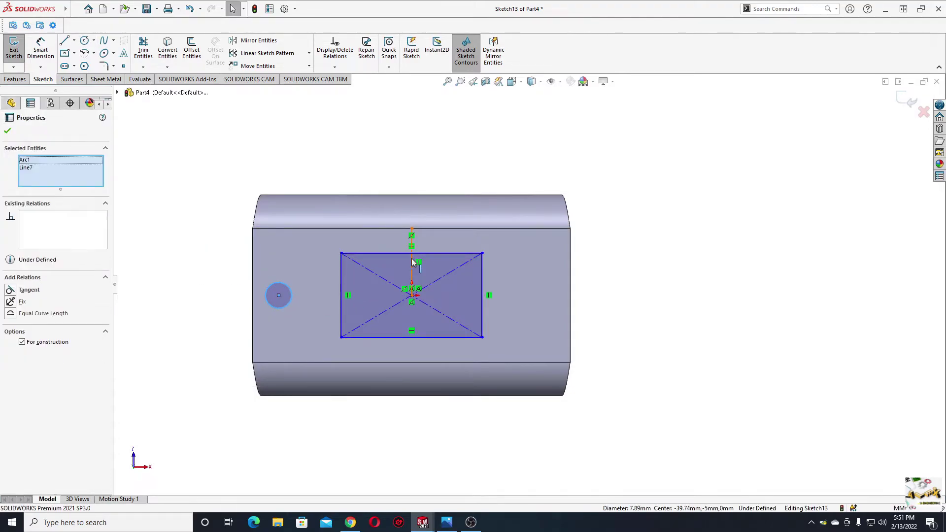
left_click(257, 42)
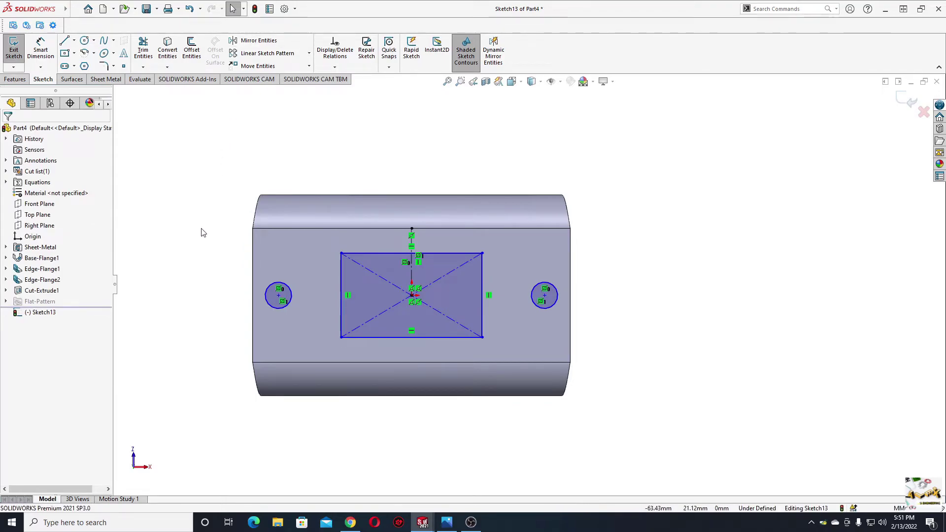
Dimension the circles 75 apart between centres with a 10 diameter.
left_click(43, 50)
left_click(279, 296)
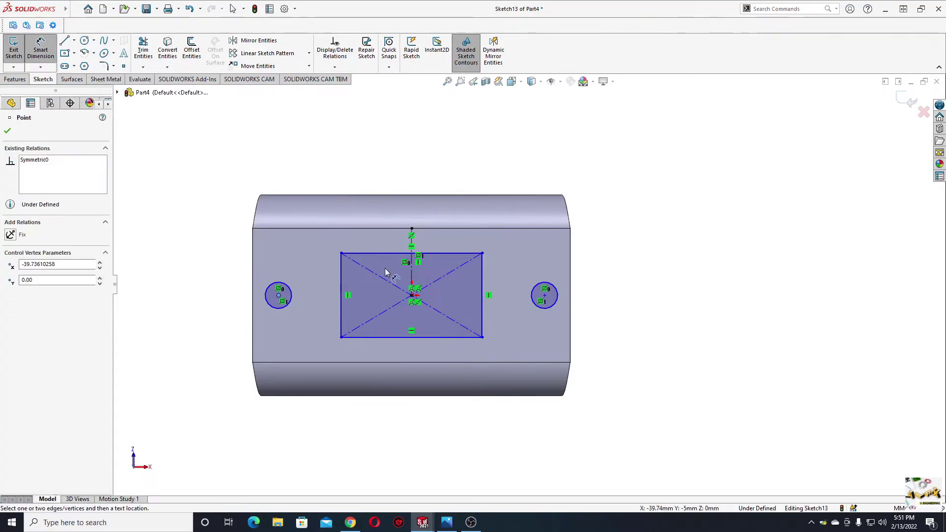
left_click(544, 295)
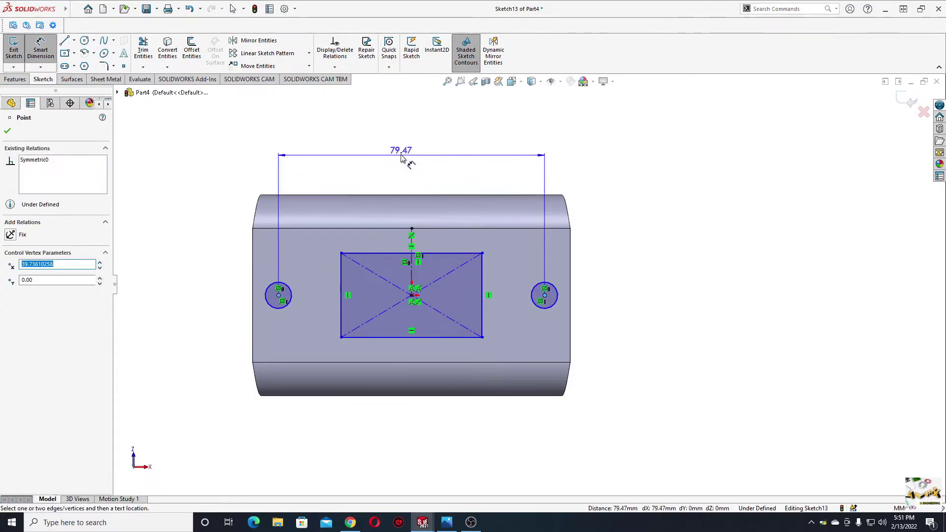
left_click(399, 150)
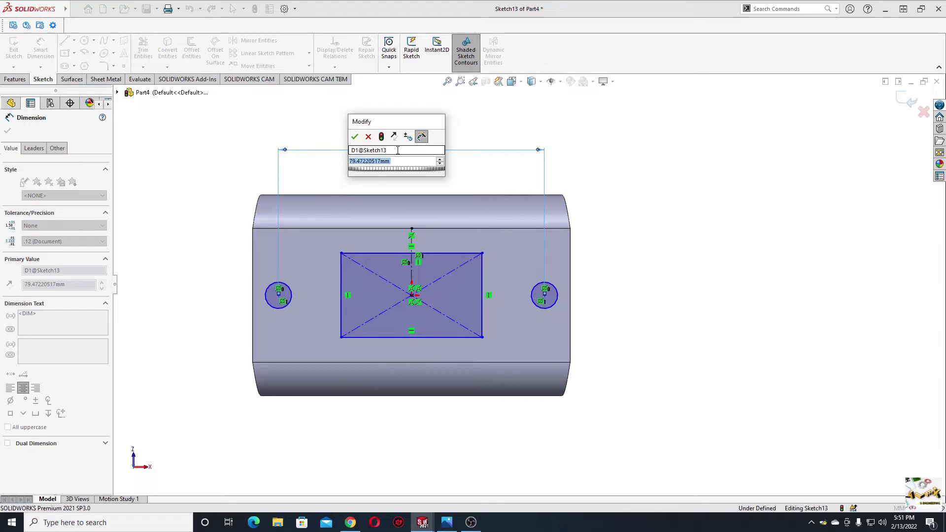
type("75")
key("Return")
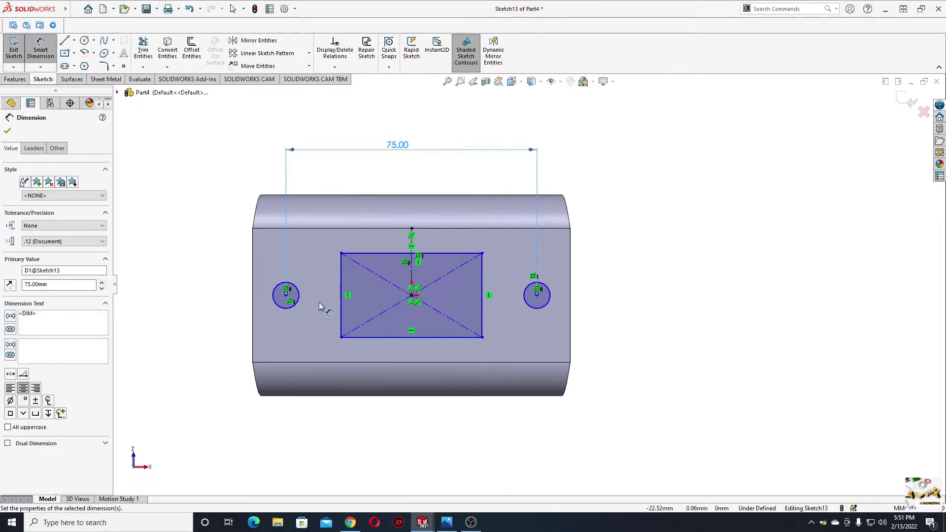
left_click(273, 302)
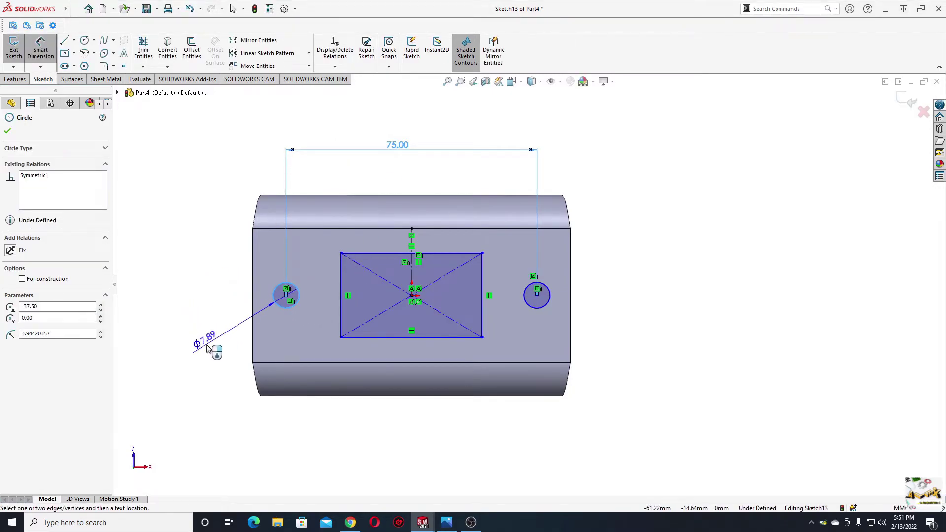
left_click(207, 349)
type("10")
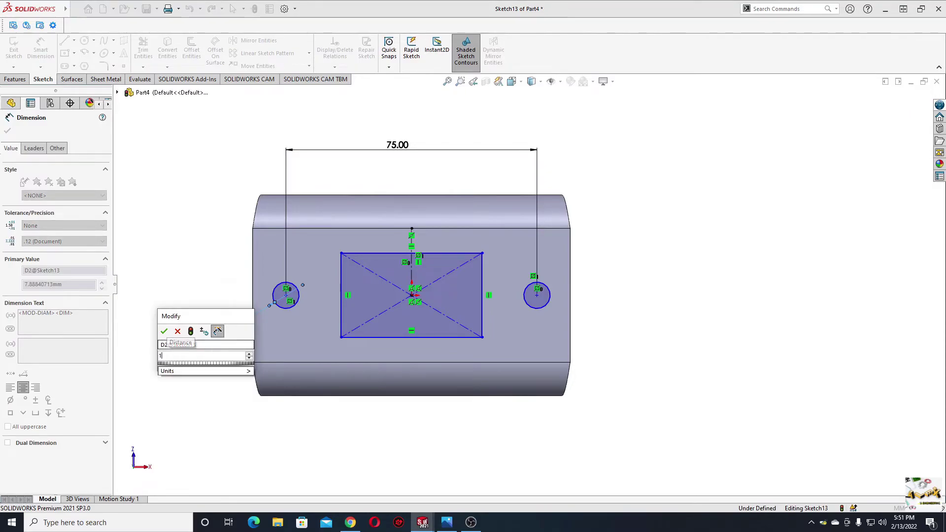
key("Return")
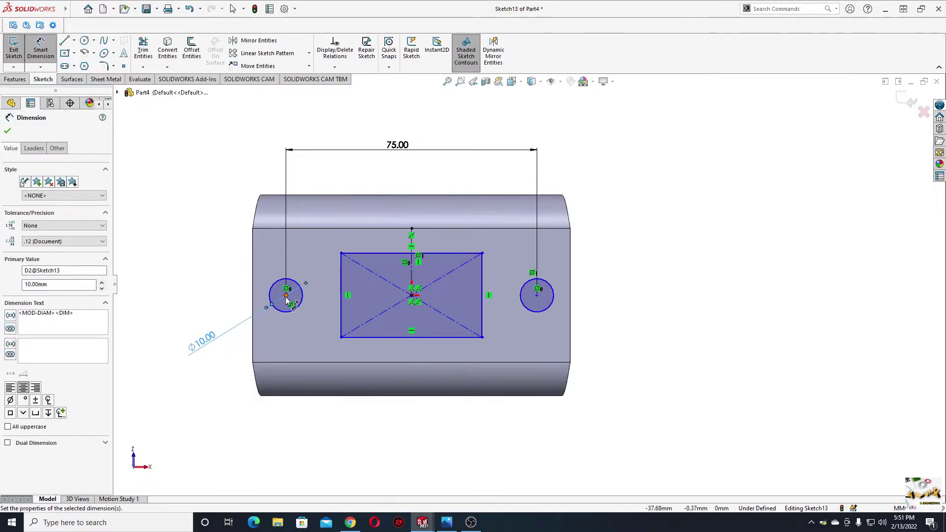
Set the holes 30 above the bottom edge of the base.
left_click(287, 296)
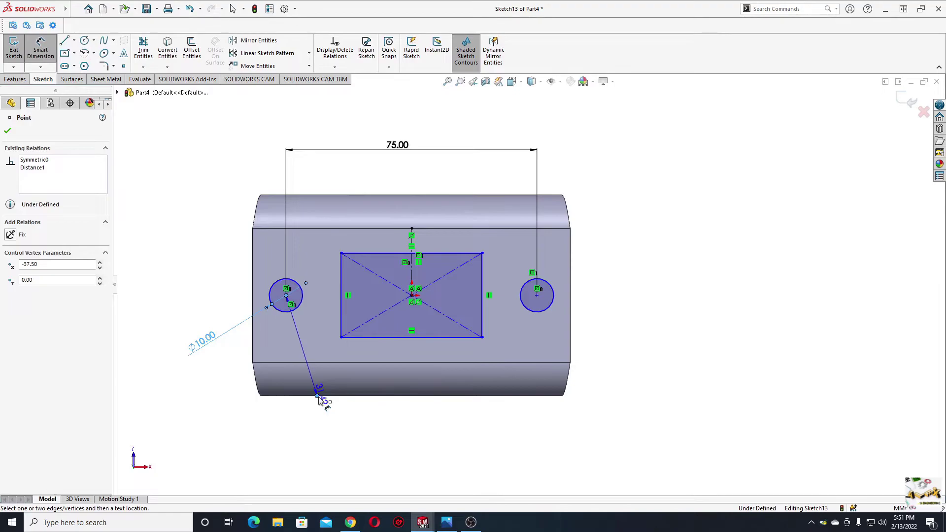
key("Escape")
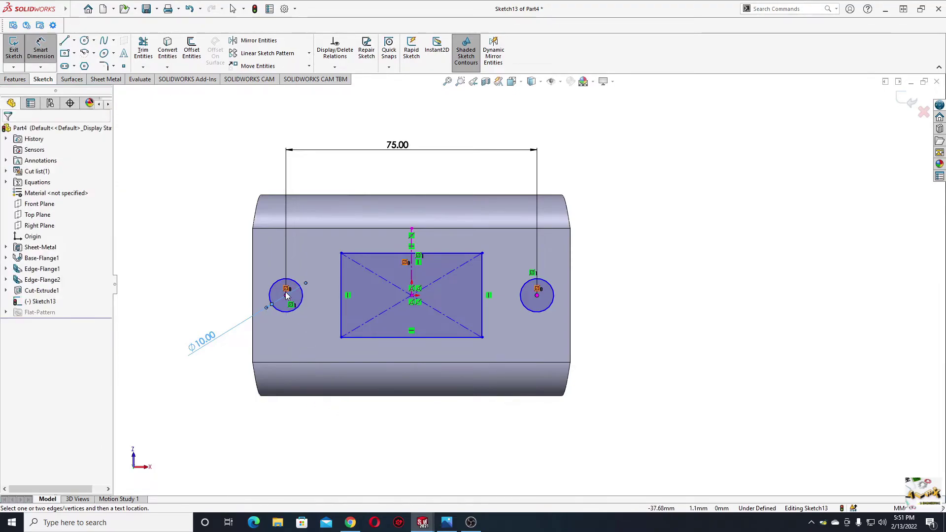
left_click(298, 400)
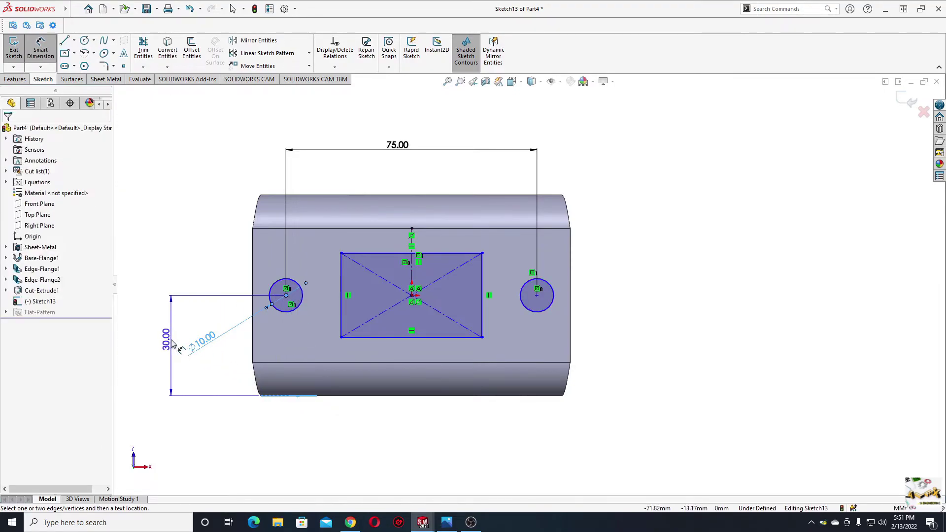
left_click(156, 353)
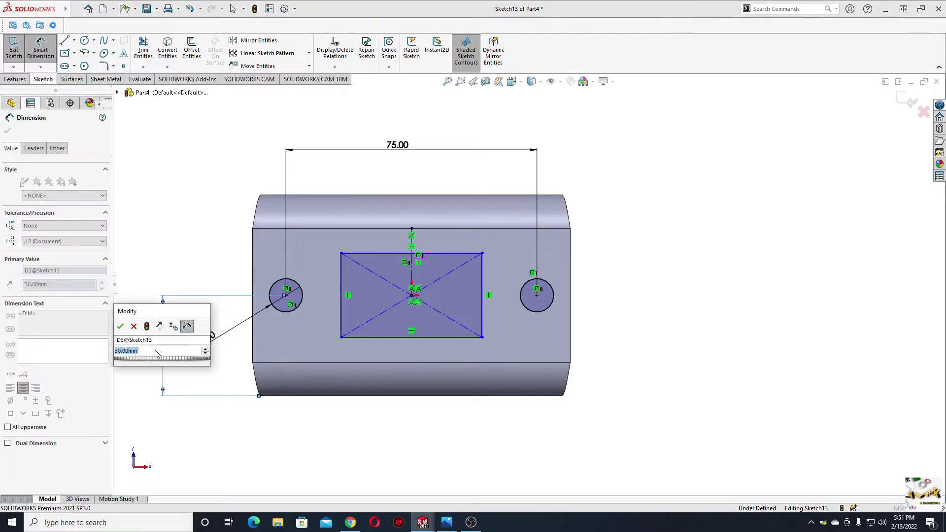
left_click(120, 326)
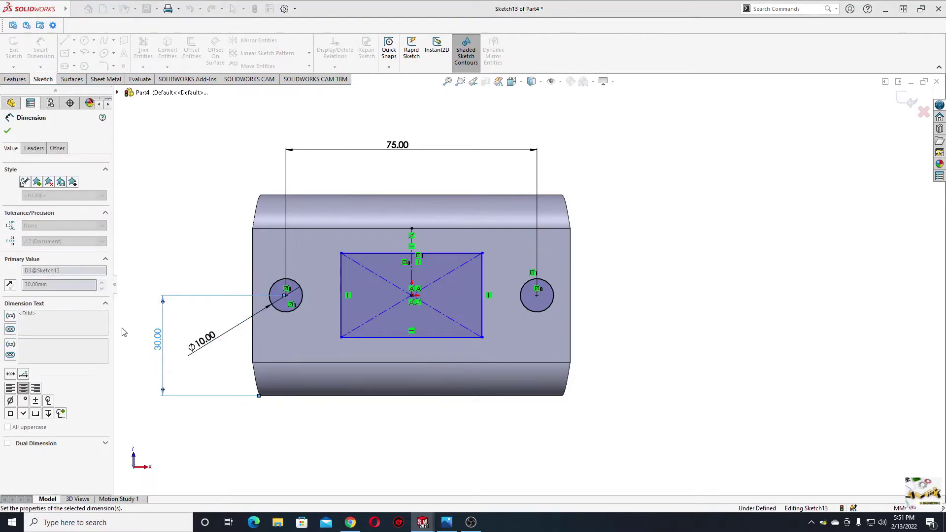
Dimension the rectangle 30 wide and 25 high, then exit Smart Dimension.
left_click(370, 254)
left_click(389, 185)
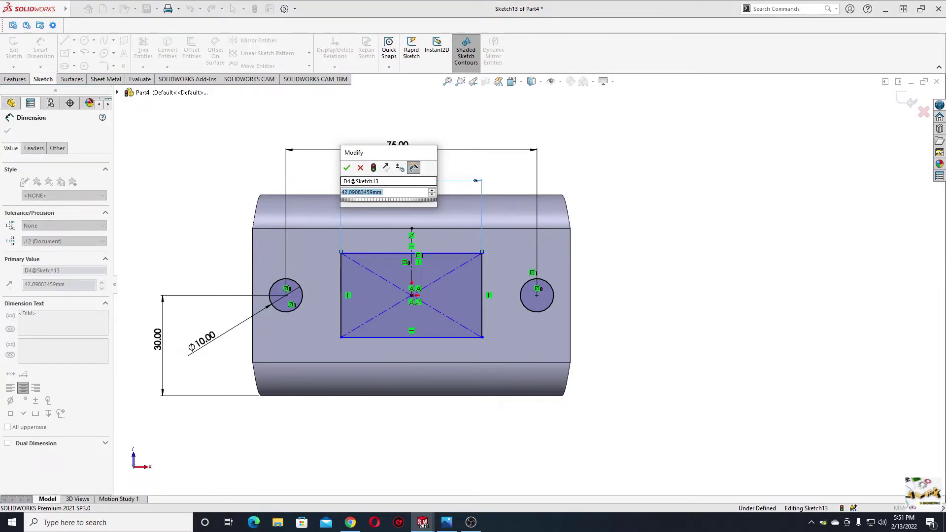
type("30")
key("Return")
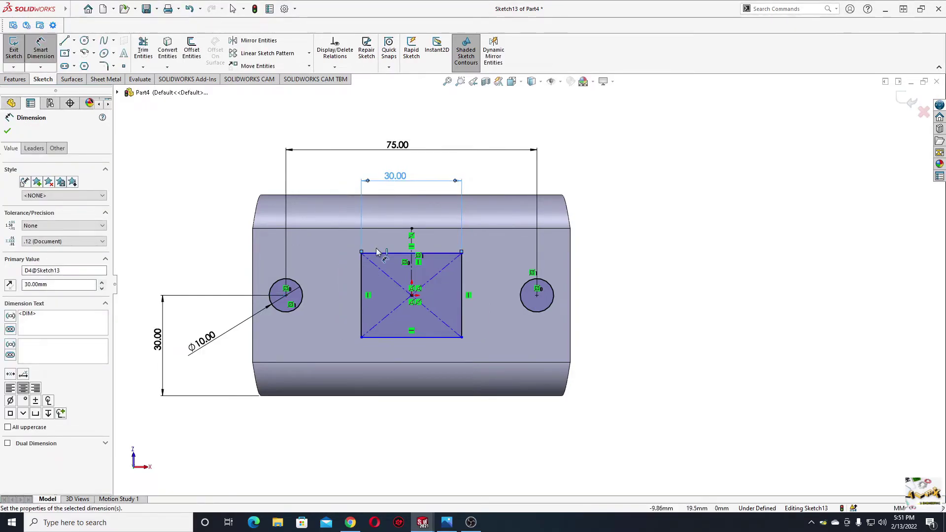
left_click(362, 327)
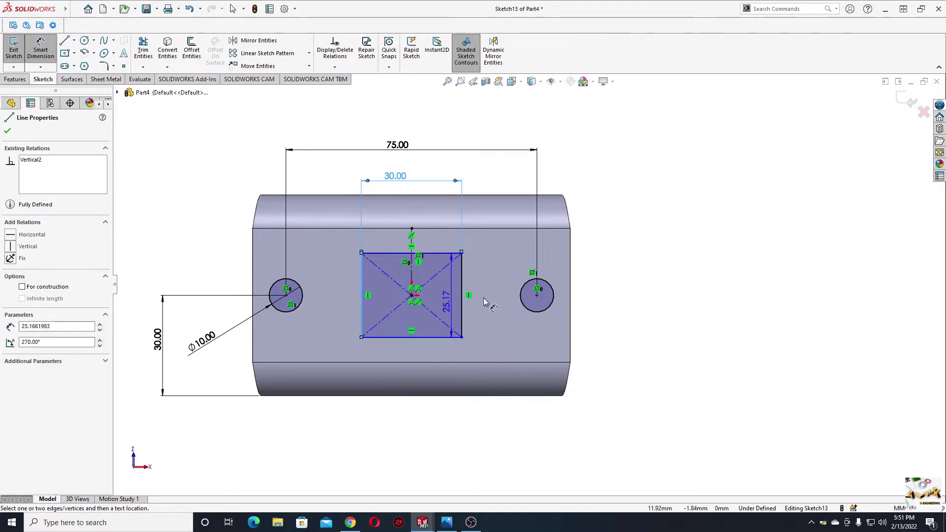
left_click(662, 296)
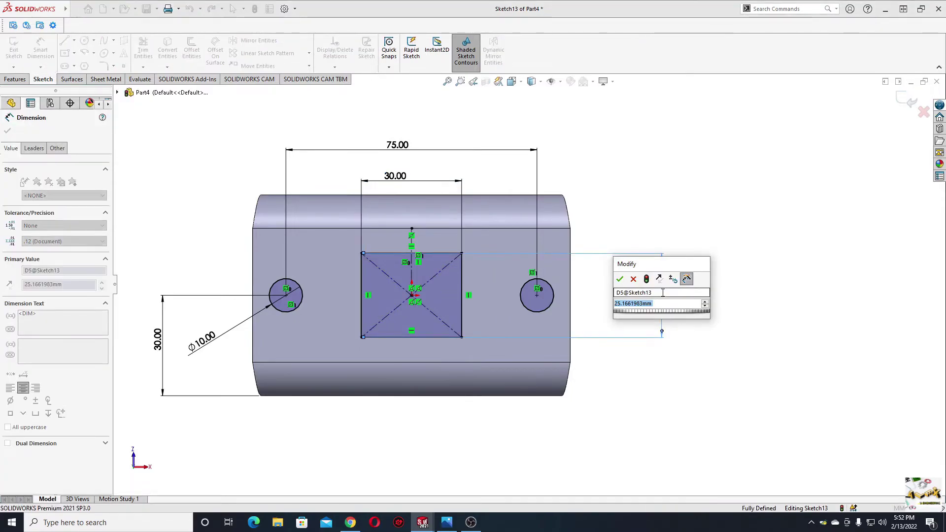
type("25")
key("Return")
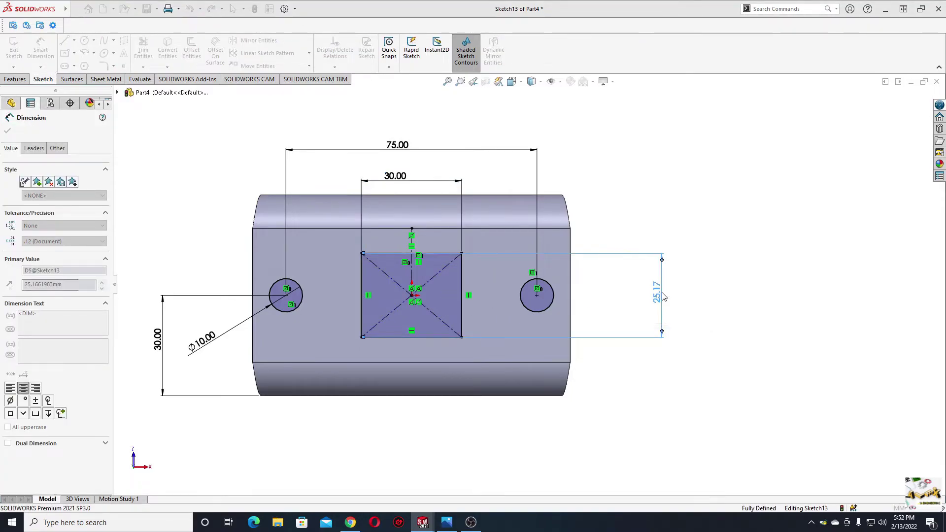
right_click(626, 190)
left_click(633, 218)
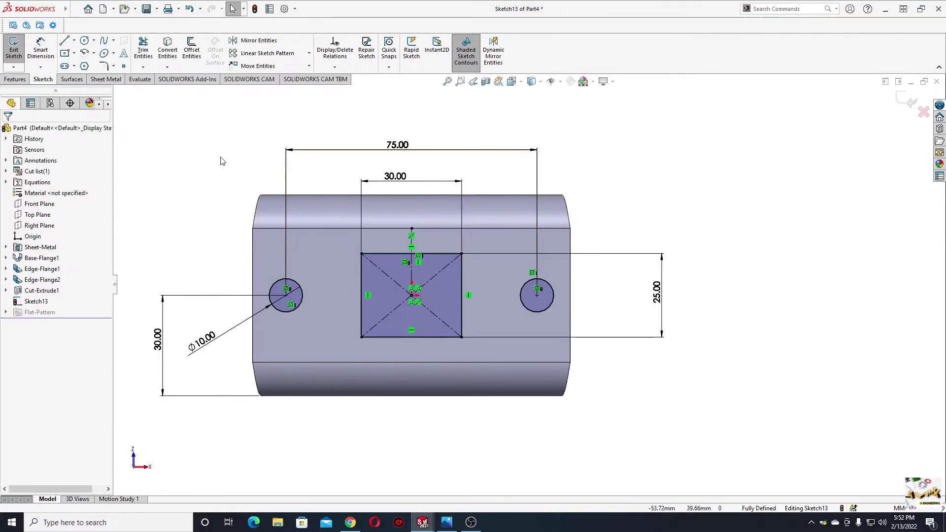
Cut the Ø10 holes and rectangular slot through the base with an Up To Next extruded cut.
left_click(106, 79)
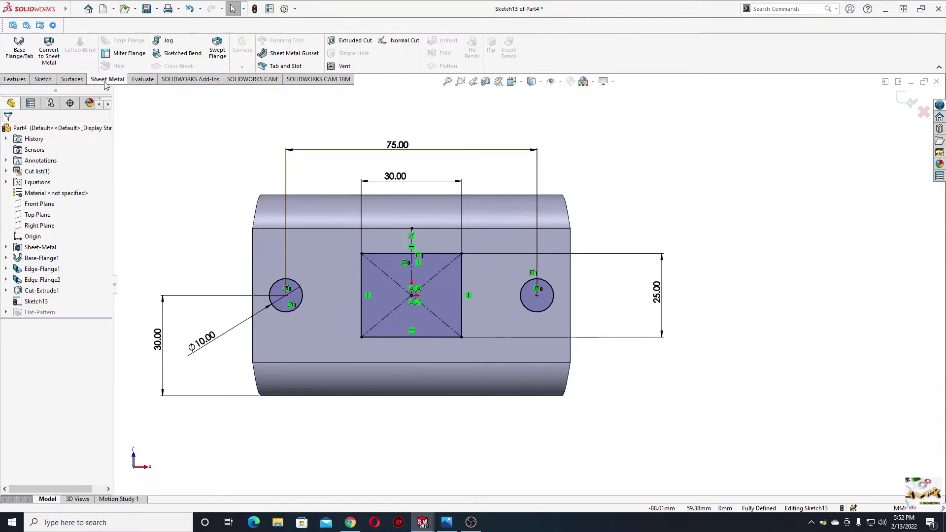
left_click(344, 42)
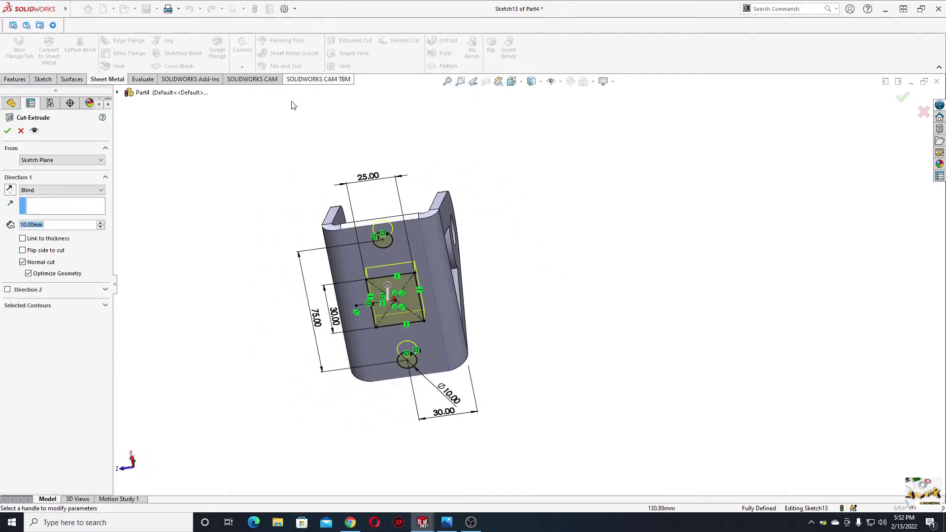
left_click(58, 190)
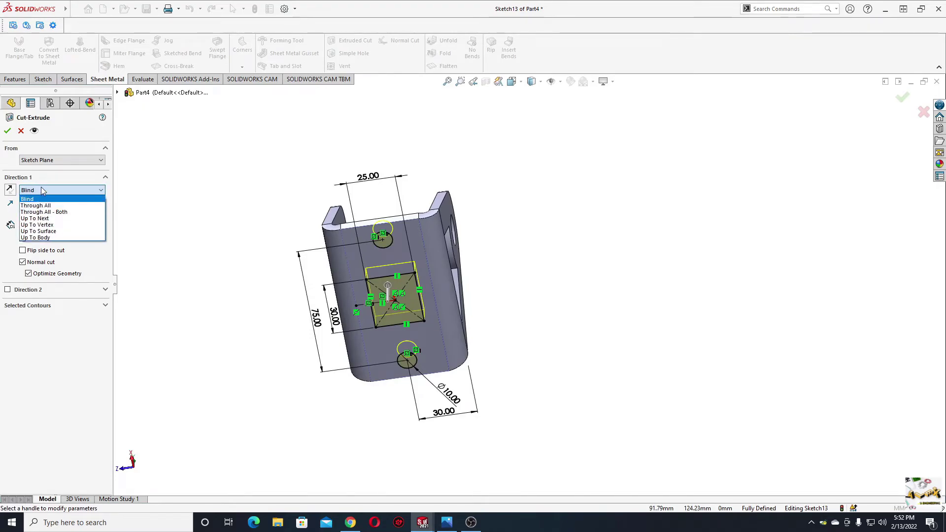
left_click(49, 218)
left_click(7, 131)
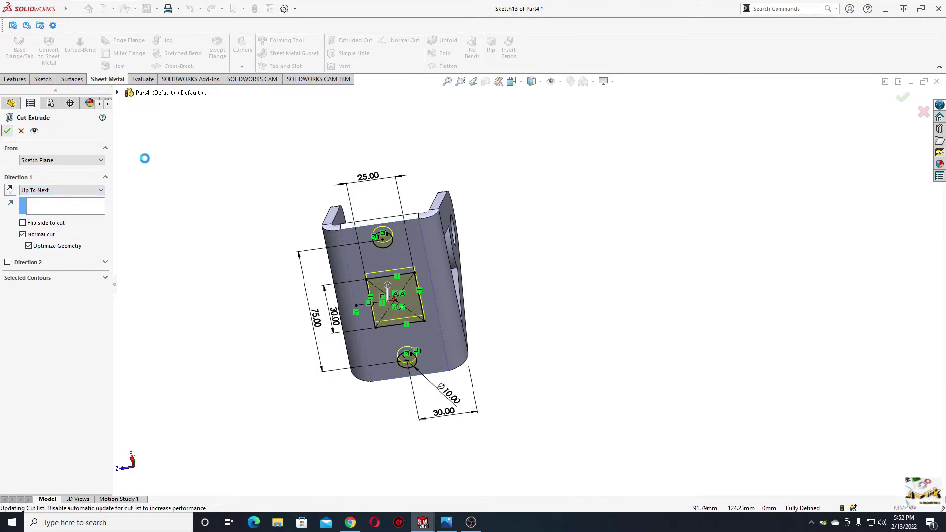
mouse_move(272, 252)
middle_mouse_down()
mouse_move(306, 159)
mouse_move(264, 273)
mouse_move(436, 211)
mouse_move(478, 224)
mouse_move(376, 202)
mouse_move(347, 254)
middle_mouse_up()
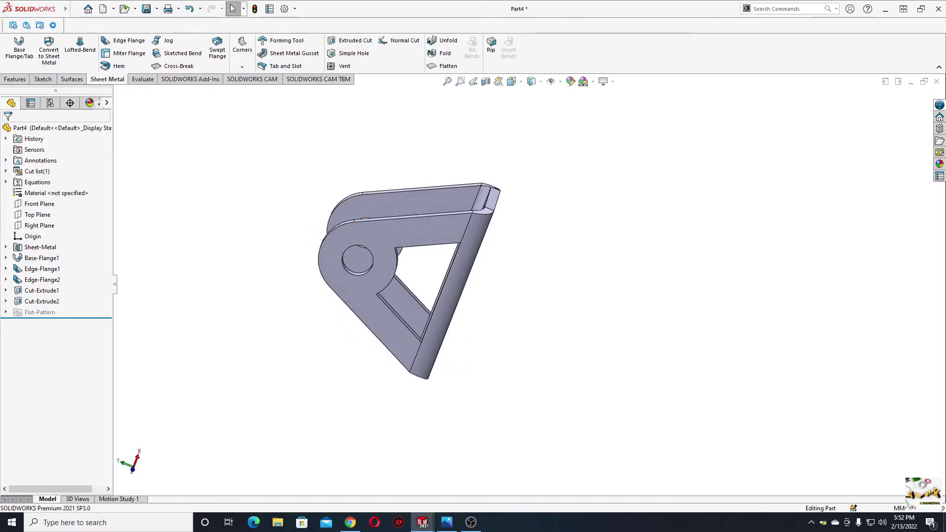
key("alt+Tab")
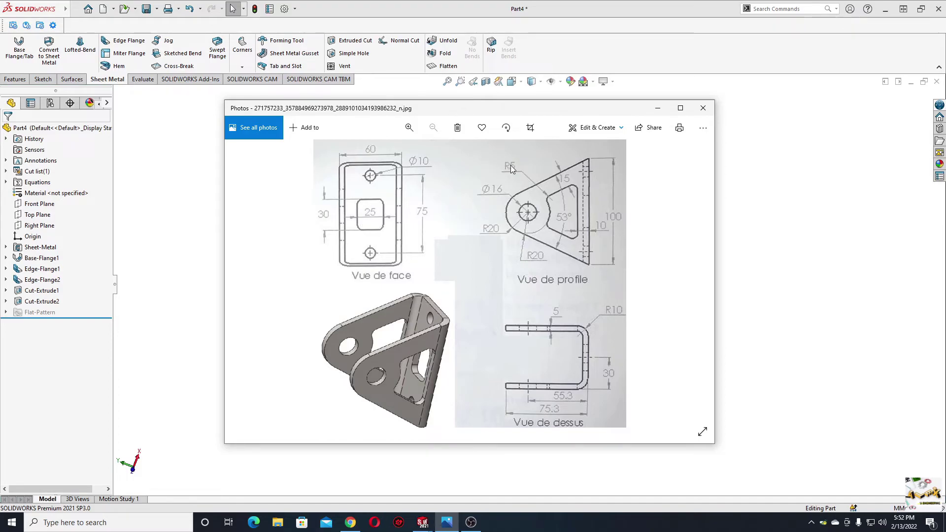
key("alt+Tab")
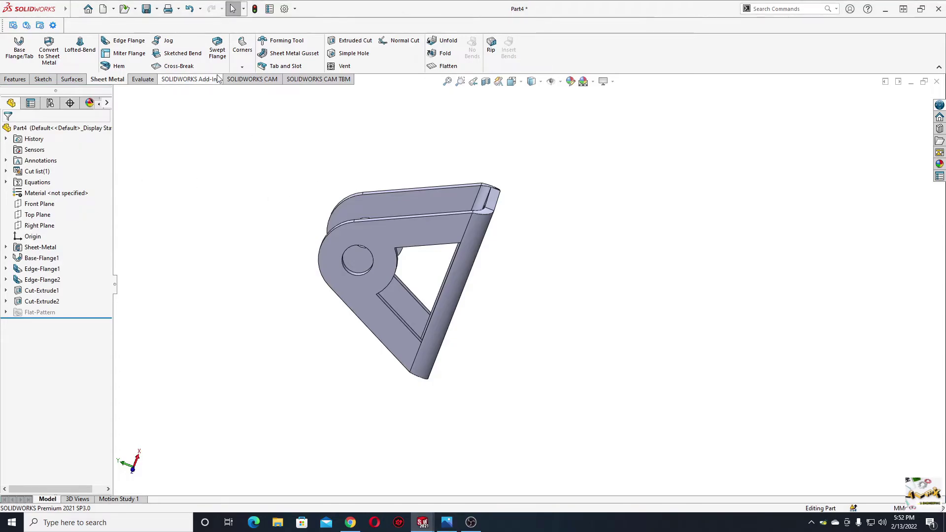
Start a fillet with a 5 mm radius on the bracket.
left_click(24, 81)
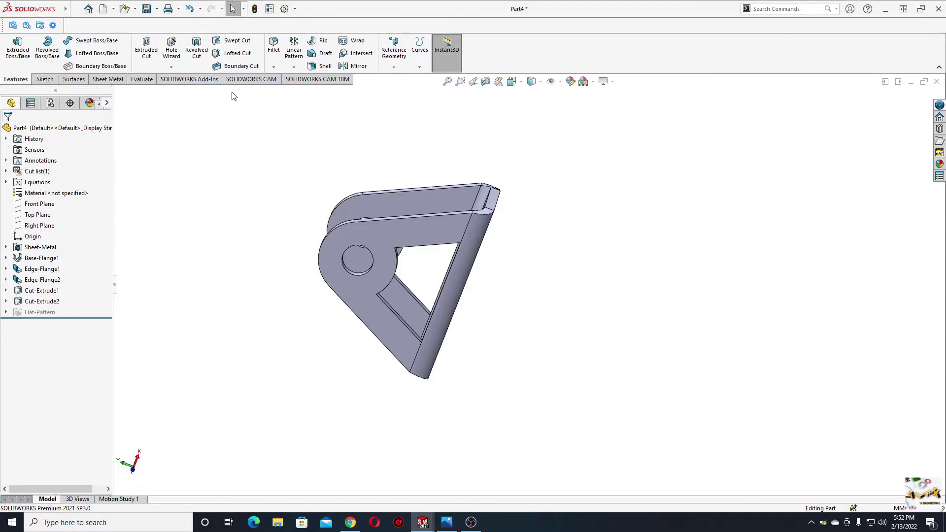
left_click(273, 47)
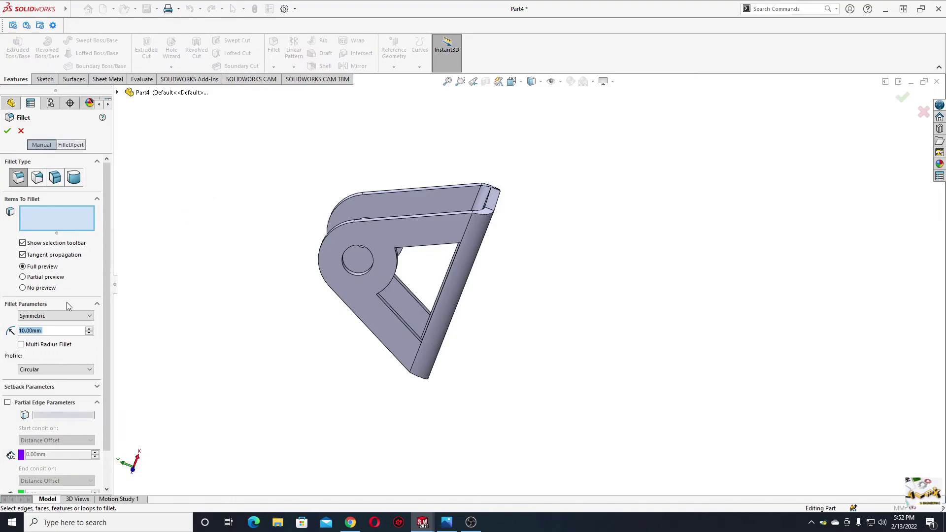
type("5")
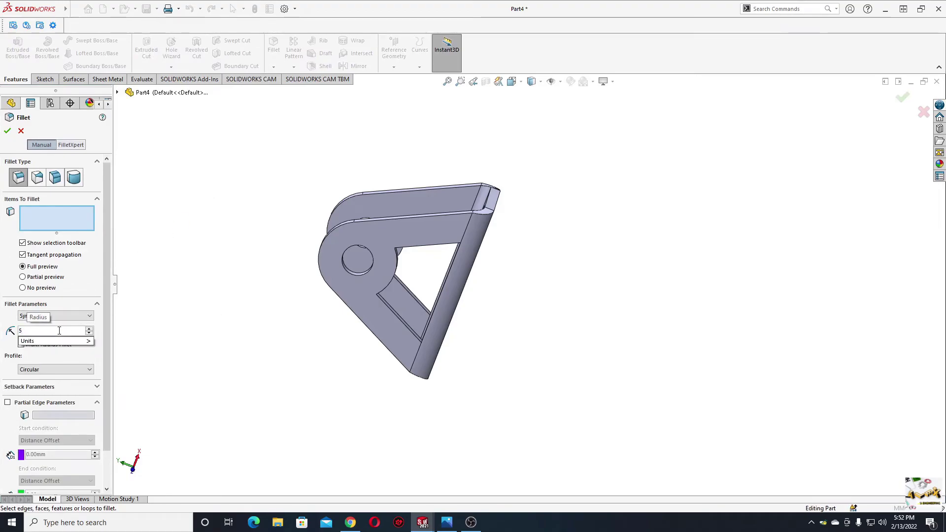
key("Return")
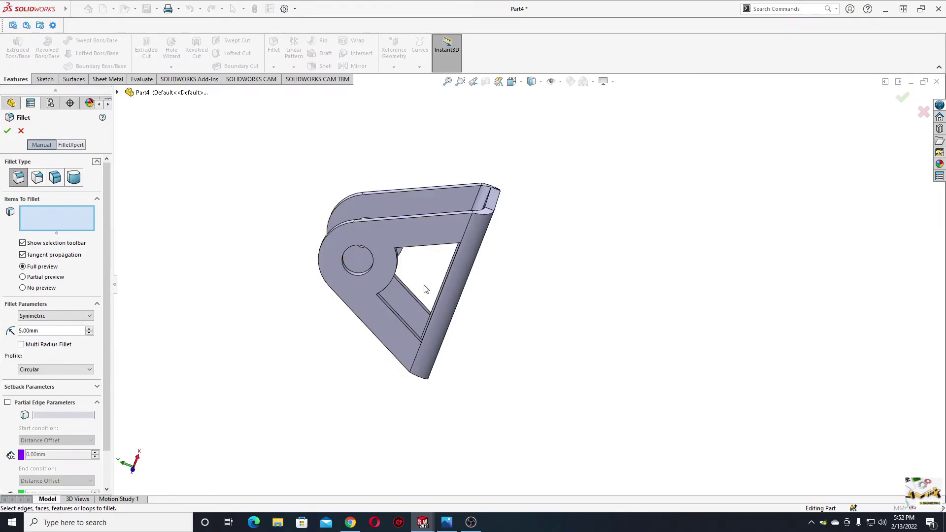
middle_click_drag(426, 289, 383, 312)
scroll(399, 268, "up", 3)
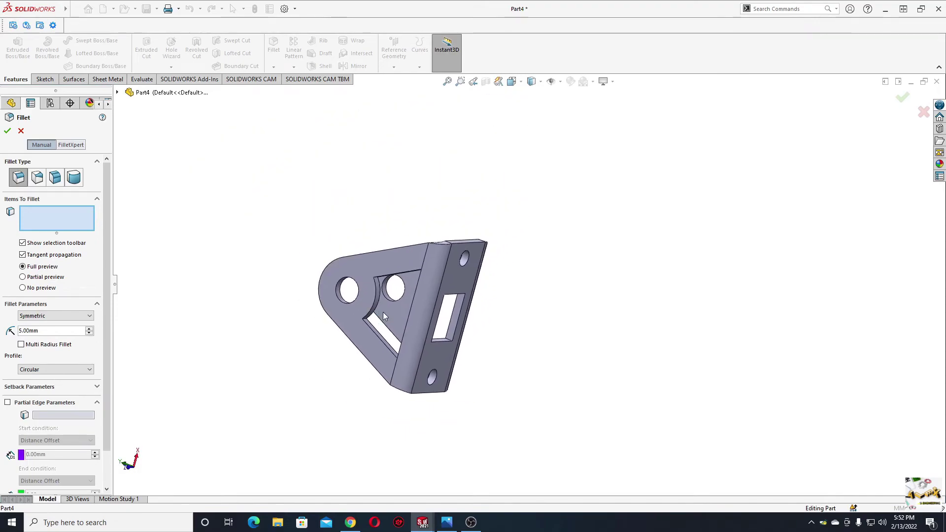
scroll(383, 316, "down", 4)
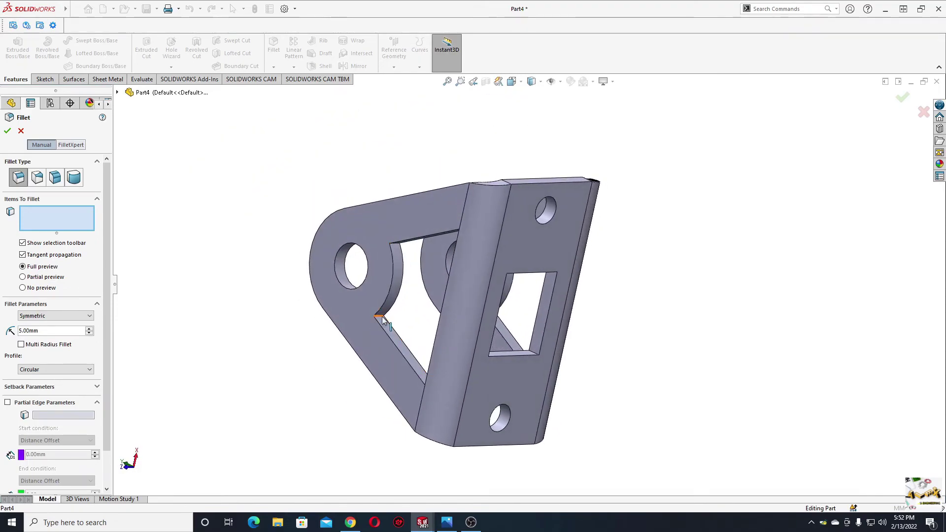
Select the edge loop around the first triangular cutout for the fillet, clearing wrong picks.
left_click(382, 318)
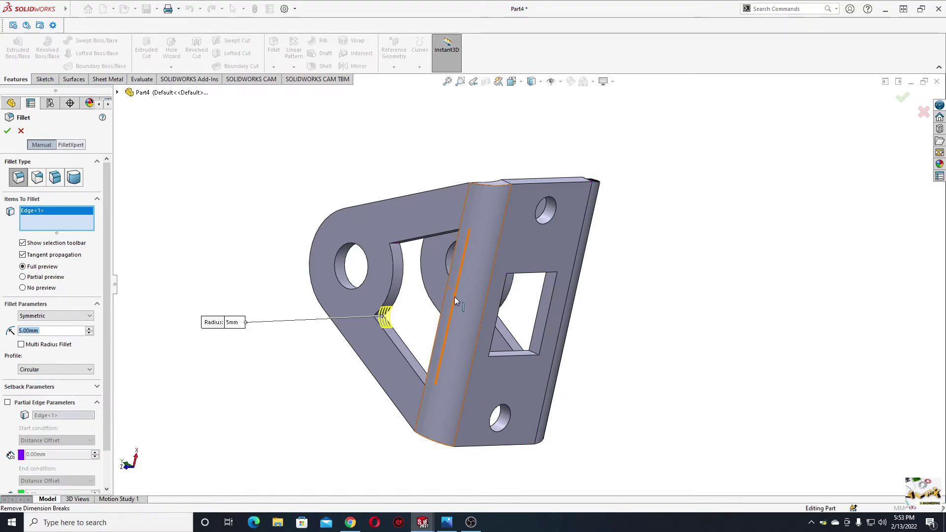
right_click(40, 221)
left_click(67, 227)
left_click(384, 320)
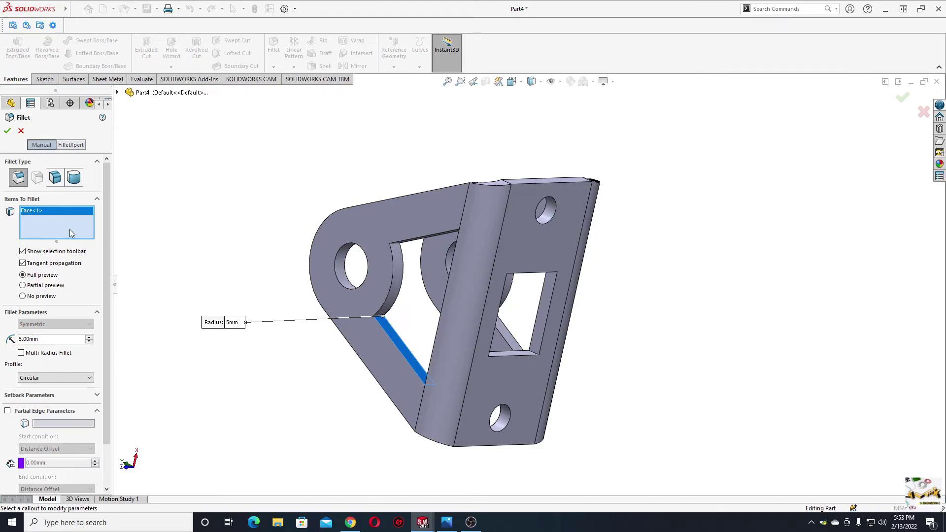
right_click(69, 213)
left_click(88, 217)
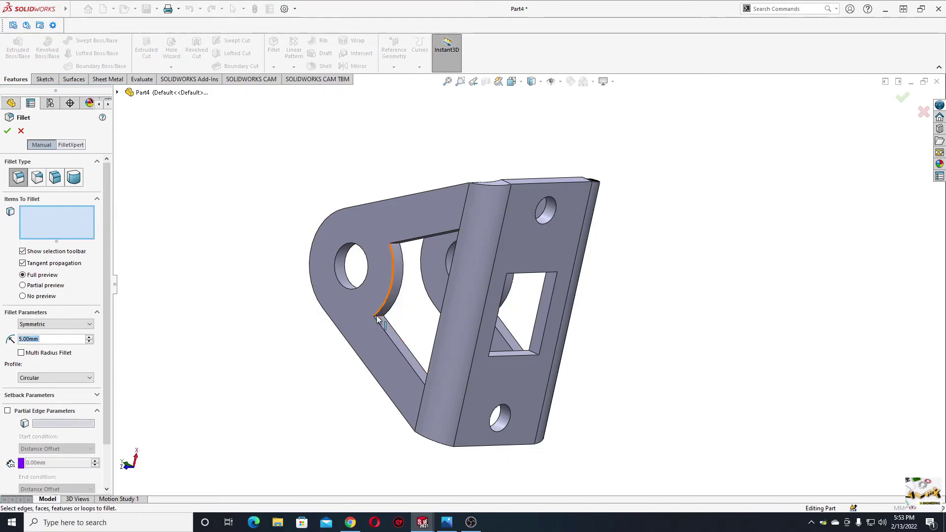
left_click(378, 319)
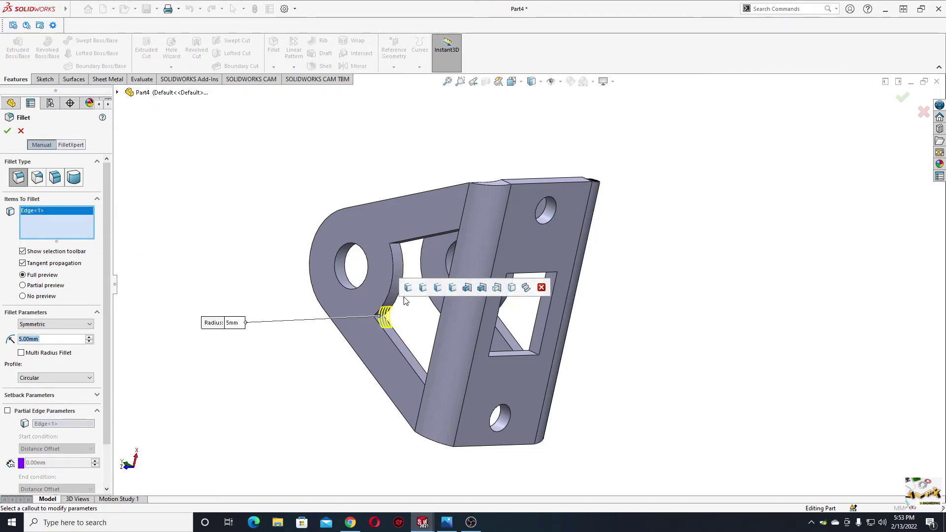
left_click(438, 289)
middle_click_drag(438, 289, 424, 272)
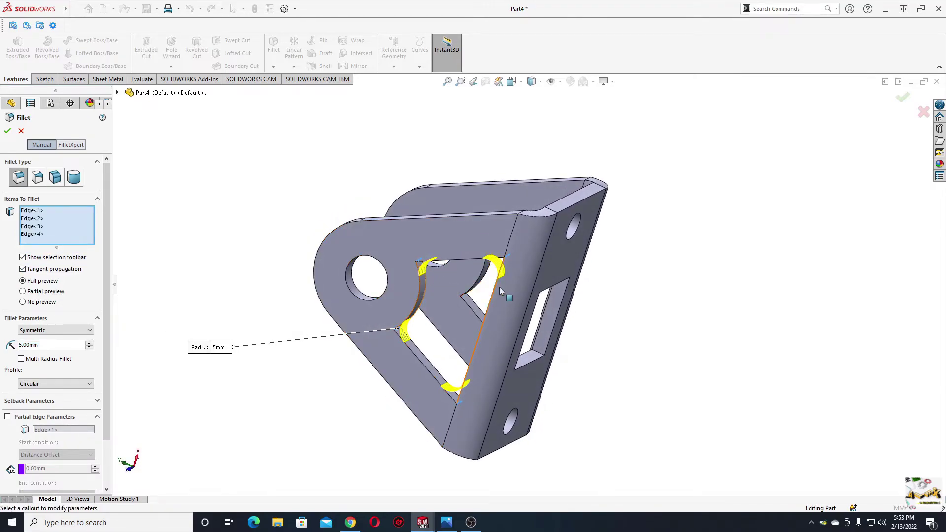
middle_click_drag(428, 341, 405, 339)
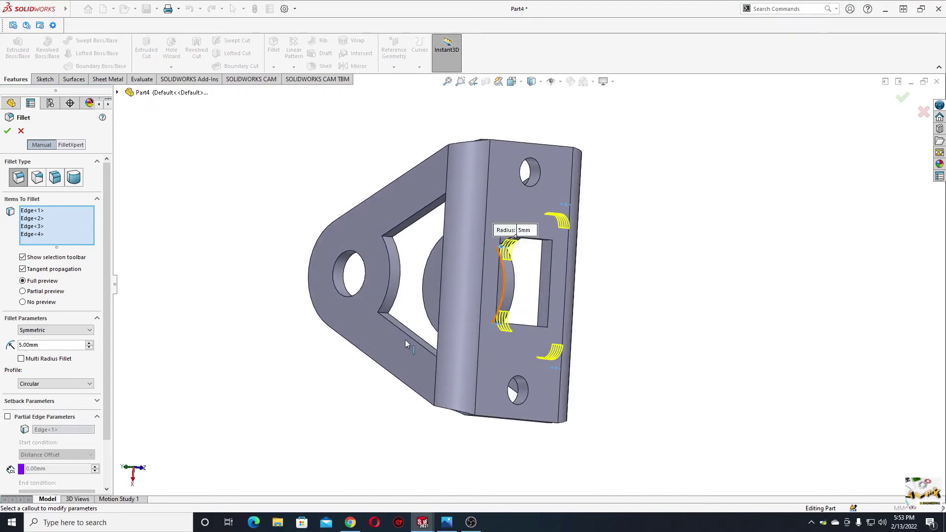
Add the second triangular cutout's edge loop to the fillet selection.
left_click(385, 315)
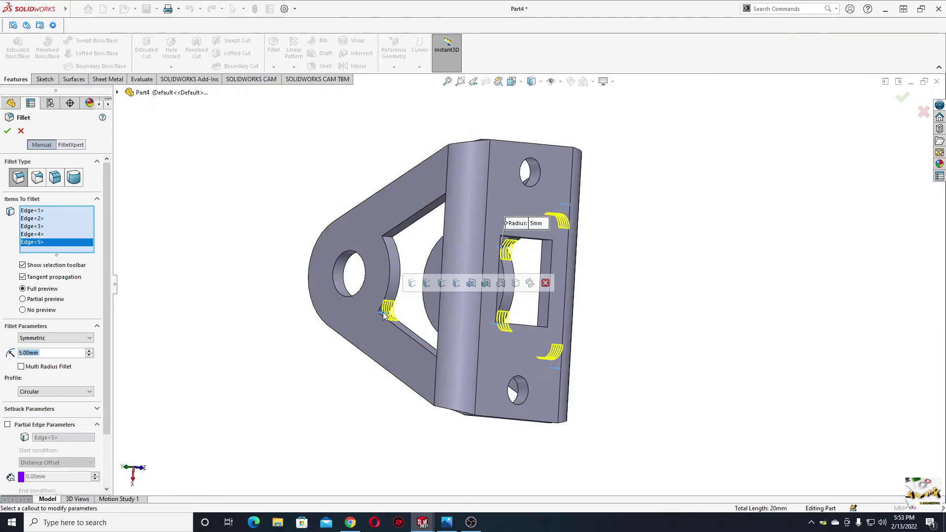
left_click(442, 284)
middle_click_drag(454, 307, 478, 336)
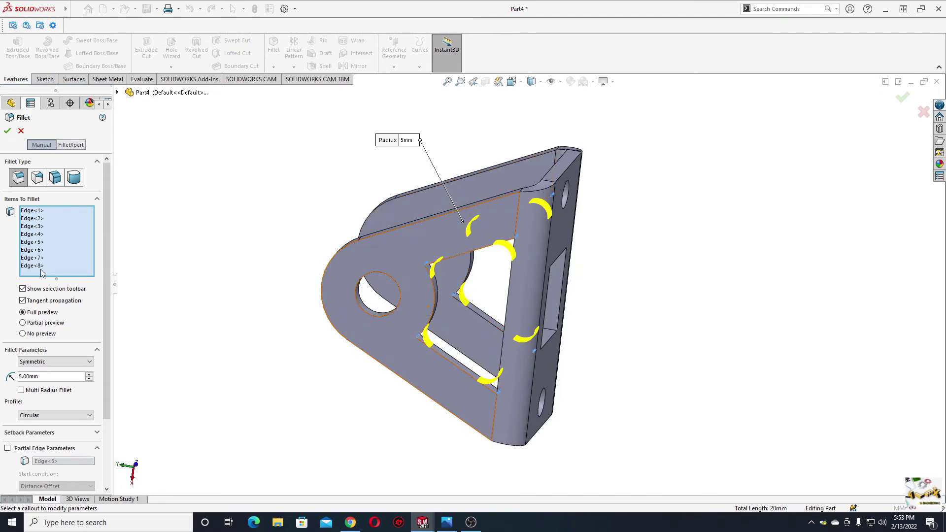
middle_click_drag(468, 340, 387, 375)
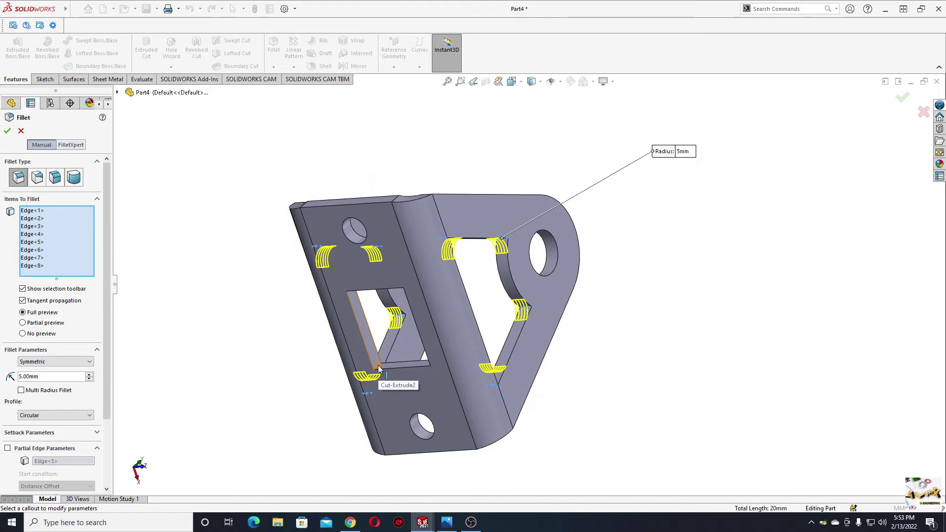
Add the rectangular slot's edge loop and apply the 5 mm fillet.
left_click(379, 370)
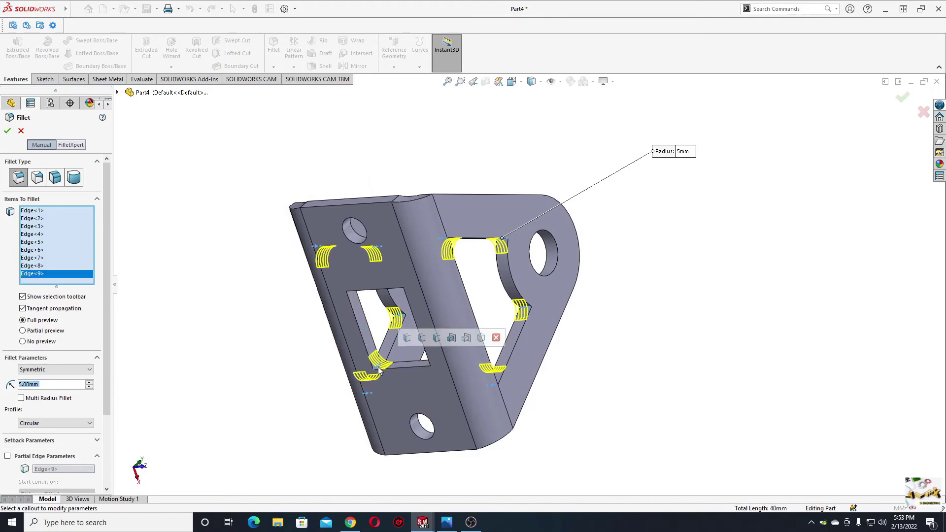
left_click(407, 339)
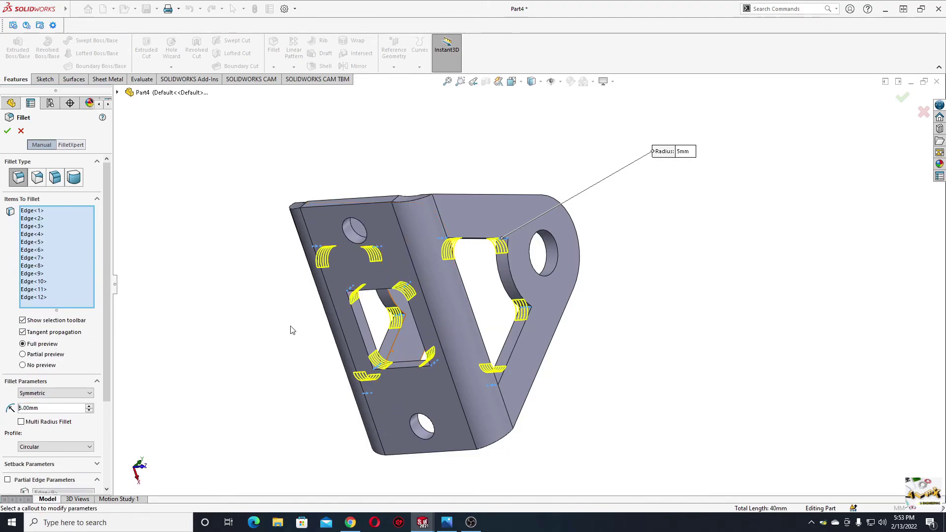
middle_click_drag(291, 330, 298, 335)
middle_click_drag(397, 282, 524, 321)
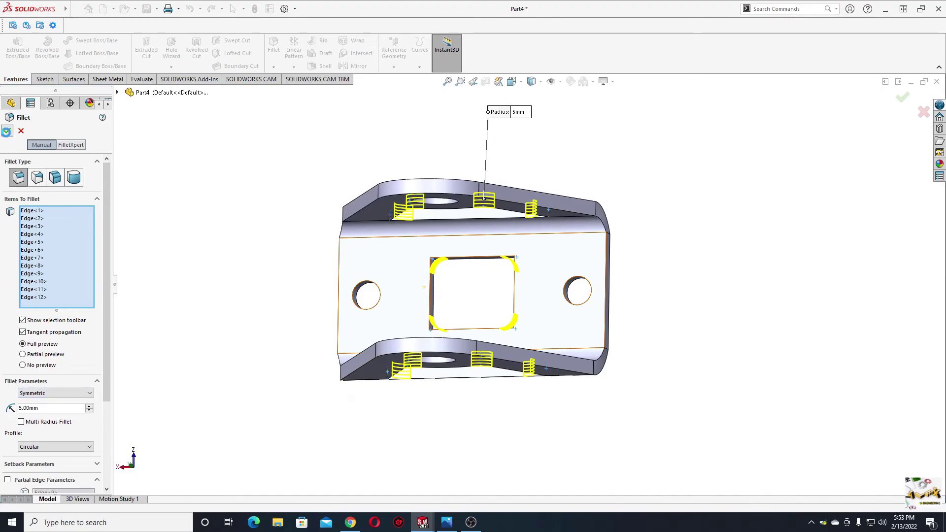
left_click(7, 130)
middle_click_drag(338, 349, 388, 344)
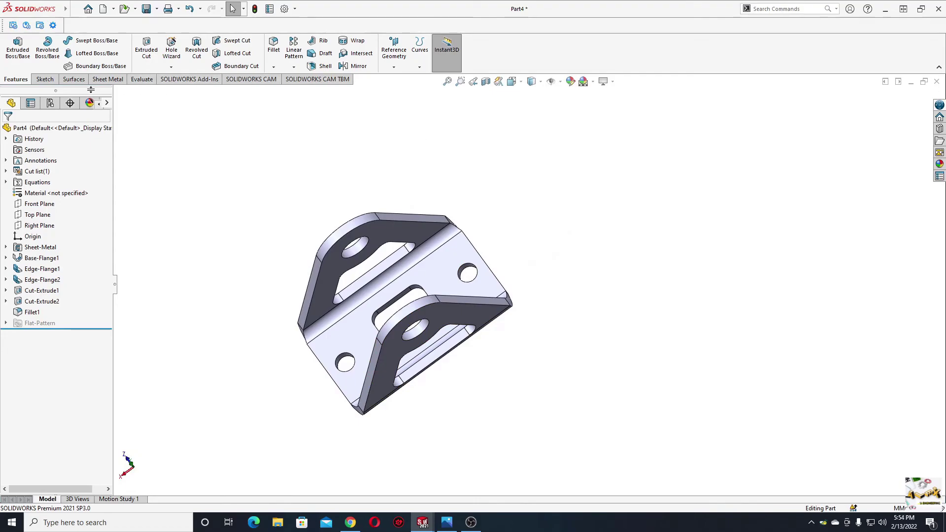
Flatten the bracket to view its single-plate flat pattern, then refold it into the U shape.
left_click(105, 80)
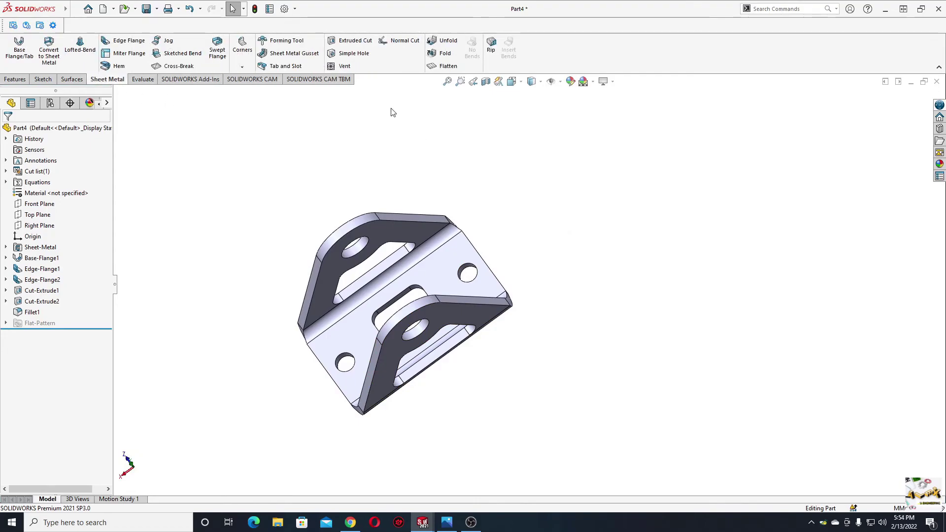
left_click(448, 66)
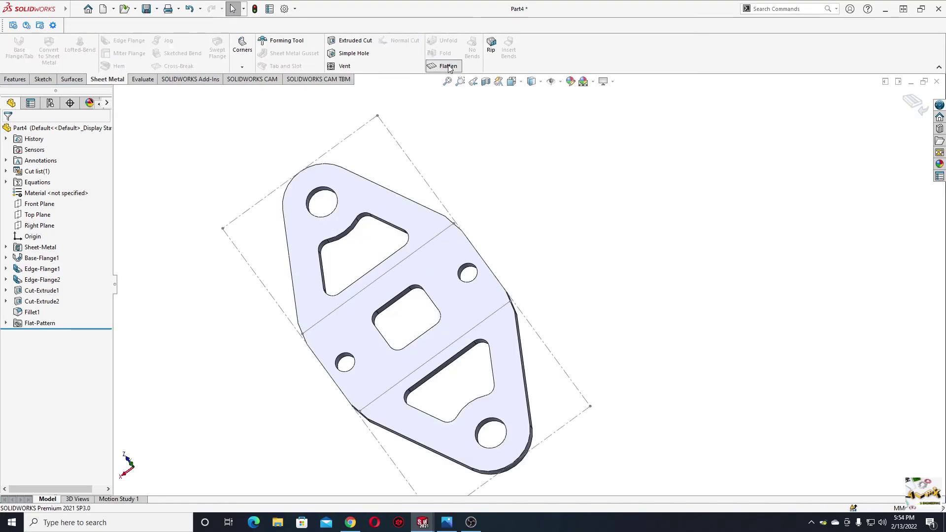
middle_click_drag(533, 237, 480, 348)
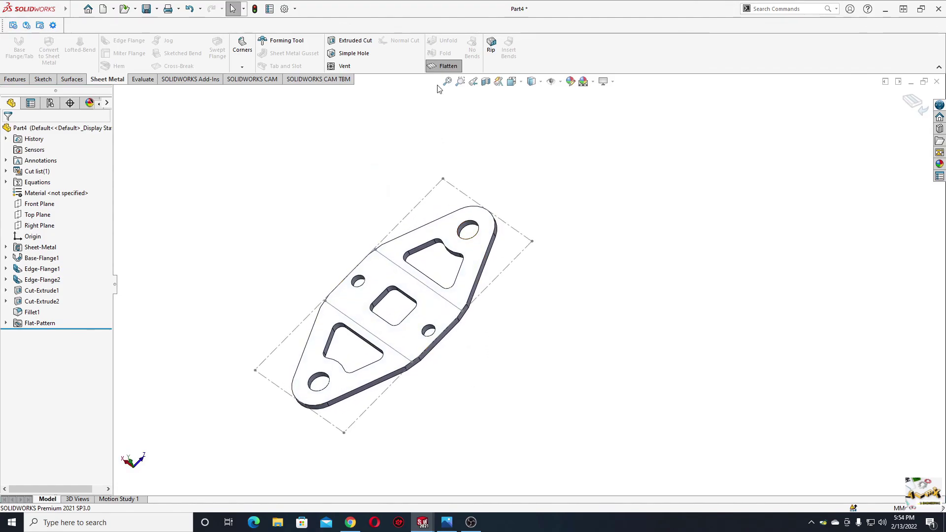
left_click(445, 66)
middle_click_drag(317, 318, 351, 276)
key("Escape")
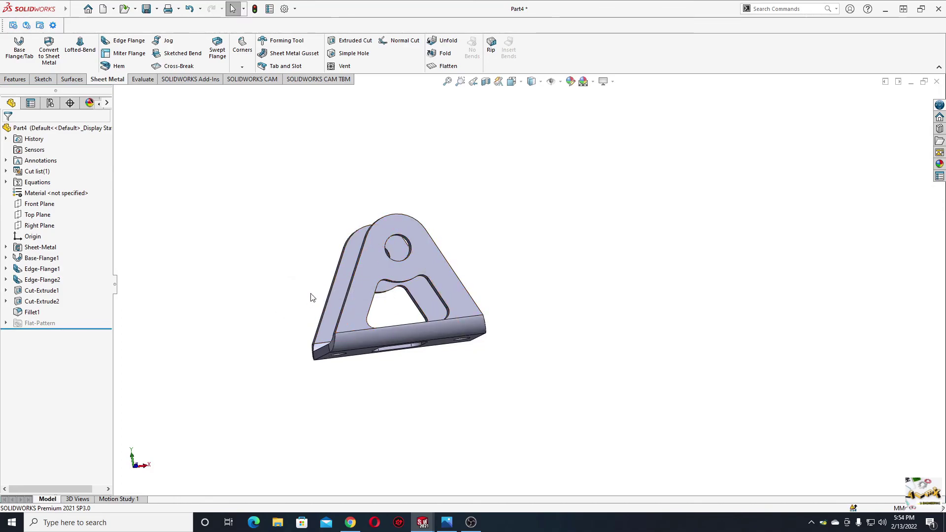
middle_click_drag(298, 299, 373, 339)
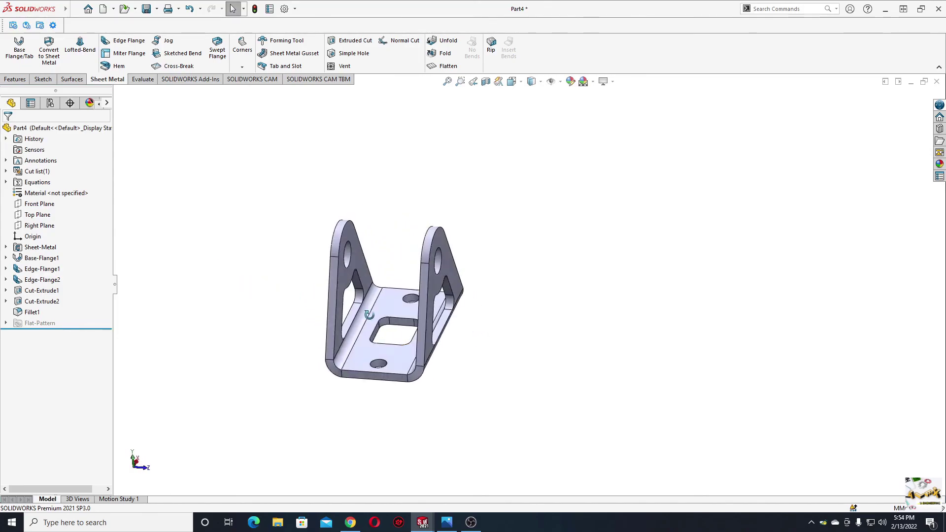
middle_click_drag(369, 315, 301, 326)
left_click_drag(275, 318, 282, 420)
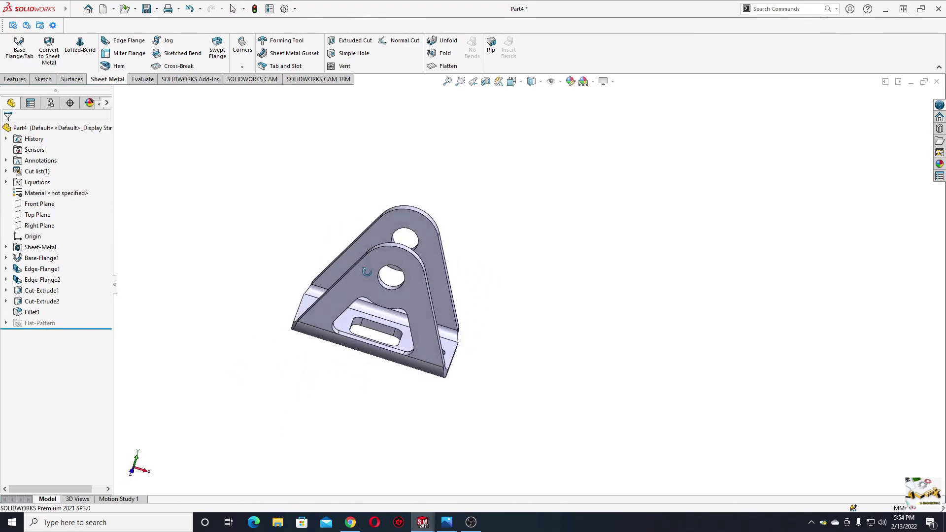
left_click_drag(365, 296, 277, 221)
key("Escape")
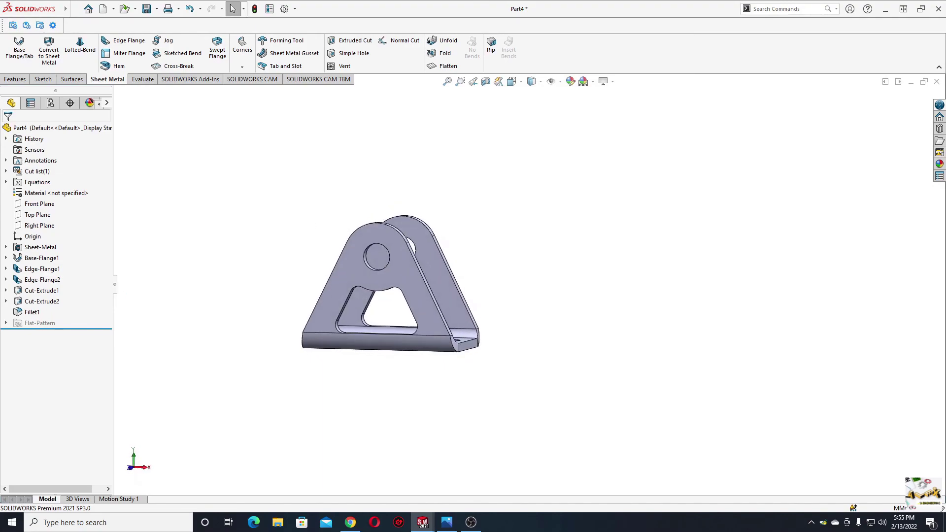